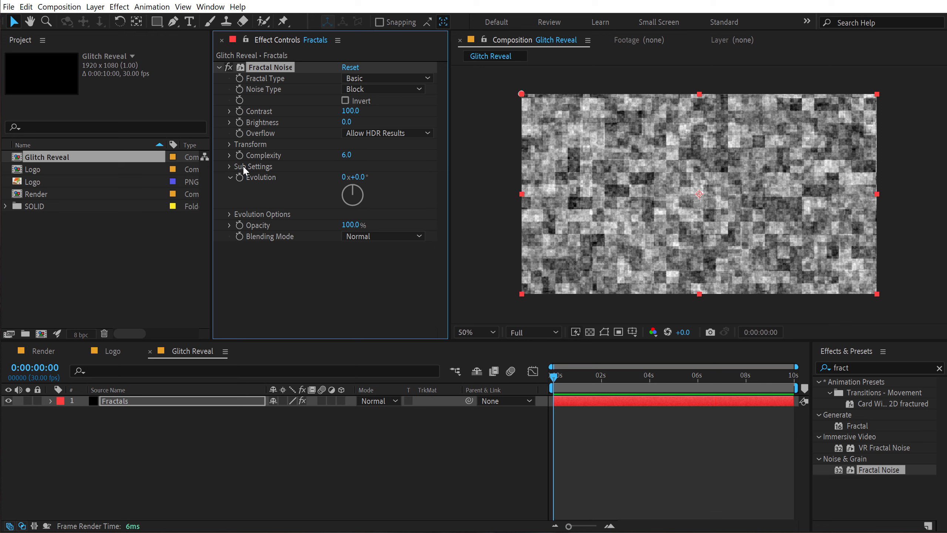
- Set the Fractal Noise Complexity to 4 on the Fractals layer
{"action": "left_click", "coordinate": [346, 155]}
{"action": "type", "text": "4"}
{"action": "key", "text": "Return"}
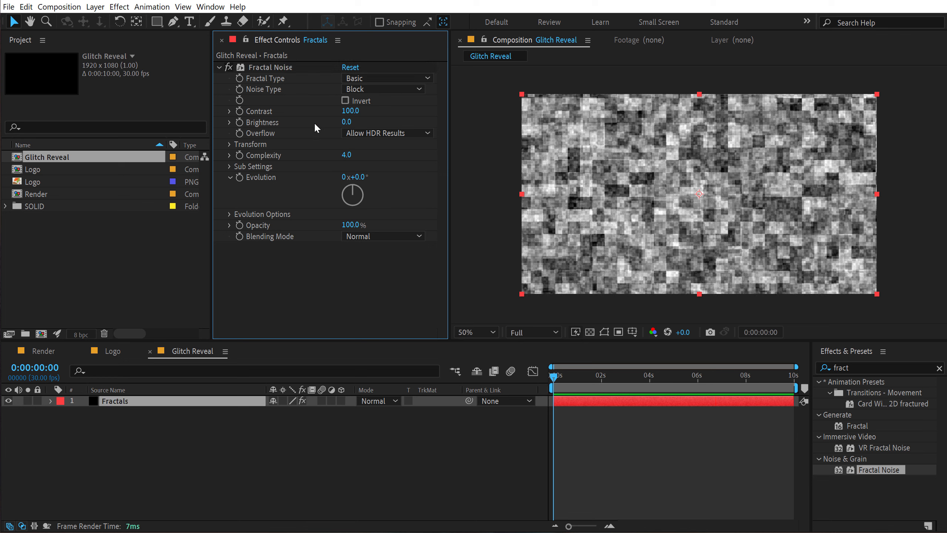
- Keyframe Fractal Noise Contrast at 0 and Brightness at -80 at the start of the composition, and reveal the keyframed properties
{"action": "left_click", "coordinate": [349, 111]}
{"action": "type", "text": "0"}
{"action": "key", "text": "Return"}
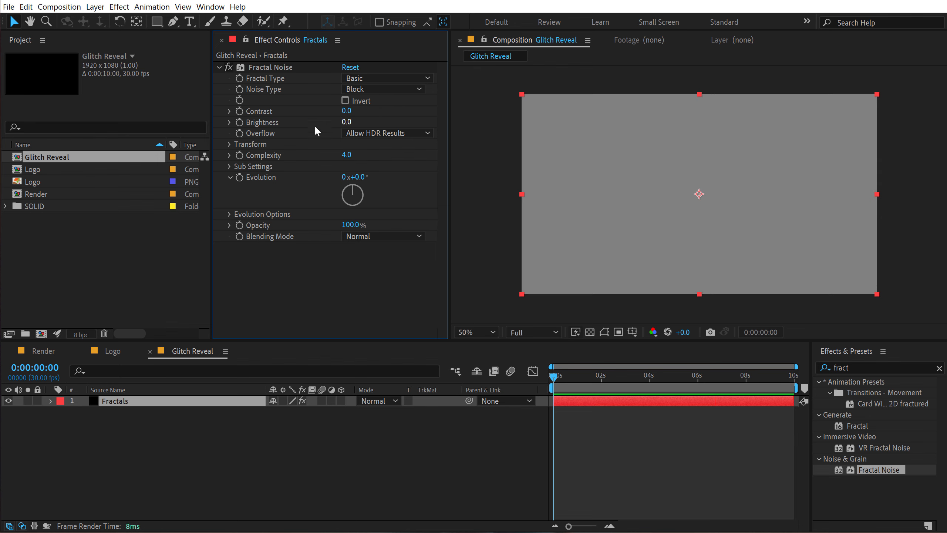
{"action": "left_click", "coordinate": [348, 123]}
{"action": "key", "text": "Return"}
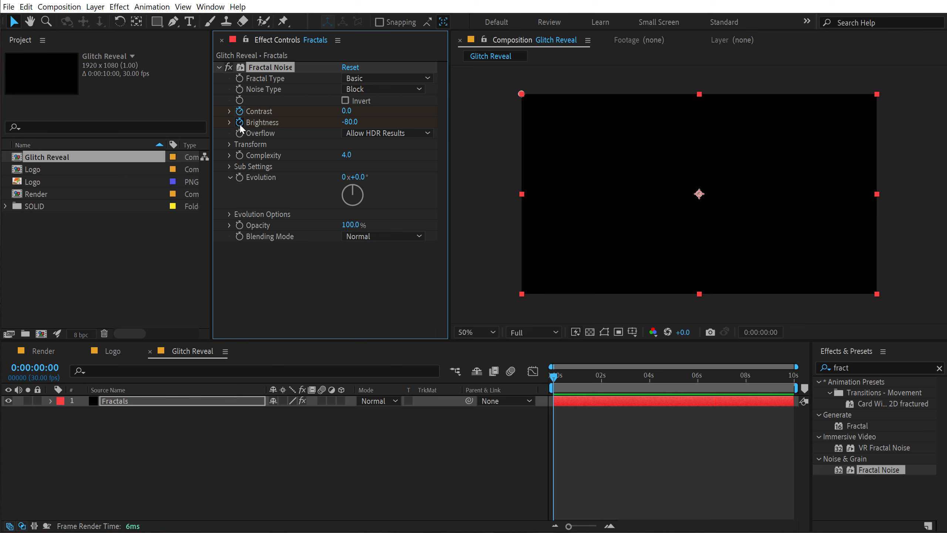
{"action": "key", "text": "u"}
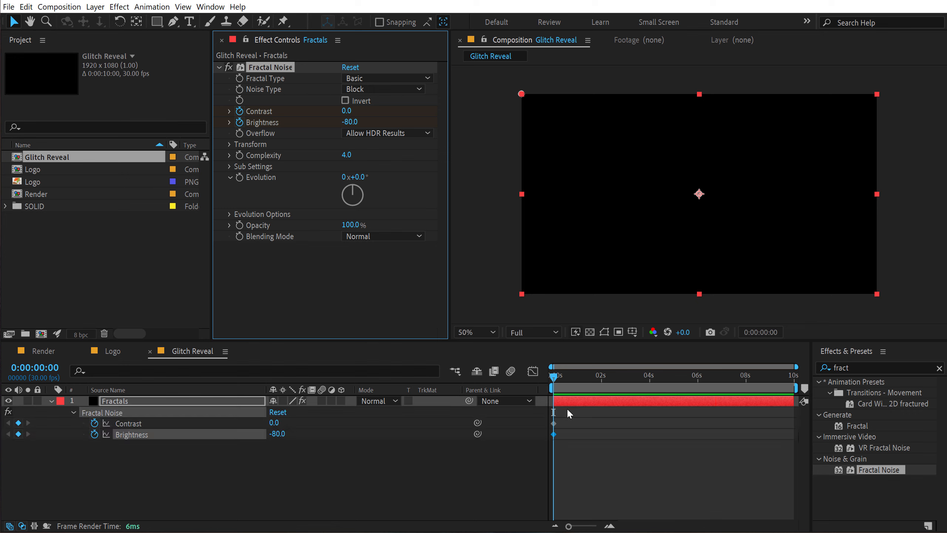
- Add a Contrast keyframe of 250 at 0:00:01:00
{"action": "scroll", "coordinate": [585, 415], "scroll_direction": "up", "scroll_amount": 1}
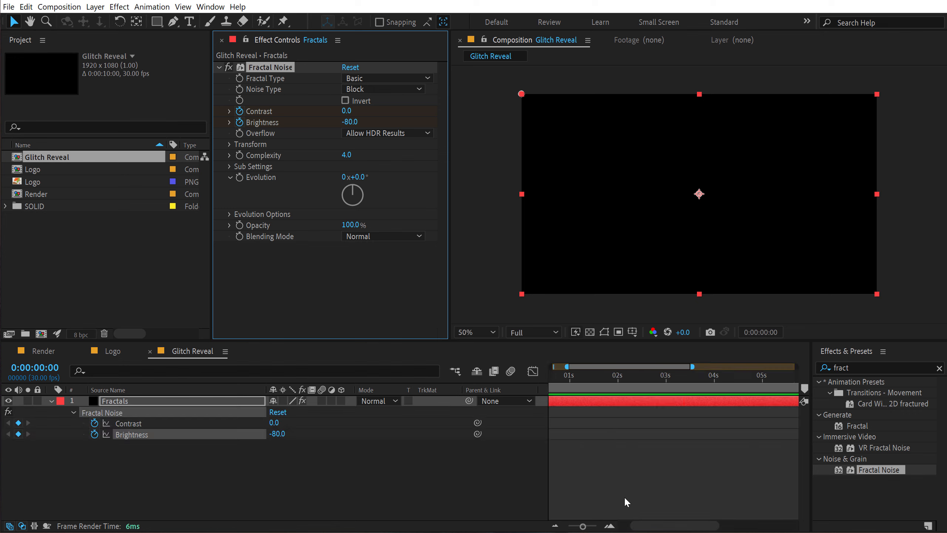
{"action": "left_click_drag", "start_coordinate": [645, 525], "coordinate": [626, 525]}
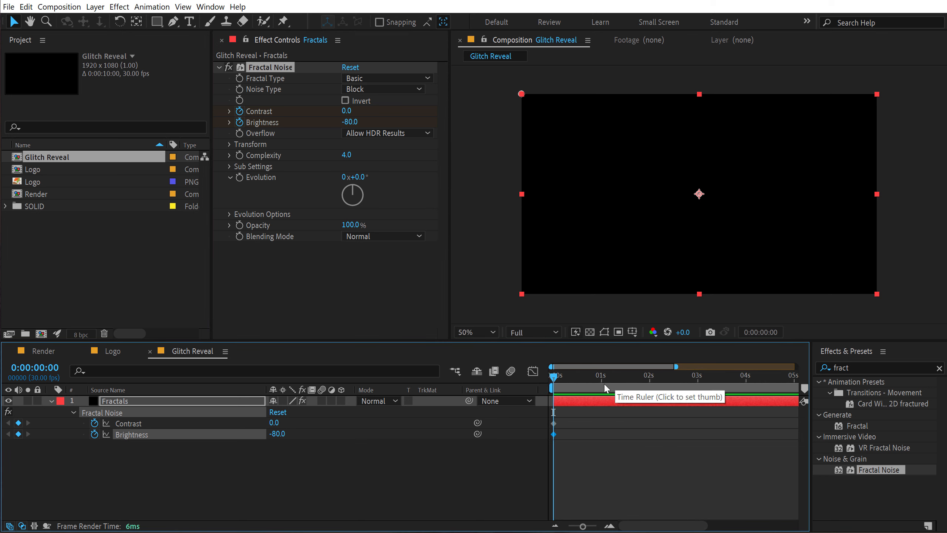
{"action": "left_click_drag", "start_coordinate": [605, 387], "coordinate": [602, 387]}
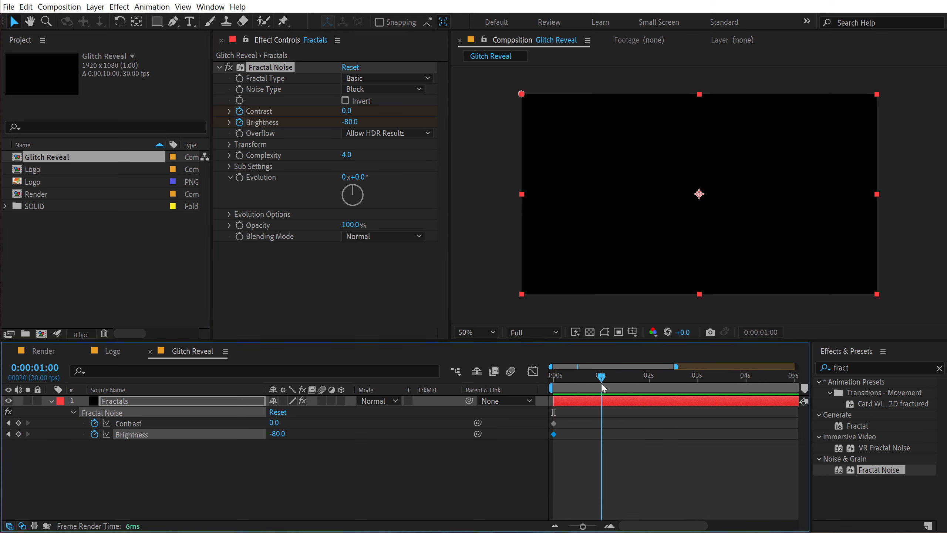
{"action": "left_click", "coordinate": [383, 470]}
{"action": "left_click", "coordinate": [347, 111]}
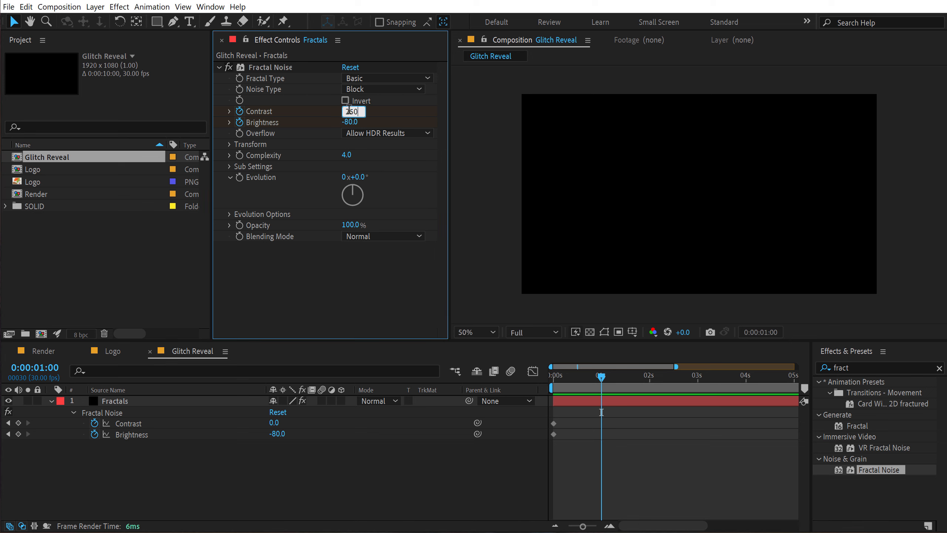
{"action": "key", "text": "Return"}
- Add keyframes at 0:00:02:00 with Contrast at 40 and Brightness at 200
{"action": "left_click", "coordinate": [649, 377]}
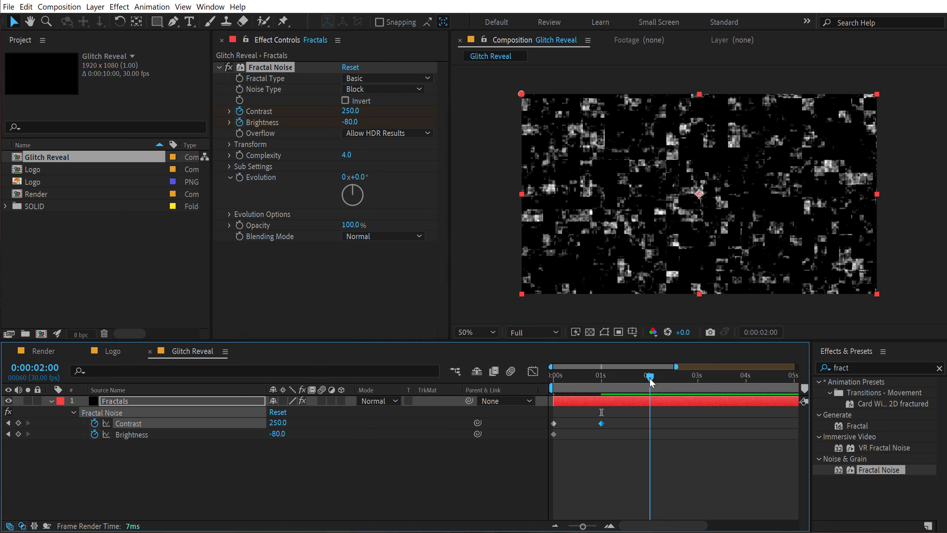
{"action": "left_click", "coordinate": [351, 111]}
{"action": "type", "text": "4"}
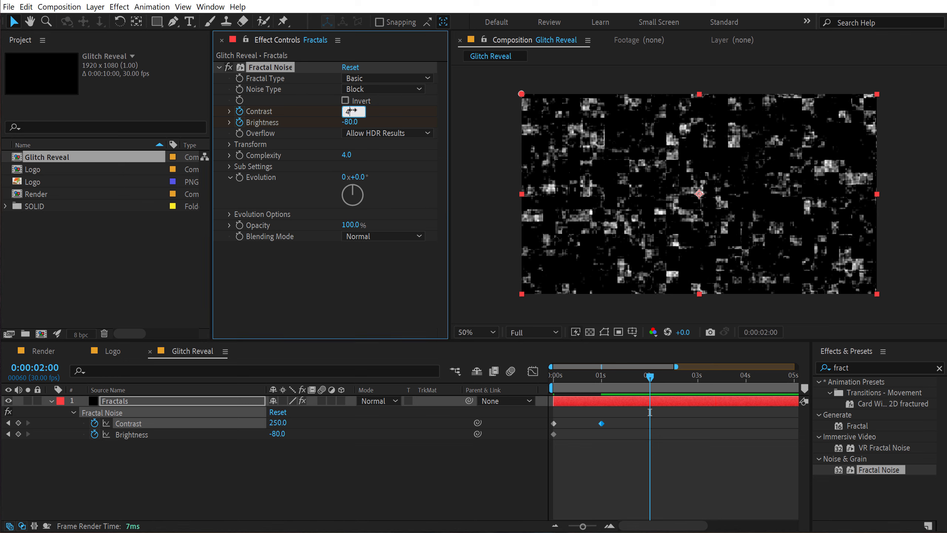
{"action": "type", "text": "0"}
{"action": "key", "text": "Return"}
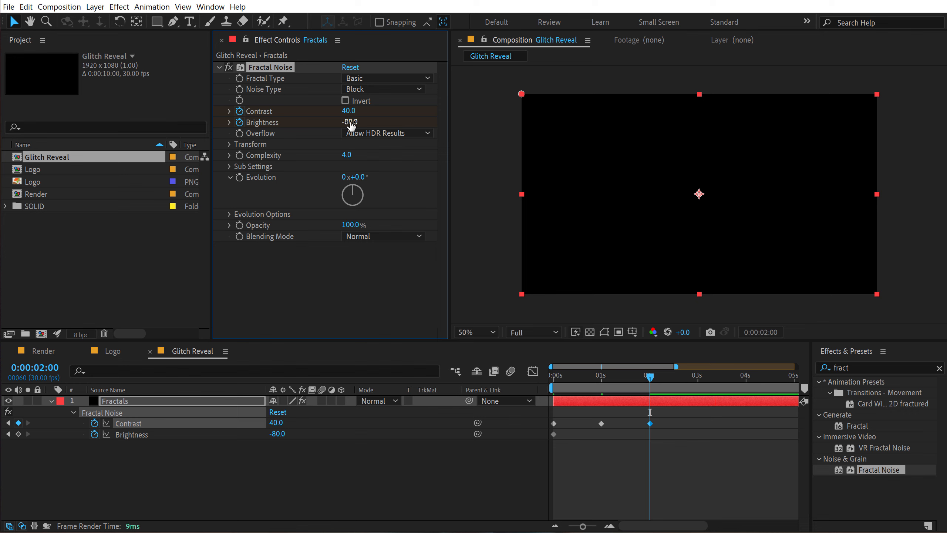
{"action": "left_click", "coordinate": [351, 122]}
{"action": "type", "text": "200"}
{"action": "key", "text": "Return"}
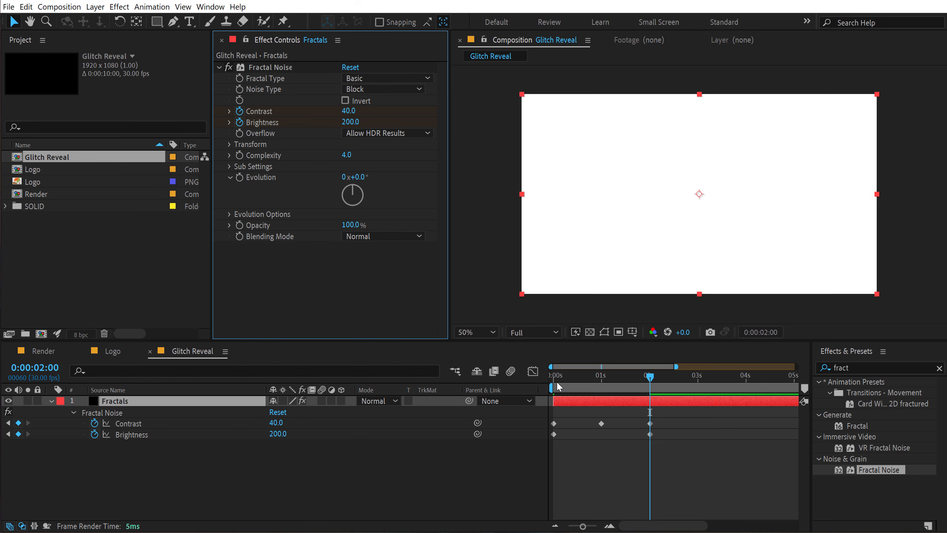
- At frame 15, disable Uniform Scaling for the Fractal Noise and set Scale Width to 1335 and Scale Height to 190
{"action": "left_click_drag", "start_coordinate": [558, 387], "coordinate": [577, 382]}
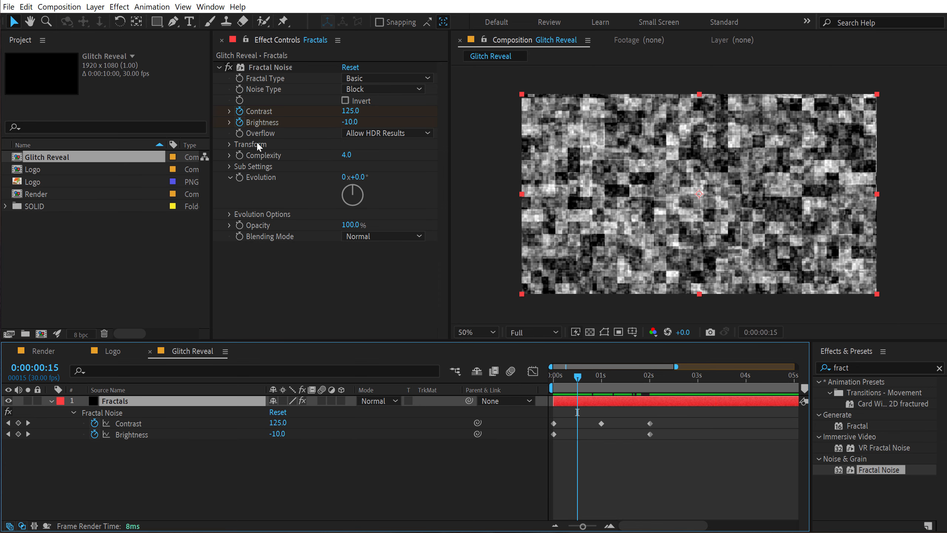
{"action": "left_click", "coordinate": [230, 145]}
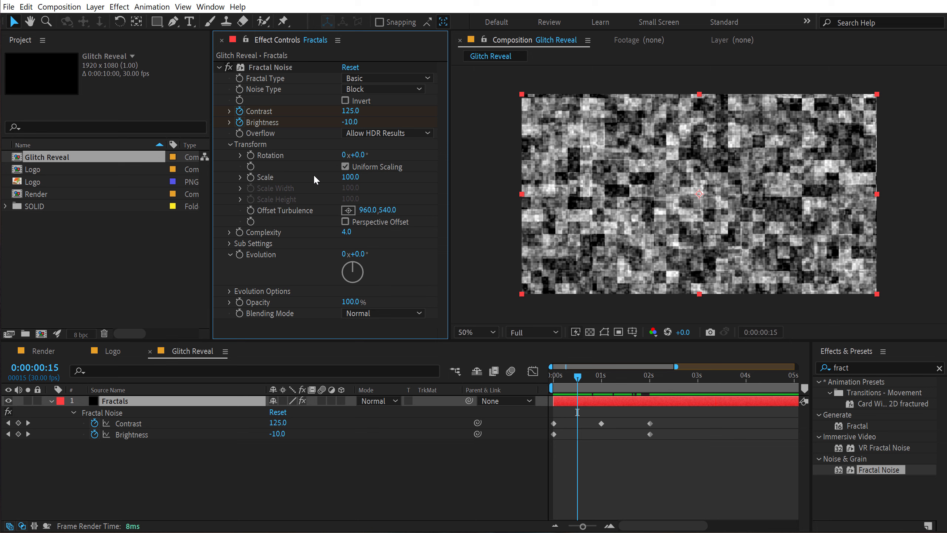
{"action": "left_click", "coordinate": [345, 167]}
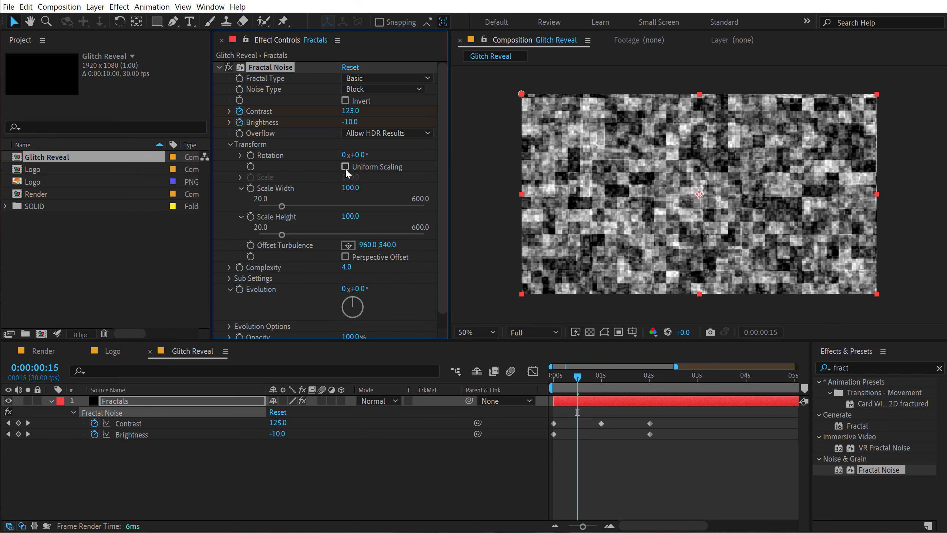
{"action": "left_click_drag", "start_coordinate": [350, 187], "coordinate": [940, 187]}
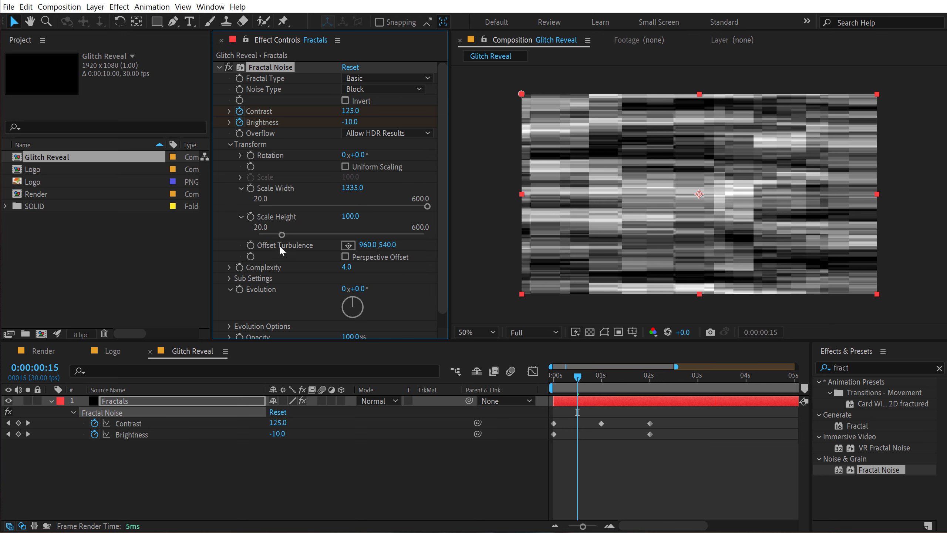
{"action": "left_click_drag", "start_coordinate": [349, 219], "coordinate": [407, 217]}
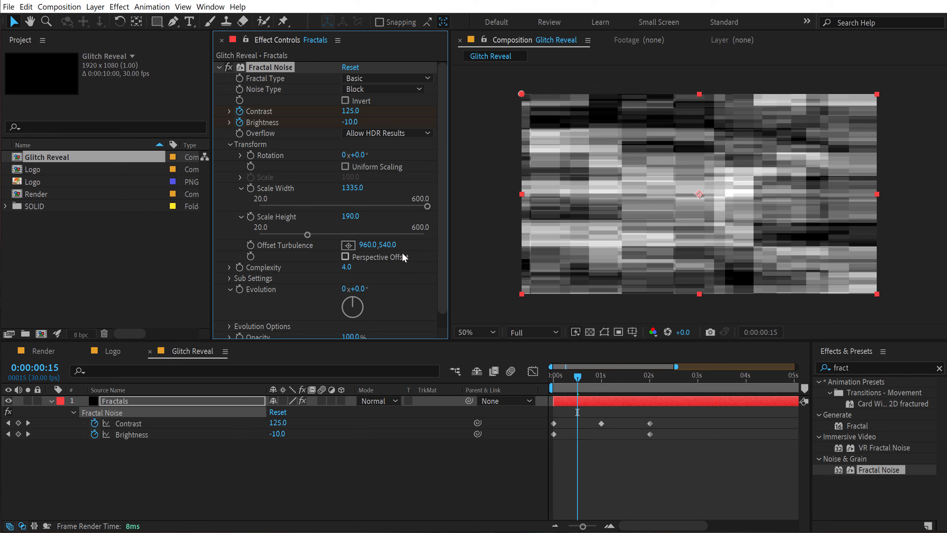
- Drive the Fractal Noise Evolution with the expression time*800 and preview the animation
{"action": "scroll", "coordinate": [295, 280], "scroll_direction": "down", "scroll_amount": 1}
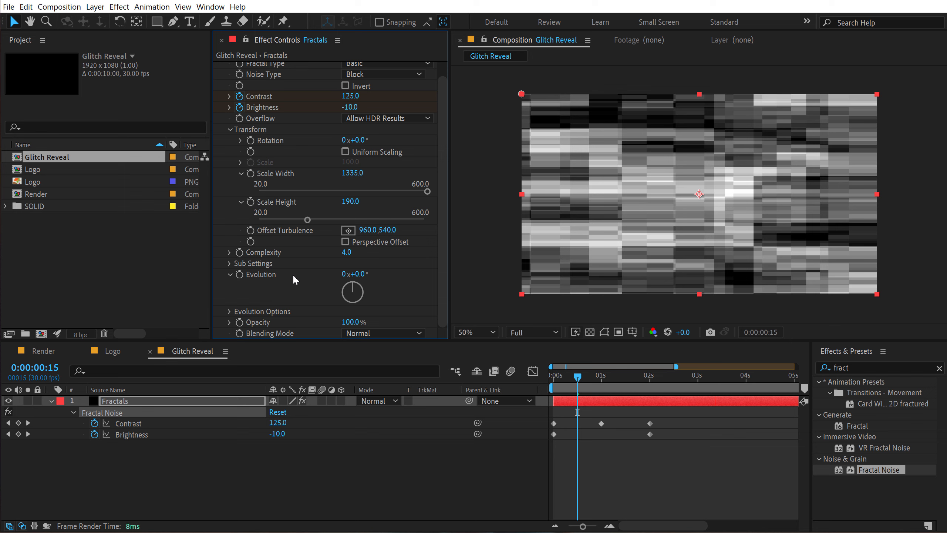
{"action": "left_click", "coordinate": [239, 275], "text": "alt"}
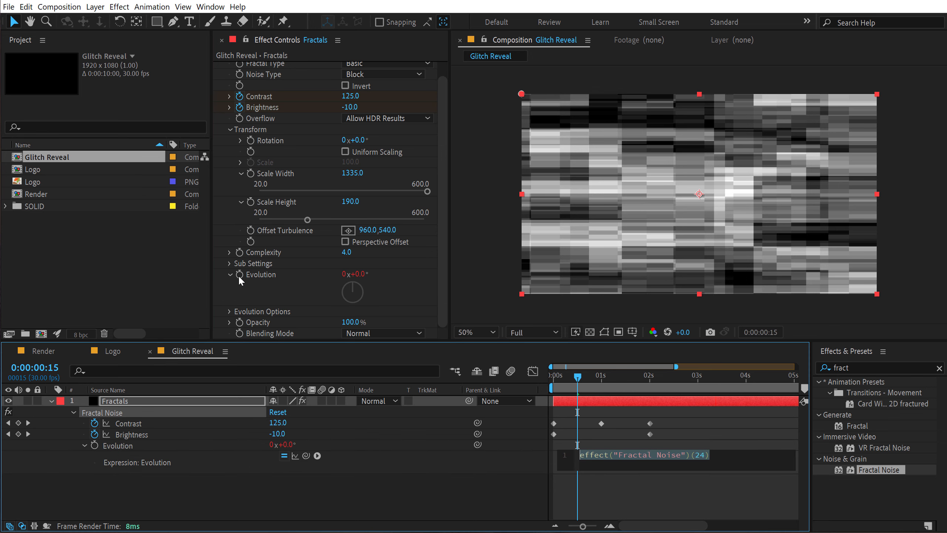
{"action": "type", "text": "tim"}
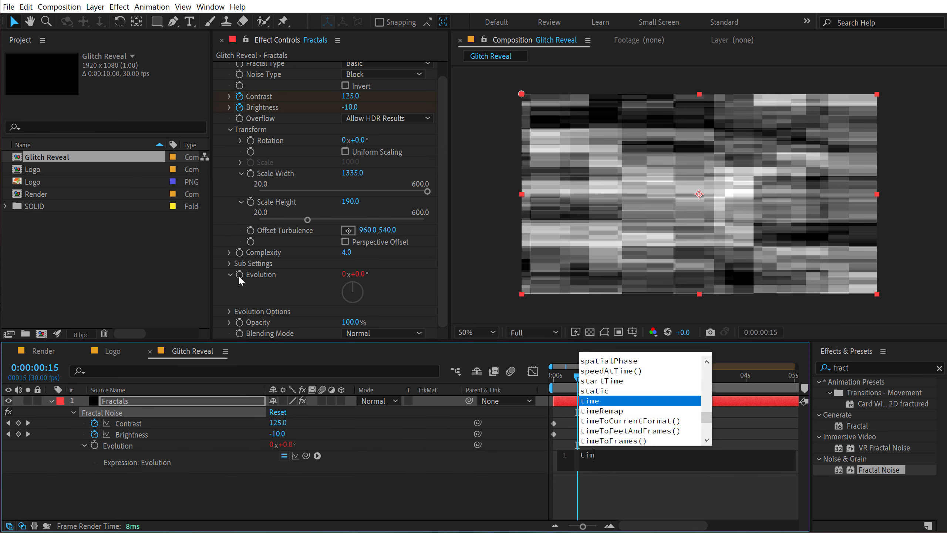
{"action": "type", "text": "e*"}
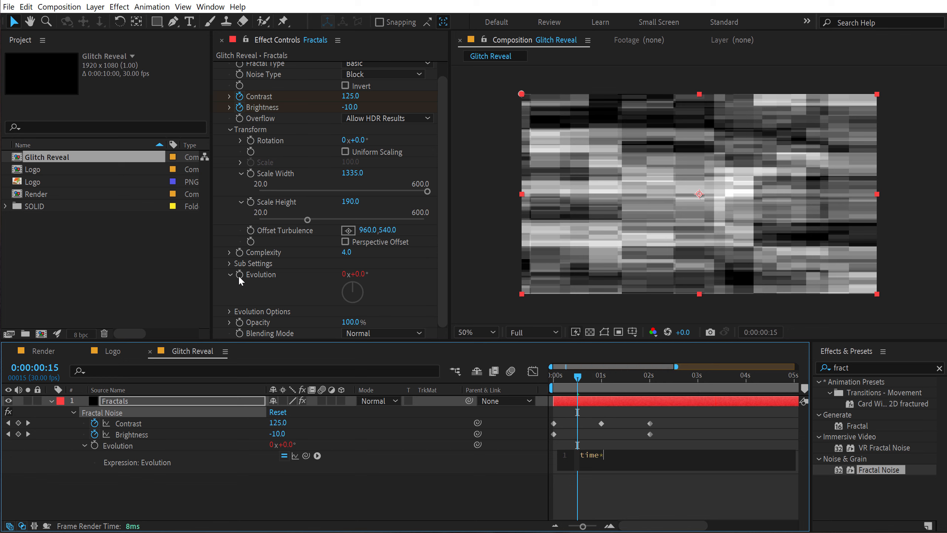
{"action": "type", "text": "800"}
{"action": "left_click", "coordinate": [571, 386]}
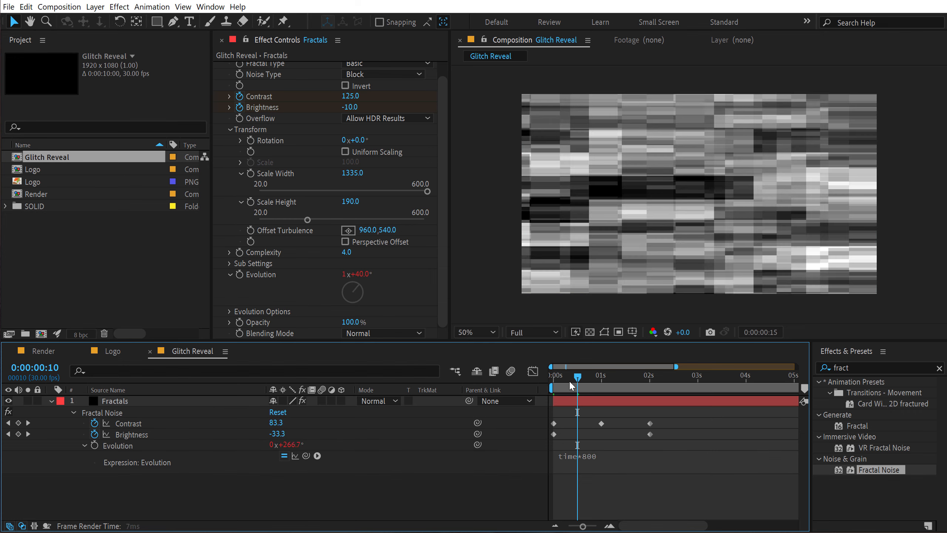
{"action": "key", "text": "space"}
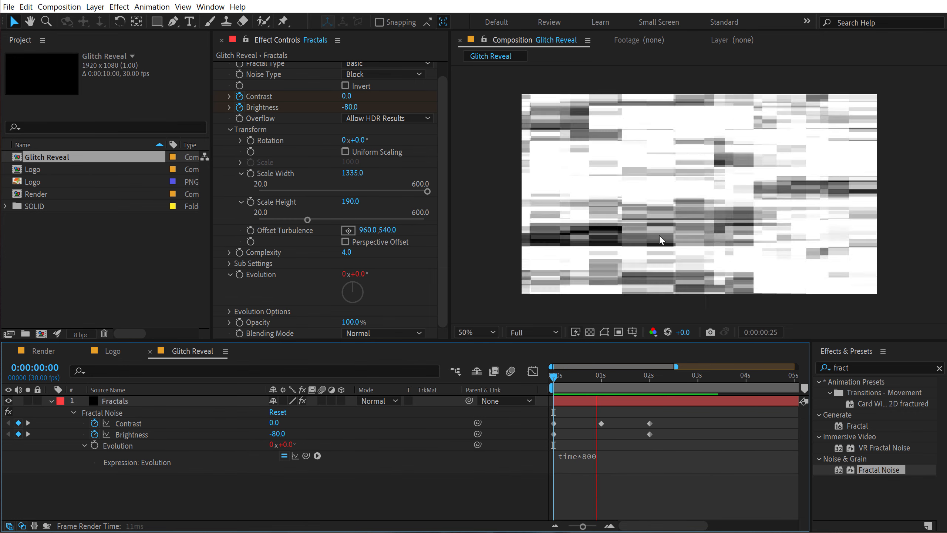
- Keyframe Offset Turbulence at the start, then move its point to about 2178, 524 at 0:00:02:00 and preview the motion
{"action": "left_click_drag", "start_coordinate": [593, 376], "coordinate": [524, 388]}
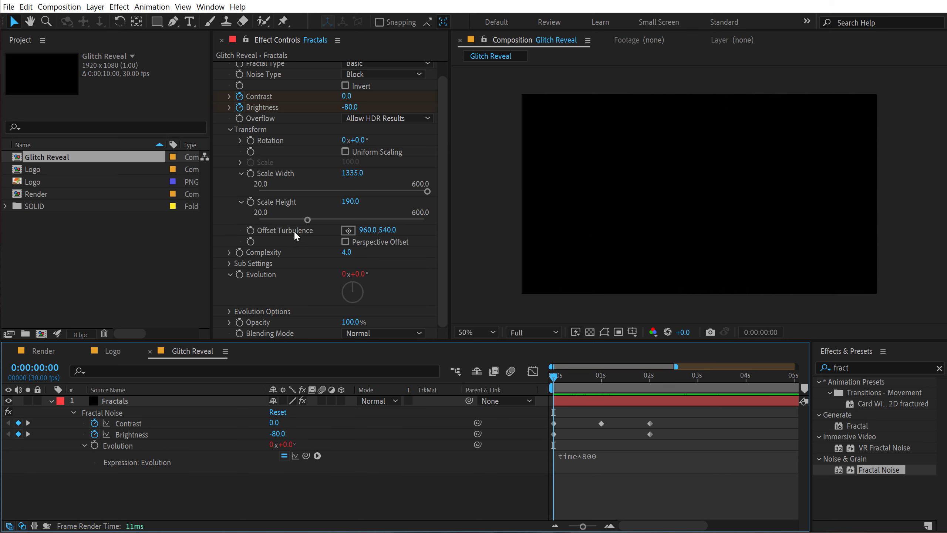
{"action": "left_click", "coordinate": [254, 233]}
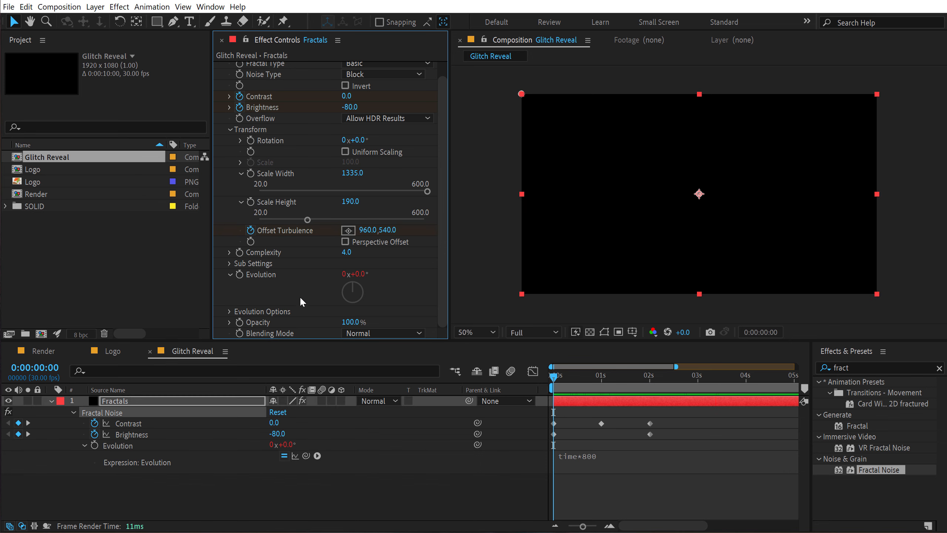
{"action": "key", "text": "equal"}
{"action": "left_click_drag", "start_coordinate": [634, 377], "coordinate": [744, 383]}
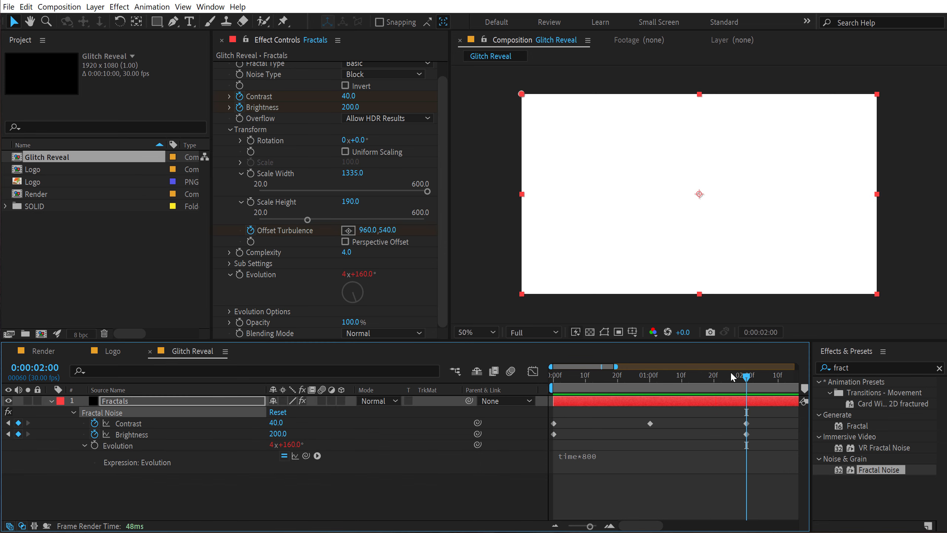
{"action": "left_click_drag", "start_coordinate": [699, 194], "coordinate": [923, 192]}
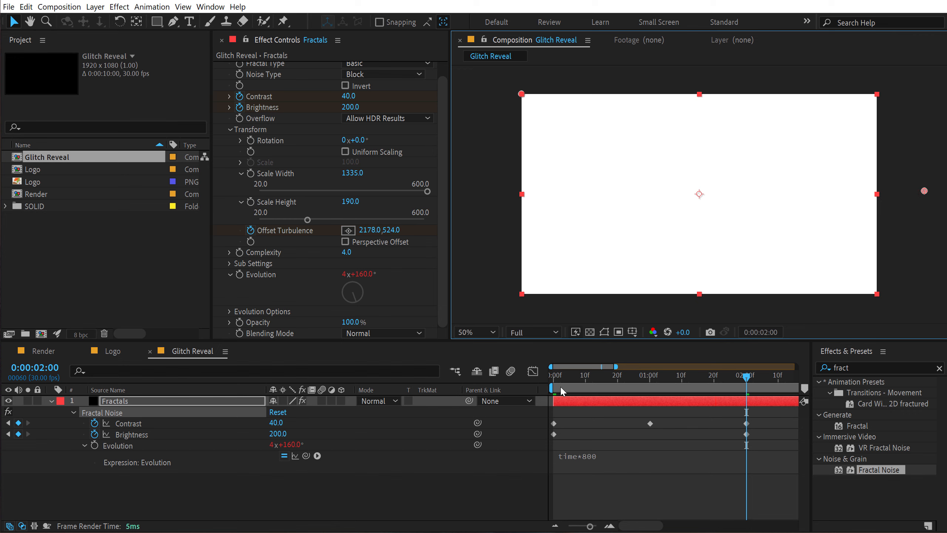
{"action": "key", "text": "space"}
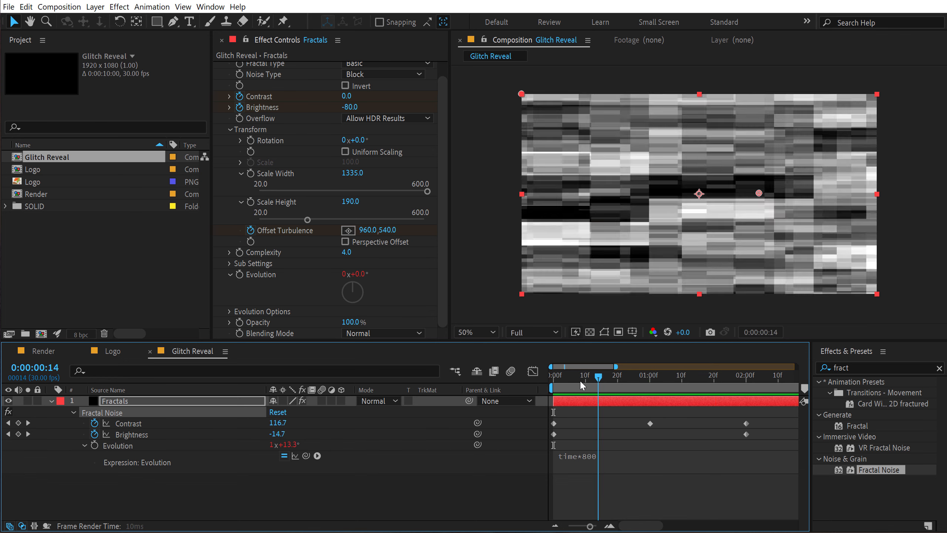
{"action": "key", "text": "space"}
- Apply Easy Ease to all Fractal Noise keyframes on the Fractals layer and preview the animation from the start
{"action": "left_click", "coordinate": [180, 403]}
{"action": "key", "text": "u"}
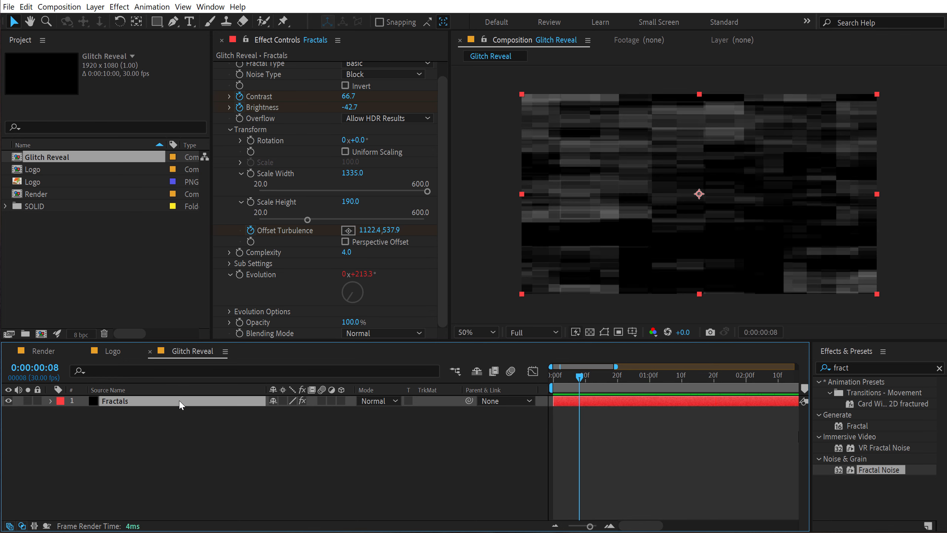
{"action": "key", "text": "u"}
{"action": "key", "text": "u"}
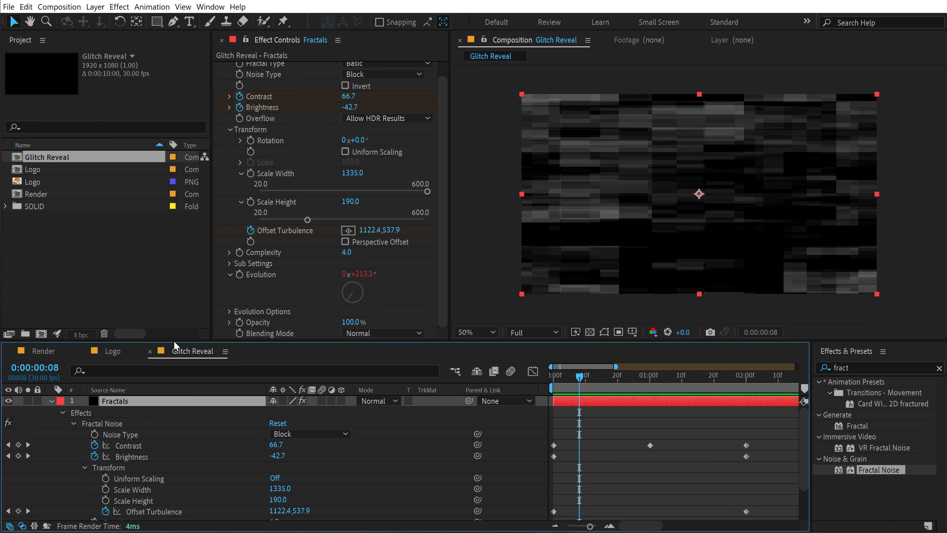
{"action": "left_click_drag", "start_coordinate": [175, 341], "coordinate": [175, 295]}
{"action": "left_click_drag", "start_coordinate": [775, 381], "coordinate": [513, 481]}
{"action": "key", "text": "F9"}
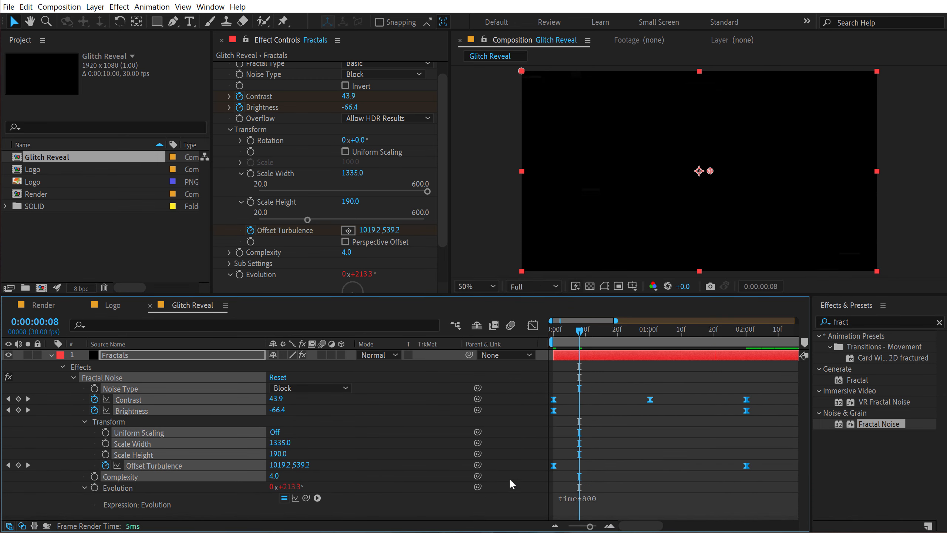
{"action": "left_click", "coordinate": [597, 446]}
{"action": "key", "text": "Home"}
{"action": "key", "text": "space"}
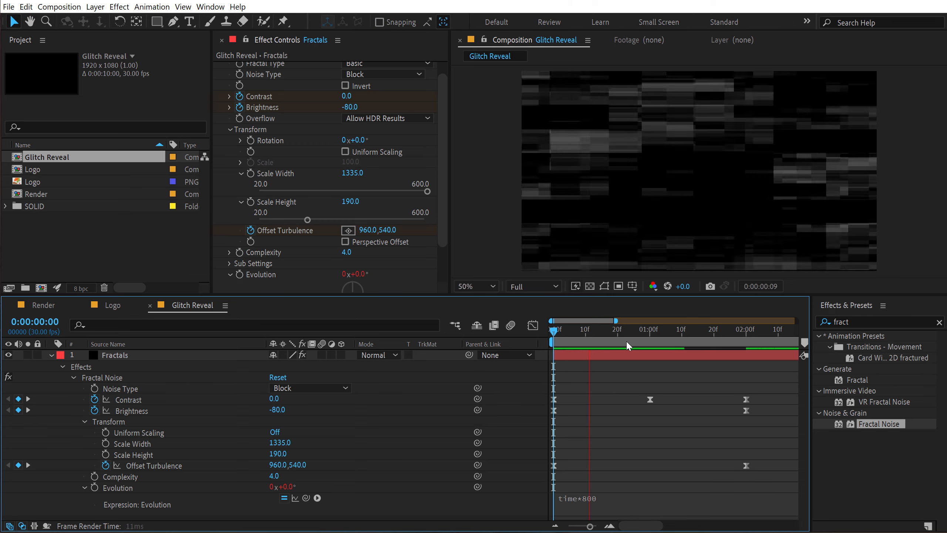
{"action": "left_click_drag", "start_coordinate": [671, 344], "coordinate": [638, 347]}
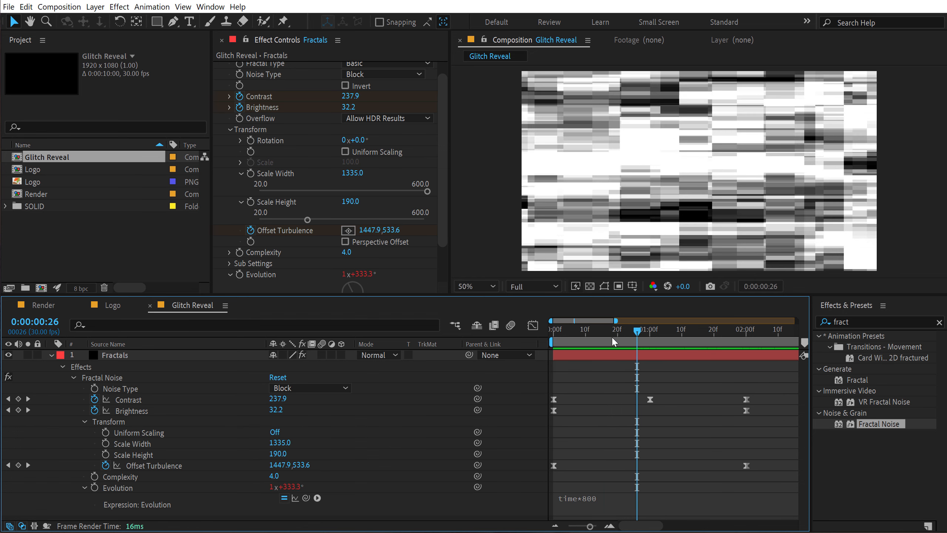
- Collapse the Fractals layer's properties and create a new 1920 x 1080, 30 fps, 10-second composition named Logo Glitch
{"action": "left_click", "coordinate": [52, 355]}
{"action": "left_click", "coordinate": [101, 261]}
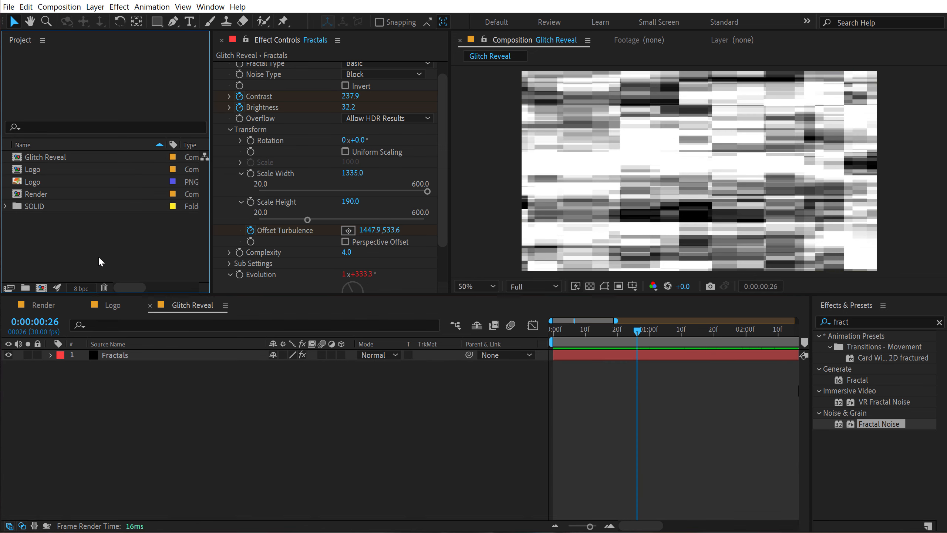
{"action": "left_click", "coordinate": [41, 287]}
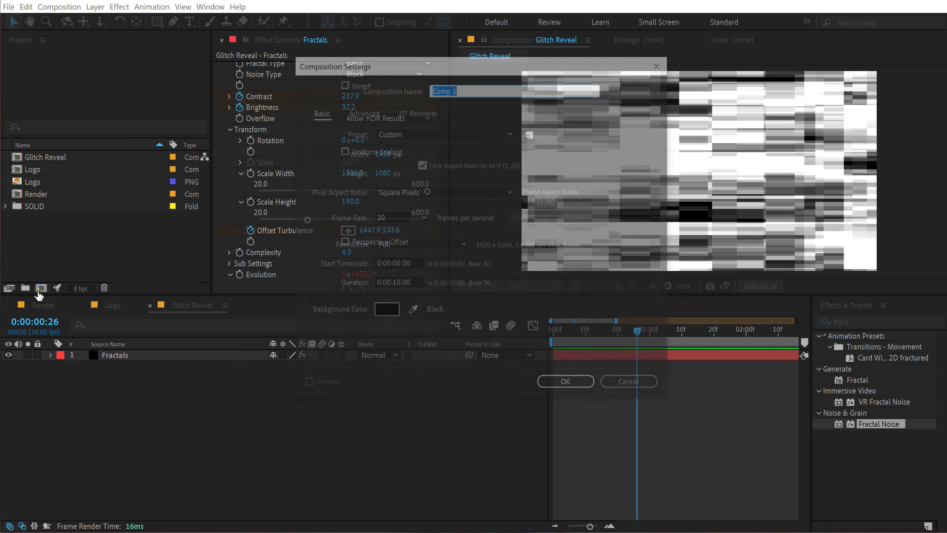
{"action": "type", "text": "Logo"}
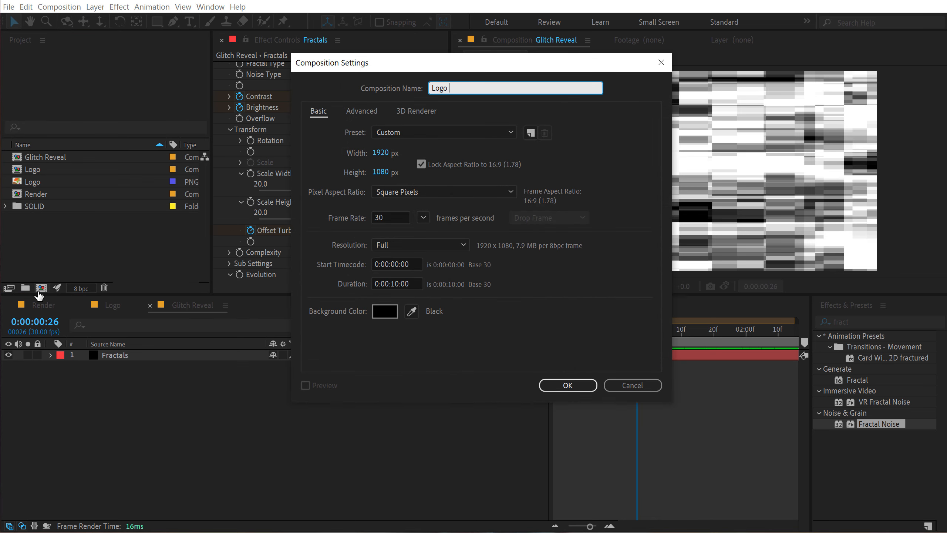
{"action": "type", "text": " Glitch"}
{"action": "key", "text": "Return"}
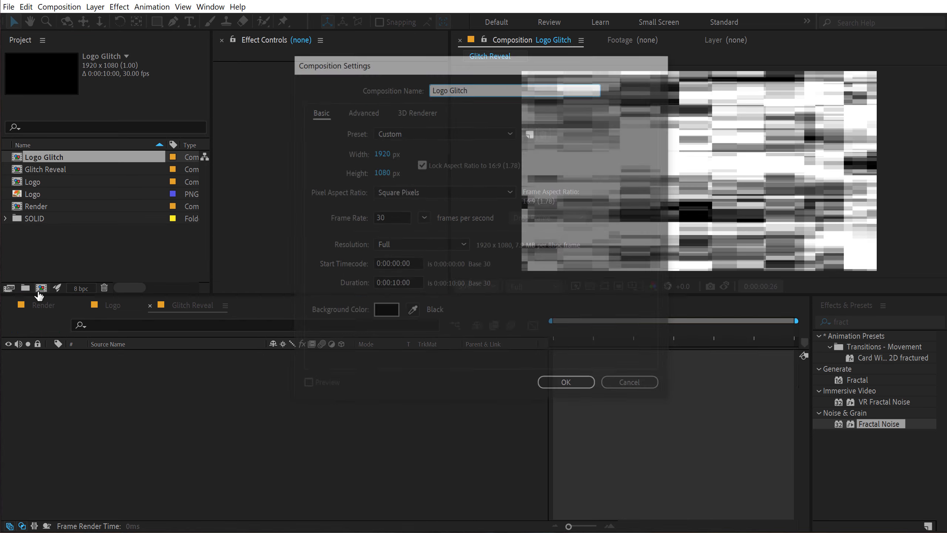
- Add the Glitch Reveal composition to the Logo Glitch timeline and place the Logo composition above it
{"action": "left_click_drag", "start_coordinate": [46, 157], "coordinate": [79, 412]}
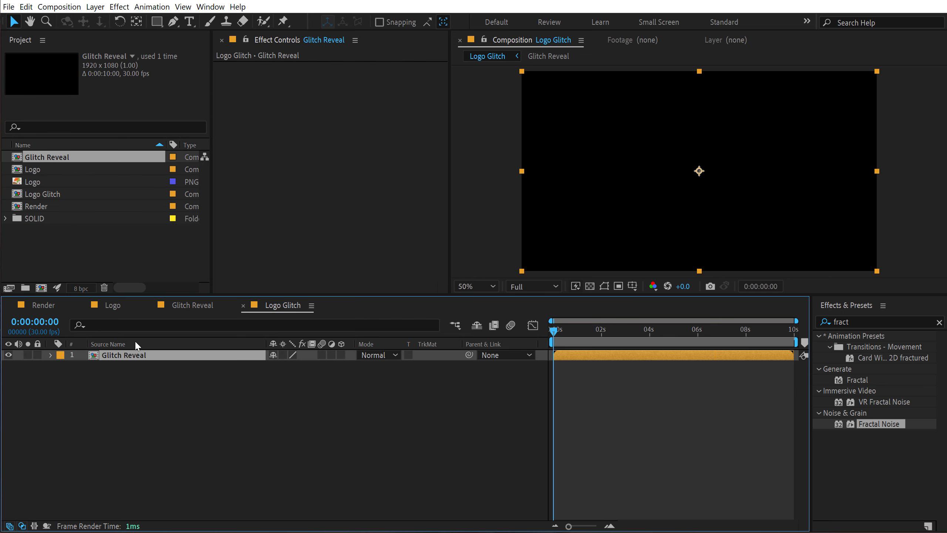
{"action": "left_click", "coordinate": [71, 237]}
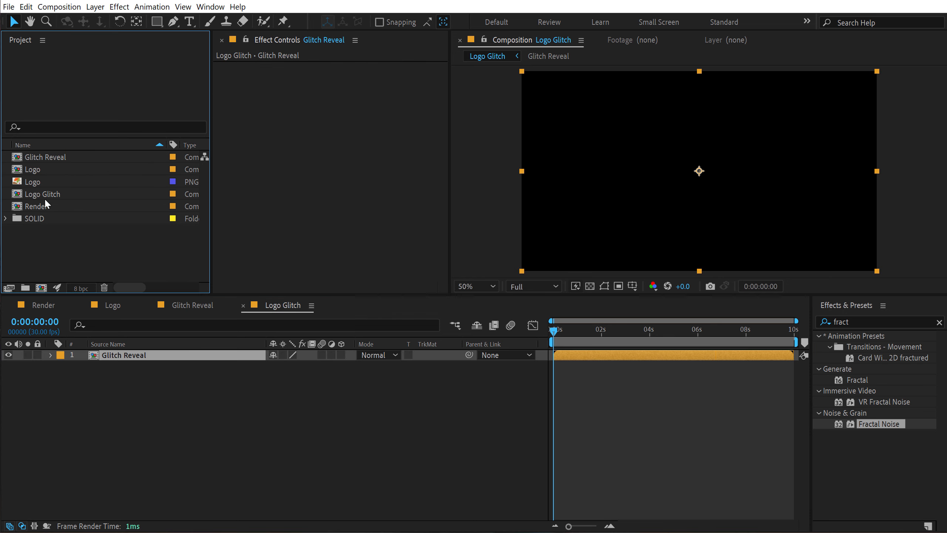
{"action": "left_click_drag", "start_coordinate": [33, 170], "coordinate": [103, 356]}
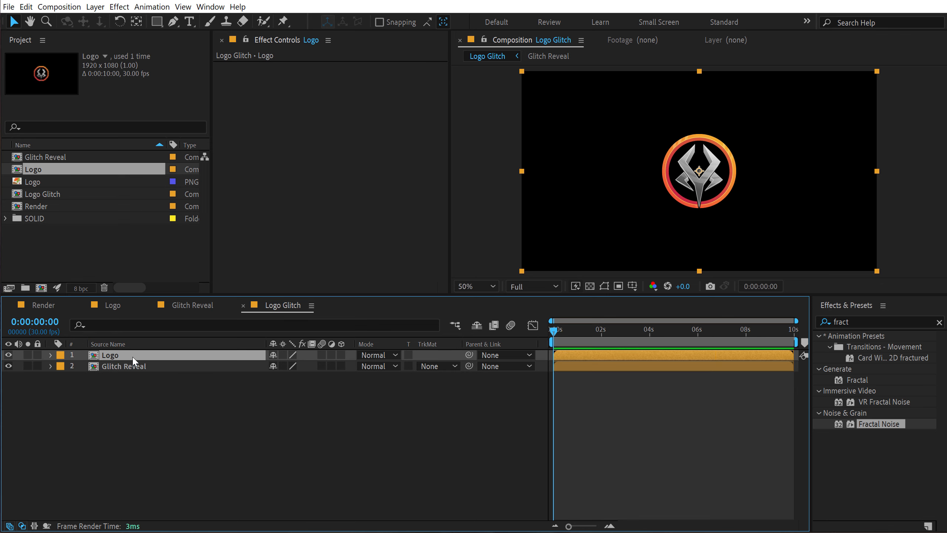
- Apply Set Matte to the Logo layer, taking the matte from the Glitch Reveal layer and using Luminance
{"action": "left_click", "coordinate": [860, 320]}
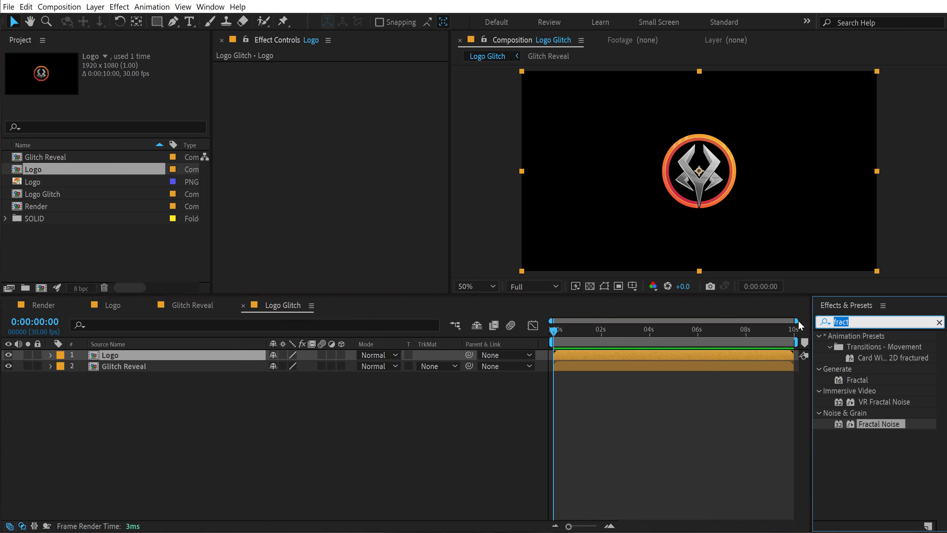
{"action": "type", "text": "set ma"}
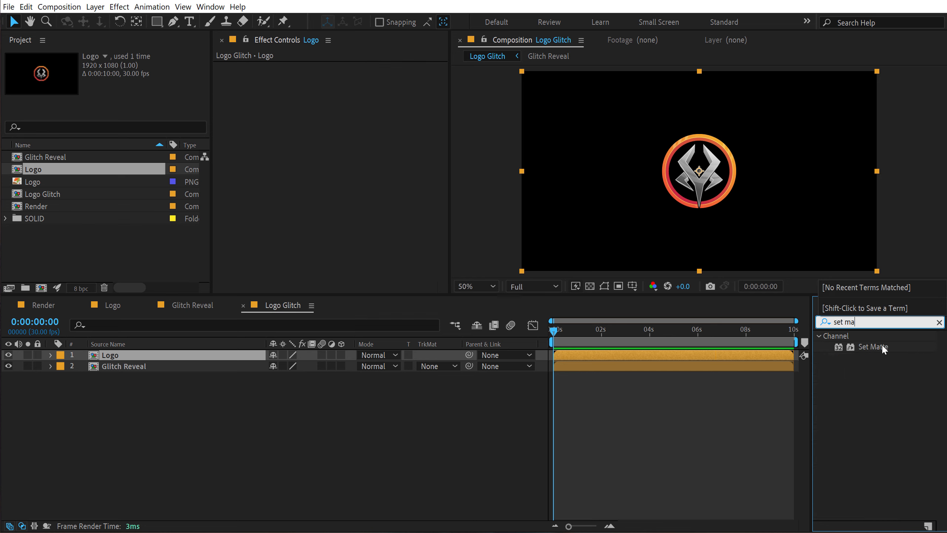
{"action": "double_click", "coordinate": [884, 346]}
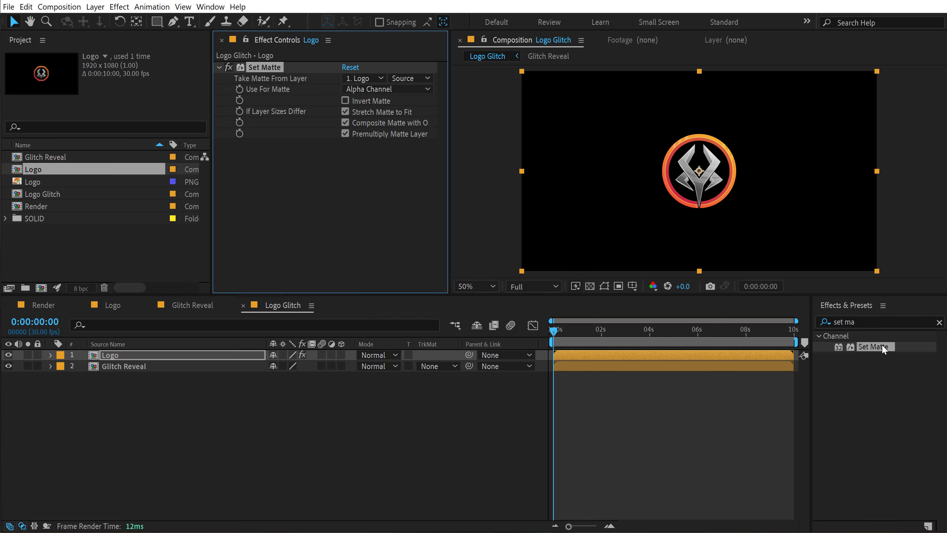
{"action": "left_click", "coordinate": [364, 79]}
{"action": "left_click", "coordinate": [370, 117]}
{"action": "left_click", "coordinate": [379, 89]}
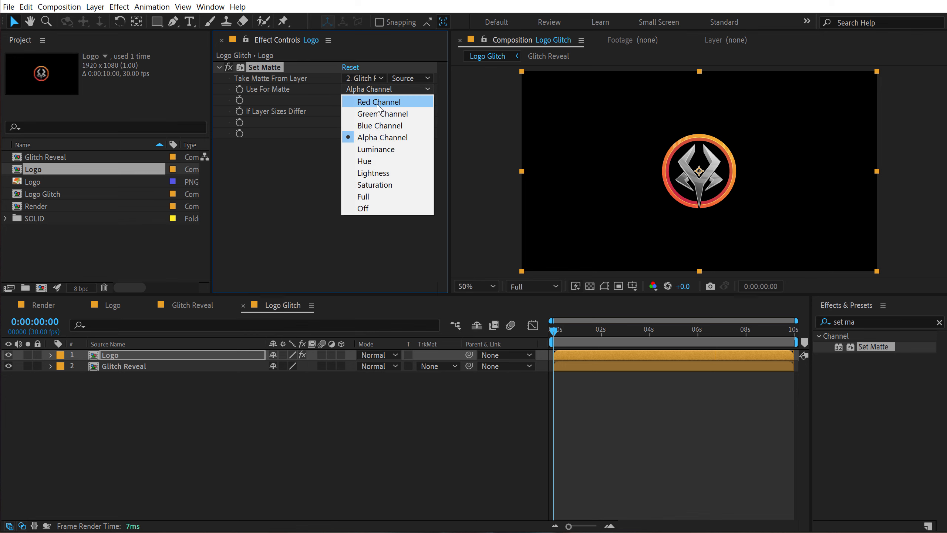
{"action": "left_click", "coordinate": [377, 149]}
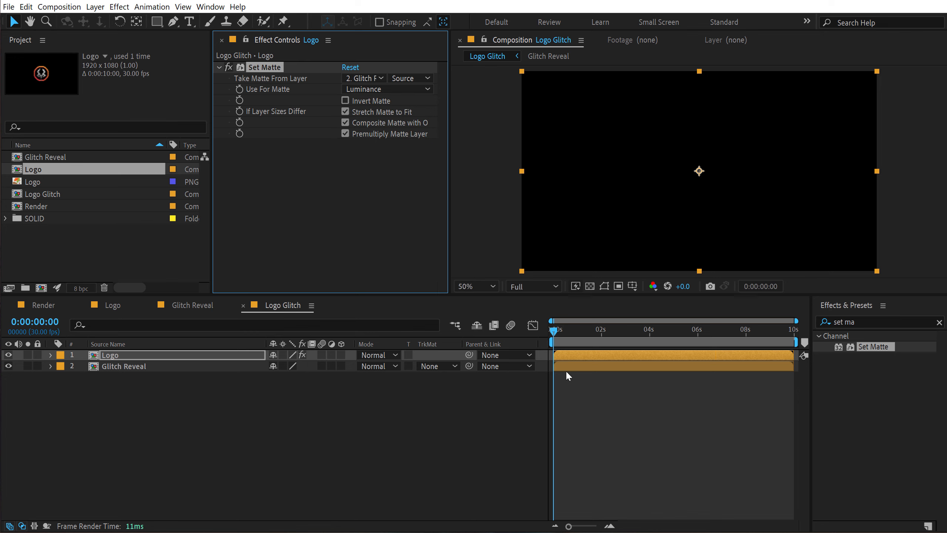
- Hide the Glitch Reveal layer and scrub through the opening second to preview the matted logo
{"action": "mouse_move", "coordinate": [554, 330]}
{"action": "left_mouse_down"}
{"action": "mouse_move", "coordinate": [578, 330]}
{"action": "mouse_move", "coordinate": [569, 329]}
{"action": "left_mouse_up"}
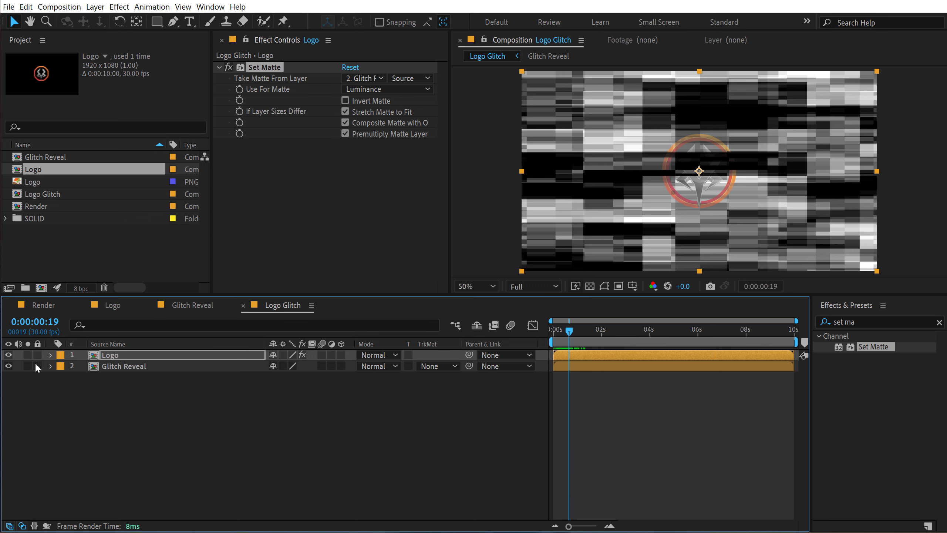
{"action": "left_click", "coordinate": [8, 366]}
{"action": "left_click_drag", "start_coordinate": [583, 331], "coordinate": [560, 334]}
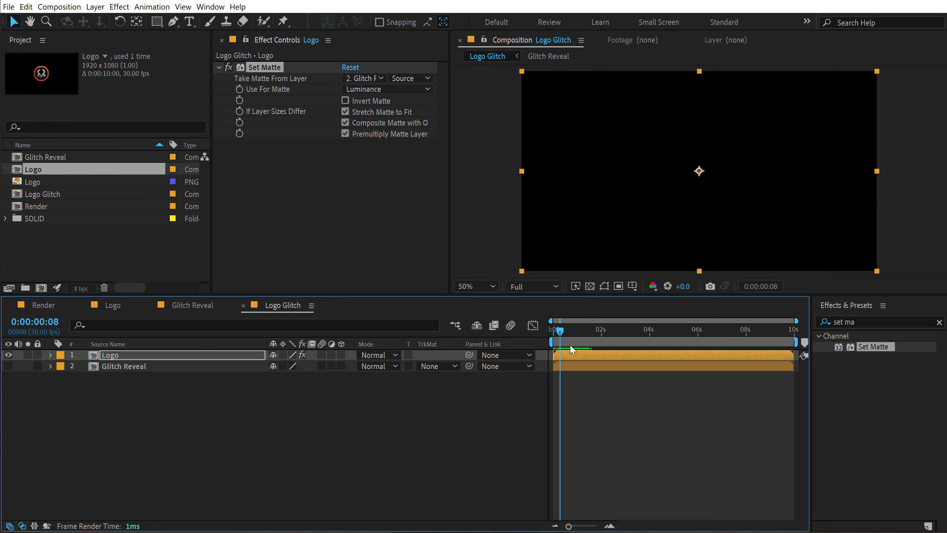
- Shift the Glitch Reveal layer so it starts at 0:00:00:15 and preview the reveal up to 0:00:01:06
{"action": "scroll", "coordinate": [558, 355], "scroll_direction": "up", "scroll_amount": 2}
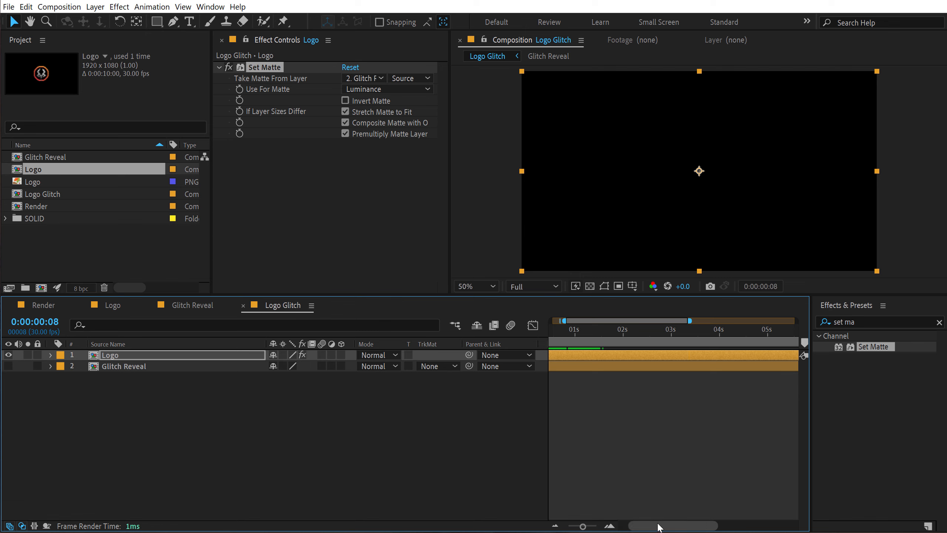
{"action": "left_click_drag", "start_coordinate": [659, 527], "coordinate": [649, 527]}
{"action": "left_click_drag", "start_coordinate": [587, 331], "coordinate": [578, 332]}
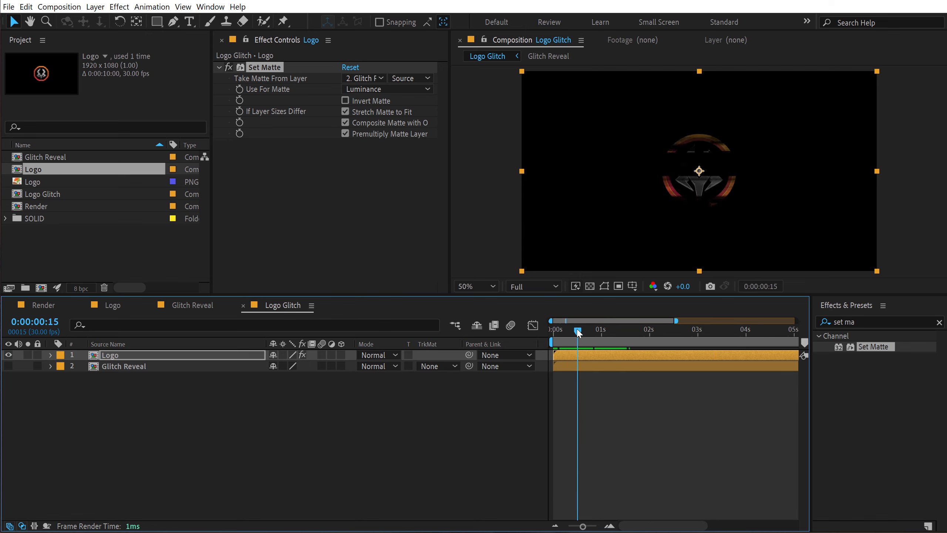
{"action": "left_click_drag", "start_coordinate": [567, 369], "coordinate": [589, 367]}
{"action": "left_click_drag", "start_coordinate": [578, 334], "coordinate": [611, 333]}
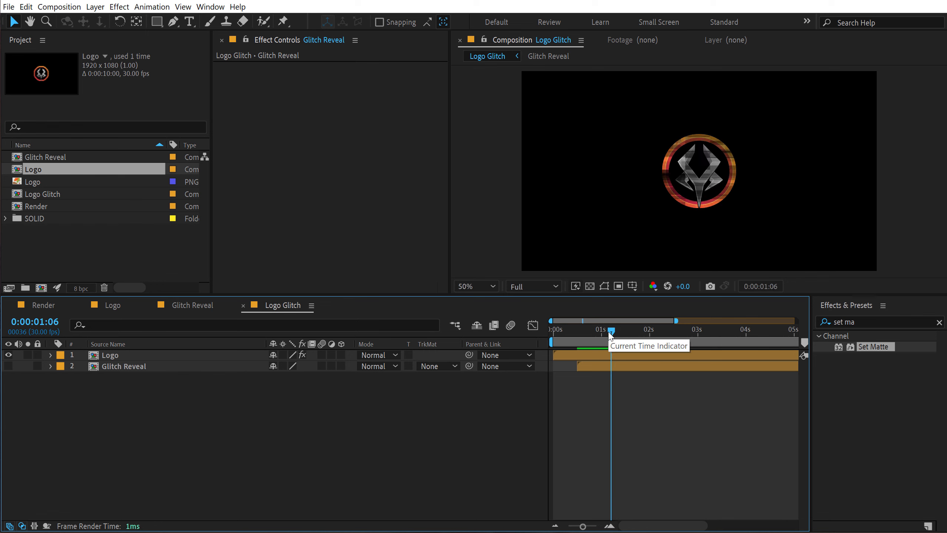
- Create an adjustment layer in the Logo Glitch composition and rename it Glitch
{"action": "right_click", "coordinate": [134, 395]}
{"action": "mouse_move", "coordinate": [207, 402]}
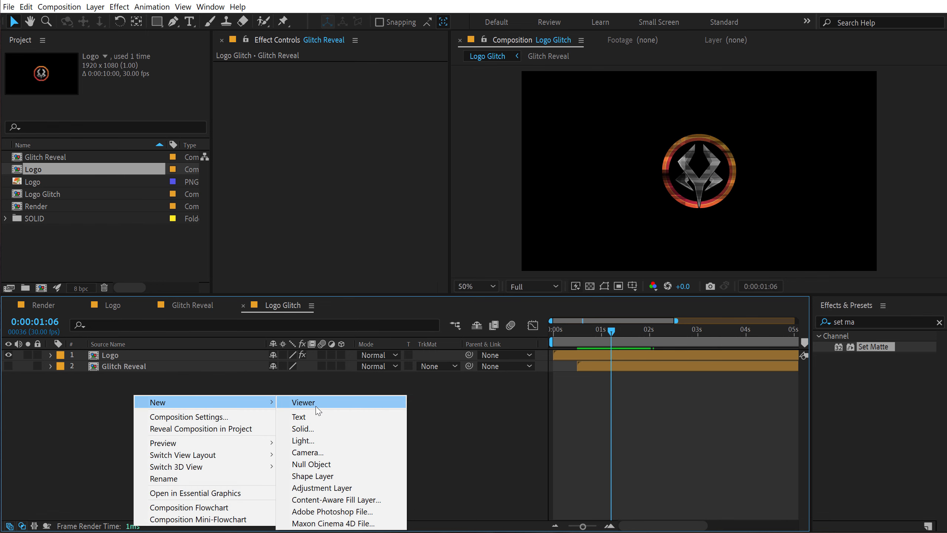
{"action": "left_click", "coordinate": [321, 488]}
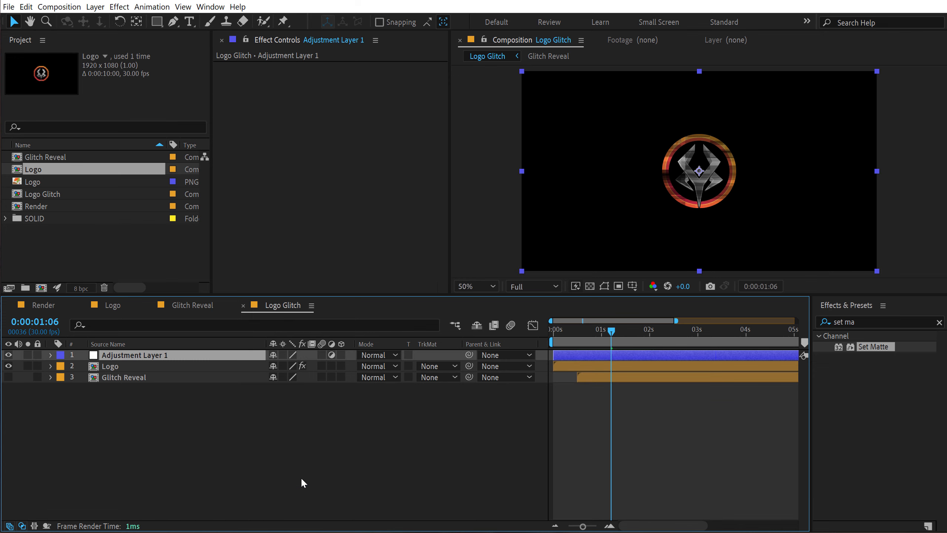
{"action": "key", "text": "Return"}
{"action": "type", "text": "Glitch"}
{"action": "key", "text": "Return"}
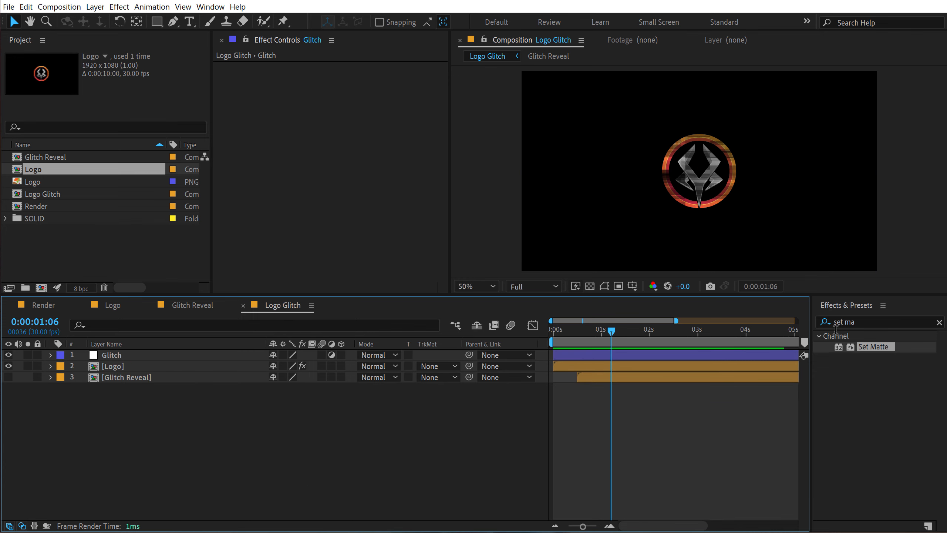
- Apply Displacement Map to the Glitch adjustment layer and use Glitch Reveal as its displacement map layer
{"action": "left_click", "coordinate": [872, 321]}
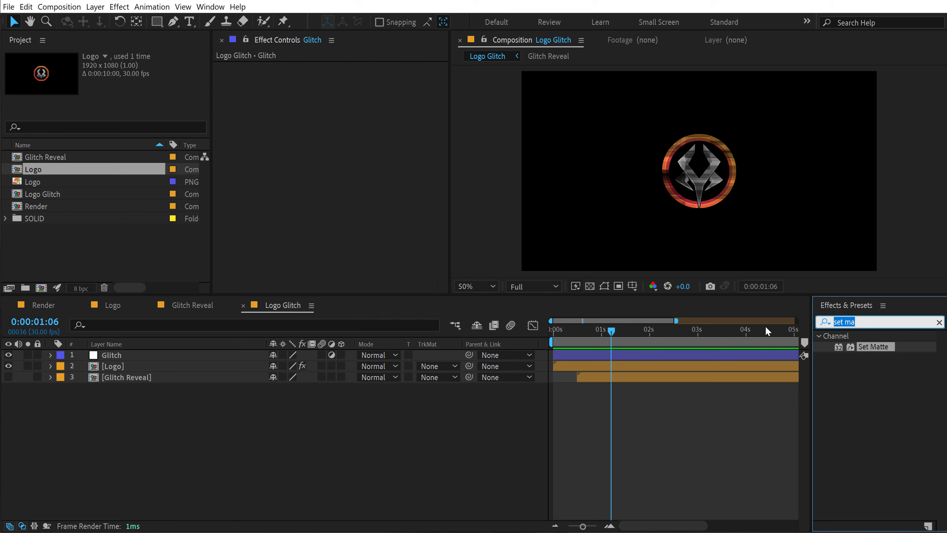
{"action": "key", "text": "BackSpace"}
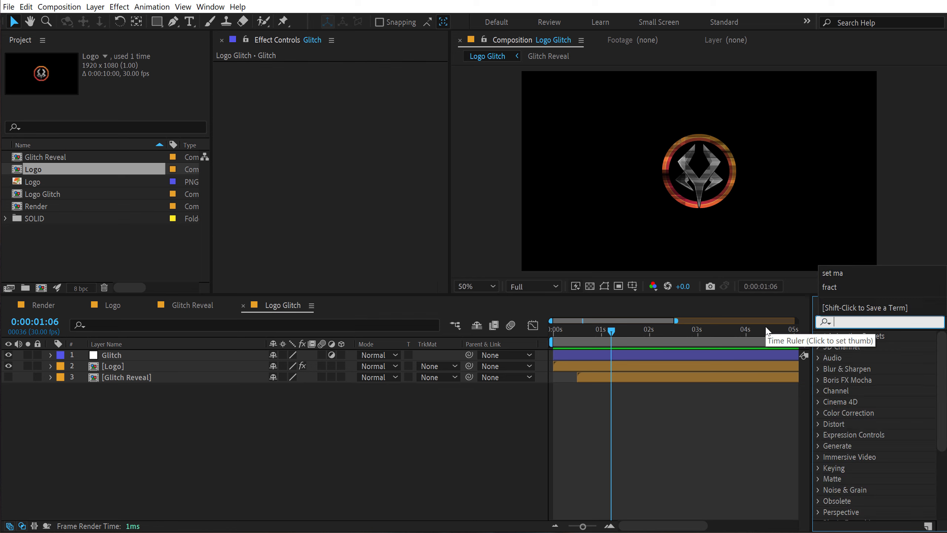
{"action": "type", "text": "disp"}
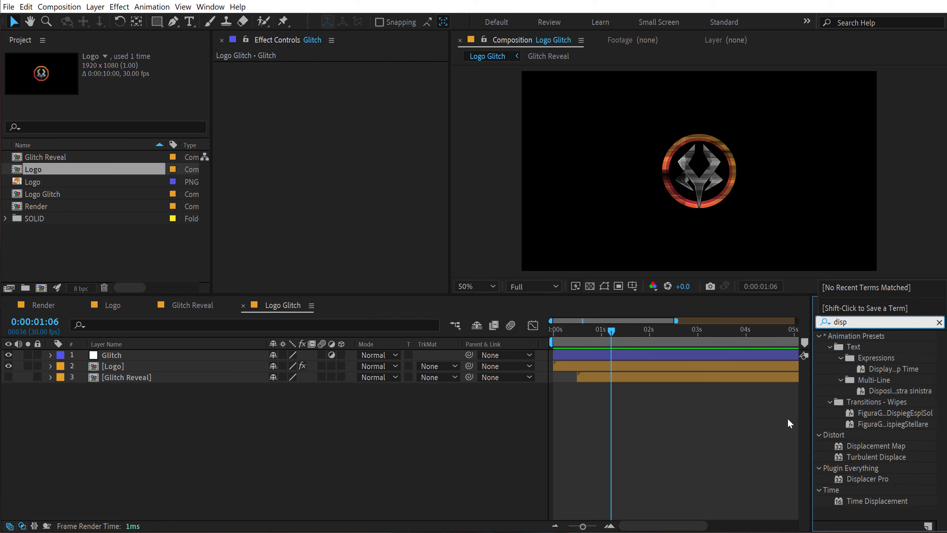
{"action": "left_click_drag", "start_coordinate": [876, 446], "coordinate": [136, 358]}
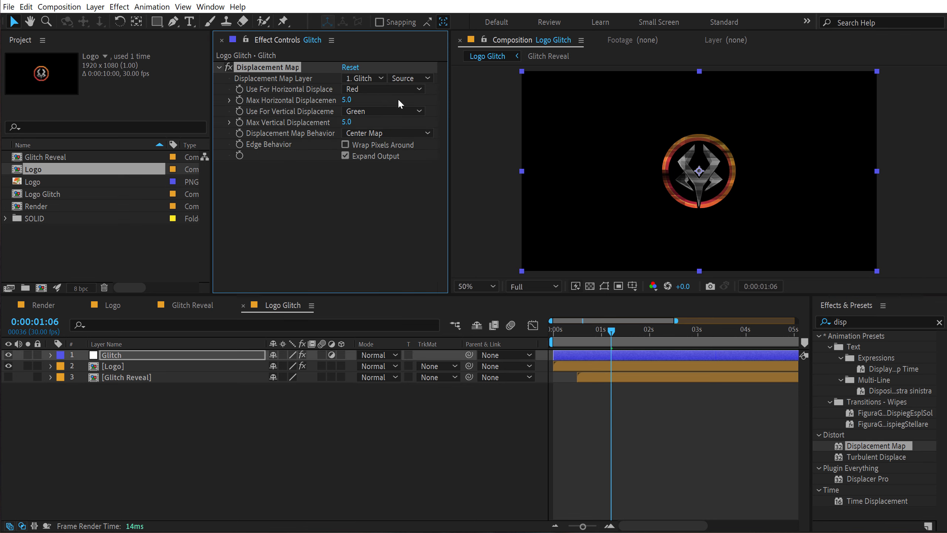
{"action": "left_click", "coordinate": [377, 78]}
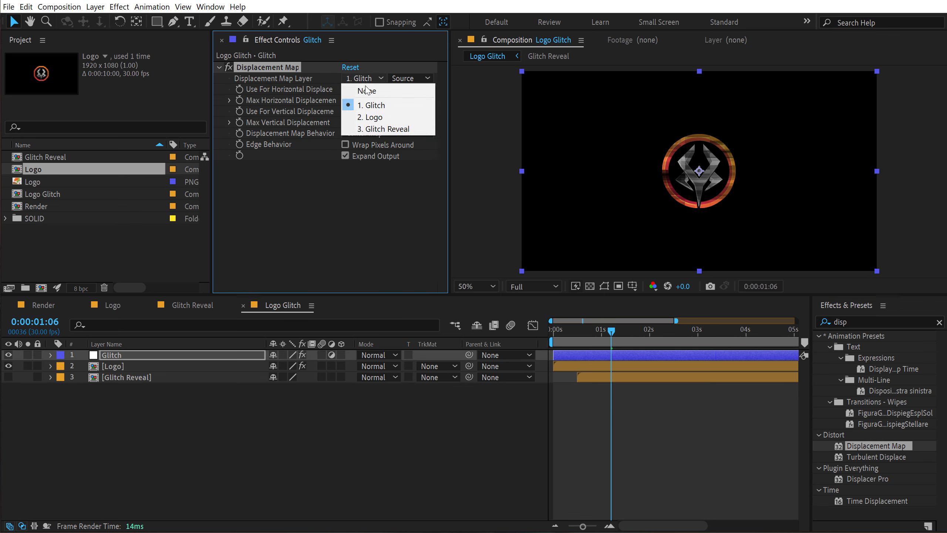
{"action": "left_click", "coordinate": [383, 130]}
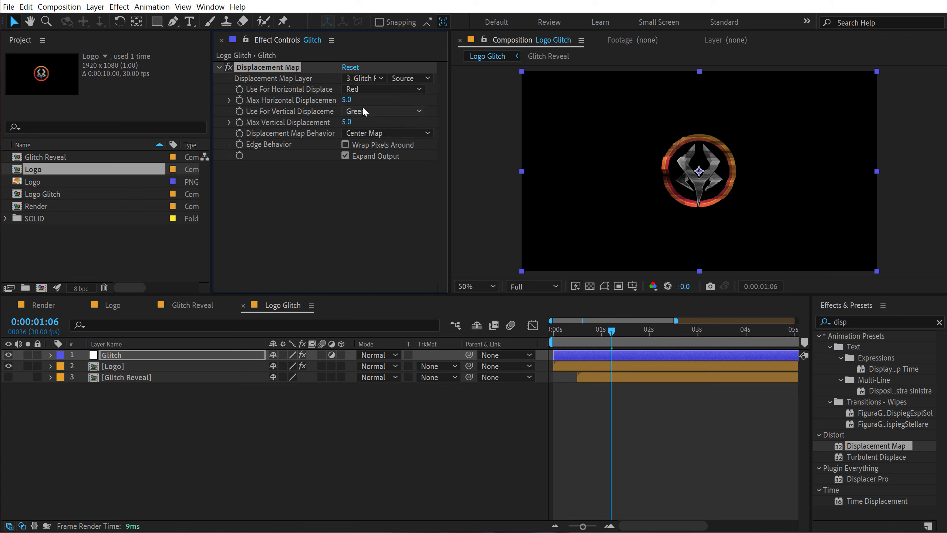
- Set the Displacement Map's Max Vertical Displacement to 0 and its Max Horizontal Displacement to 112
{"action": "left_click", "coordinate": [347, 123]}
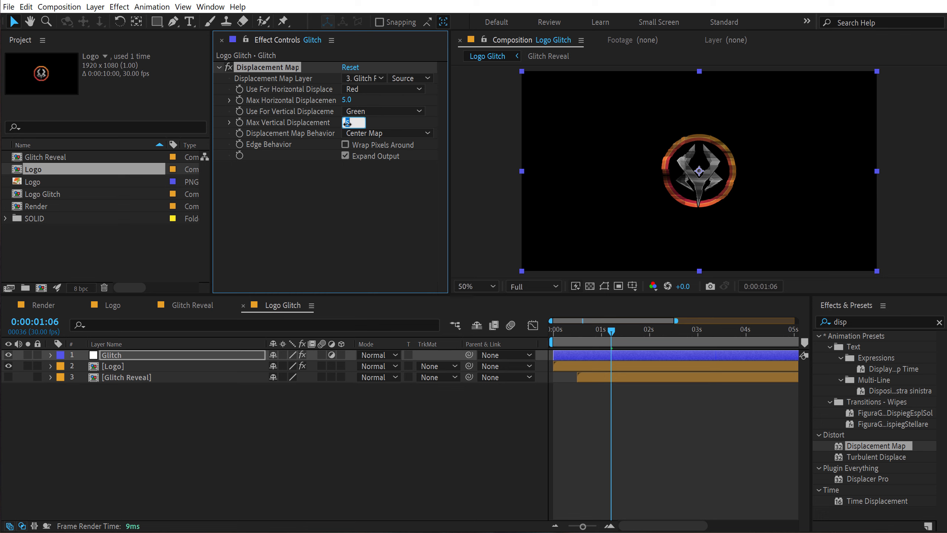
{"action": "type", "text": "0"}
{"action": "left_click", "coordinate": [366, 183]}
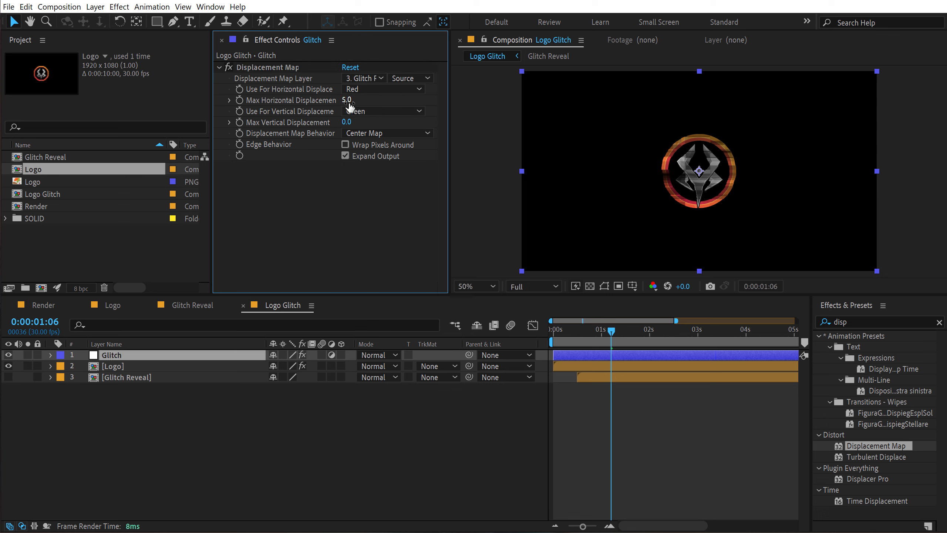
{"action": "left_click_drag", "start_coordinate": [348, 103], "coordinate": [353, 104]}
{"action": "left_click_drag", "start_coordinate": [381, 105], "coordinate": [414, 102]}
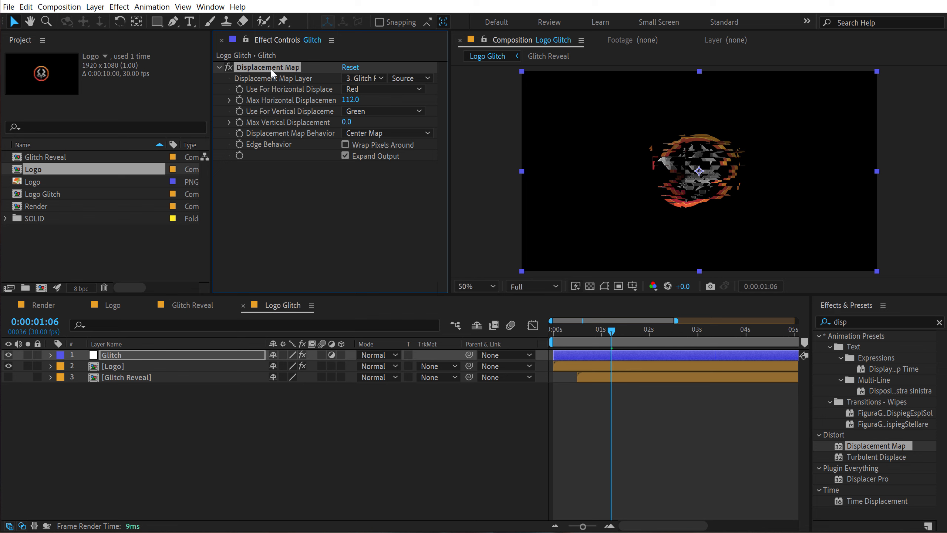
- Duplicate the Displacement Map effect, set the copy's Max Horizontal Displacement to -69, and preview the glitch up to 0:00:01:12
{"action": "key", "text": "ctrl+d"}
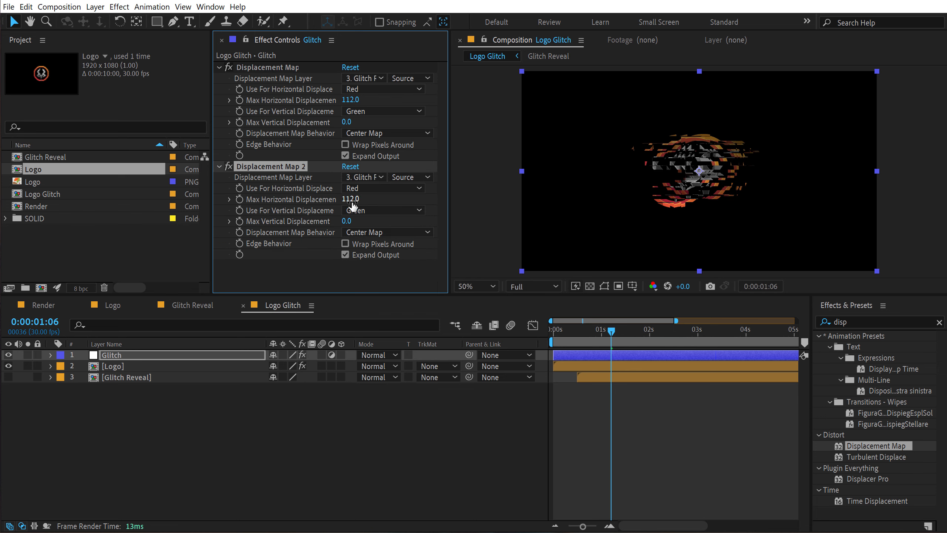
{"action": "left_click_drag", "start_coordinate": [352, 200], "coordinate": [245, 212]}
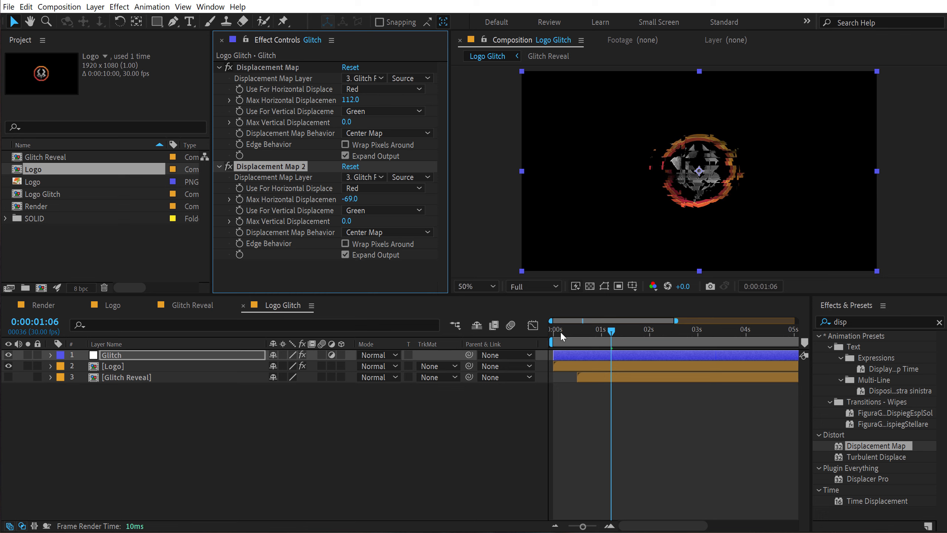
{"action": "left_click_drag", "start_coordinate": [561, 331], "coordinate": [621, 338]}
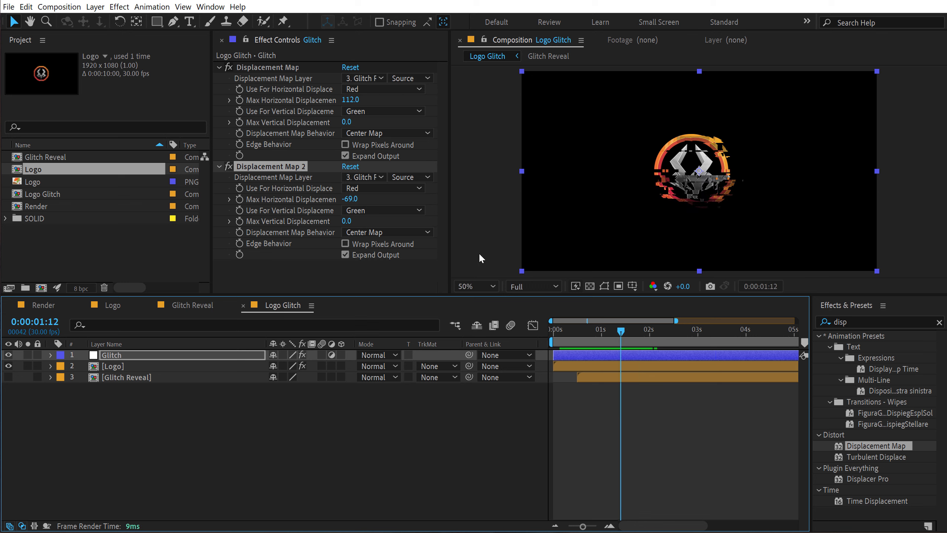
- Enable Wrap Pixels Around on both Displacement Map effects and preview the reveal up to 0:00:01:21
{"action": "left_click", "coordinate": [339, 242]}
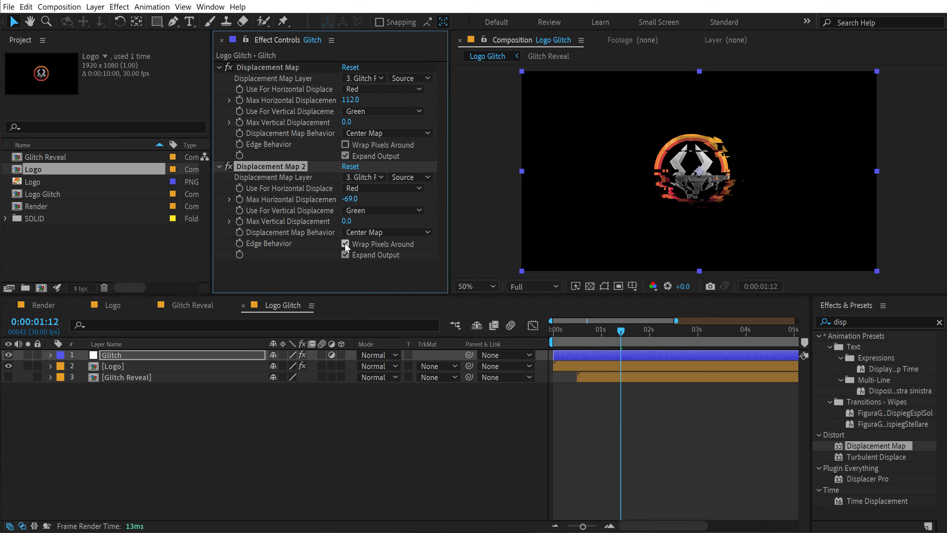
{"action": "left_click", "coordinate": [346, 243]}
{"action": "left_click", "coordinate": [345, 145]}
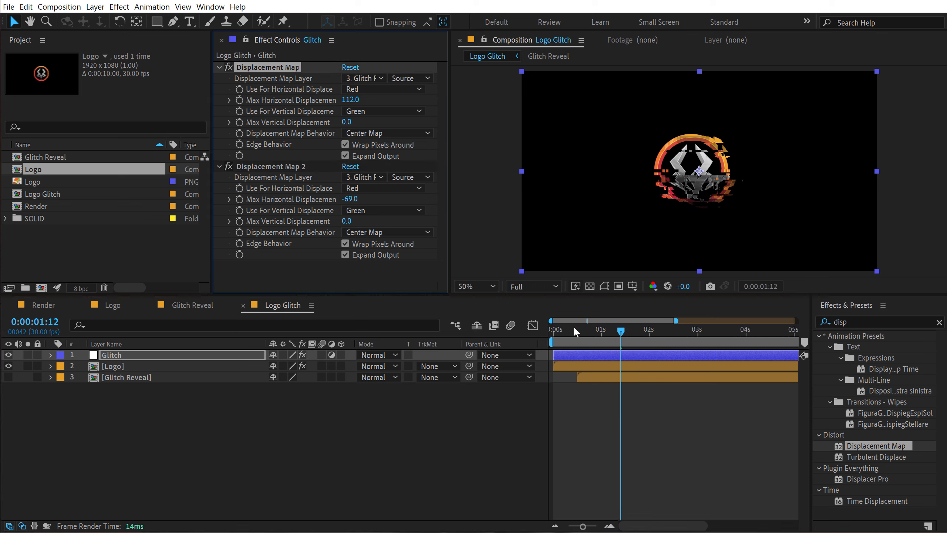
{"action": "left_click_drag", "start_coordinate": [581, 332], "coordinate": [635, 332]}
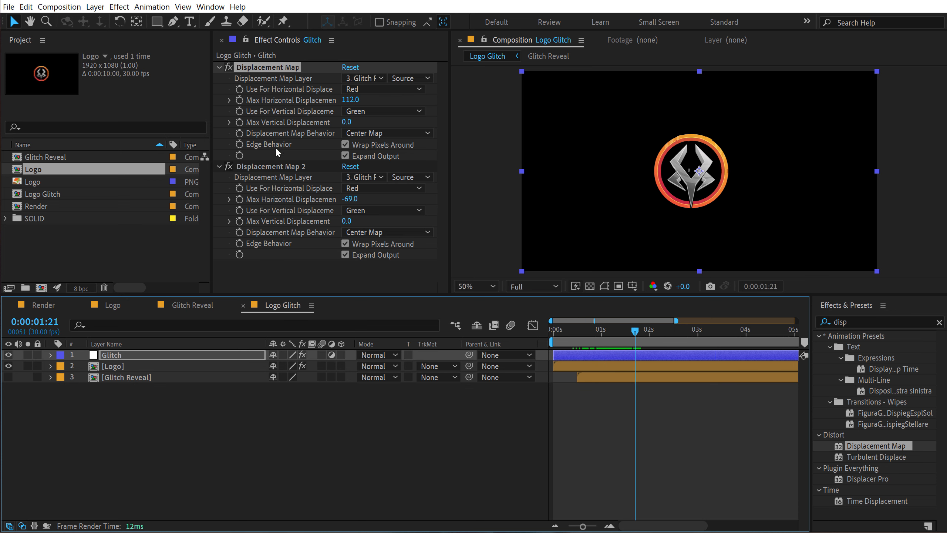
- Set Max Horizontal Displacement to 120 on the first Displacement Map and -120 on the second, and preview the glitch up to 0:00:01:11
{"action": "left_click", "coordinate": [350, 100]}
{"action": "type", "text": "1"}
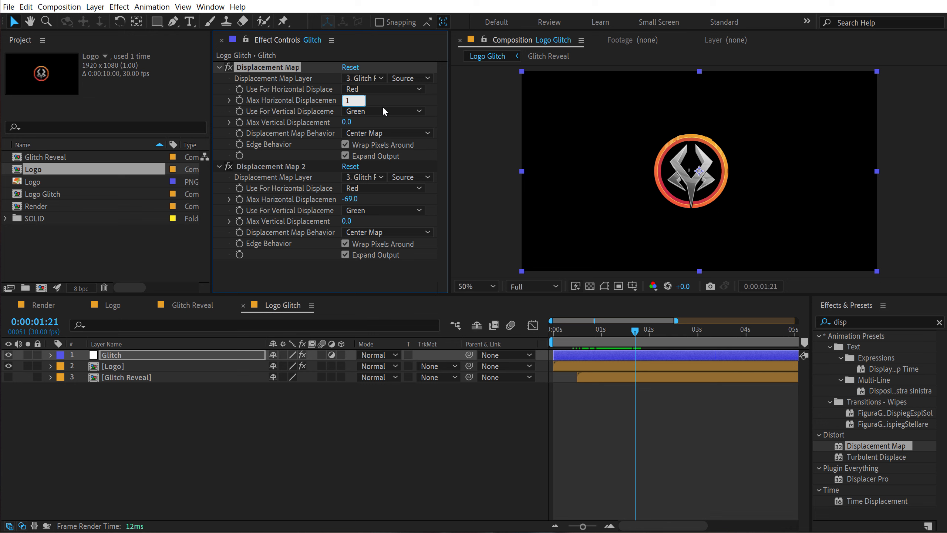
{"action": "type", "text": "20"}
{"action": "left_click", "coordinate": [347, 198]}
{"action": "type", "text": "-1"}
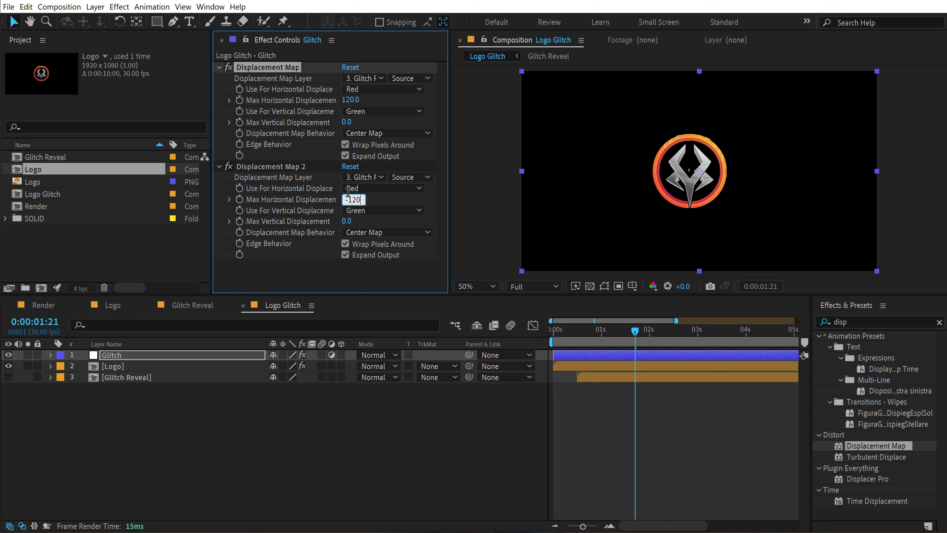
{"action": "type", "text": "20"}
{"action": "key", "text": "Return"}
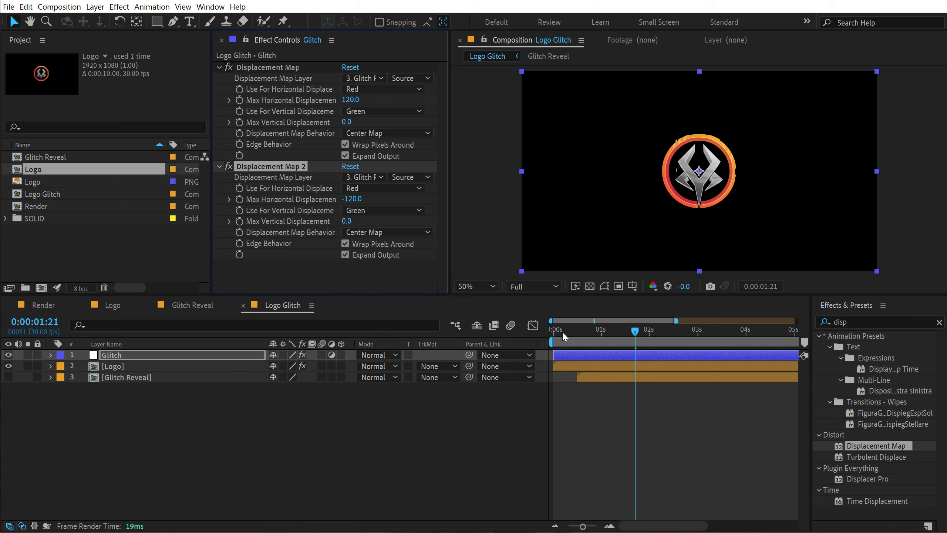
{"action": "left_click_drag", "start_coordinate": [564, 331], "coordinate": [619, 331]}
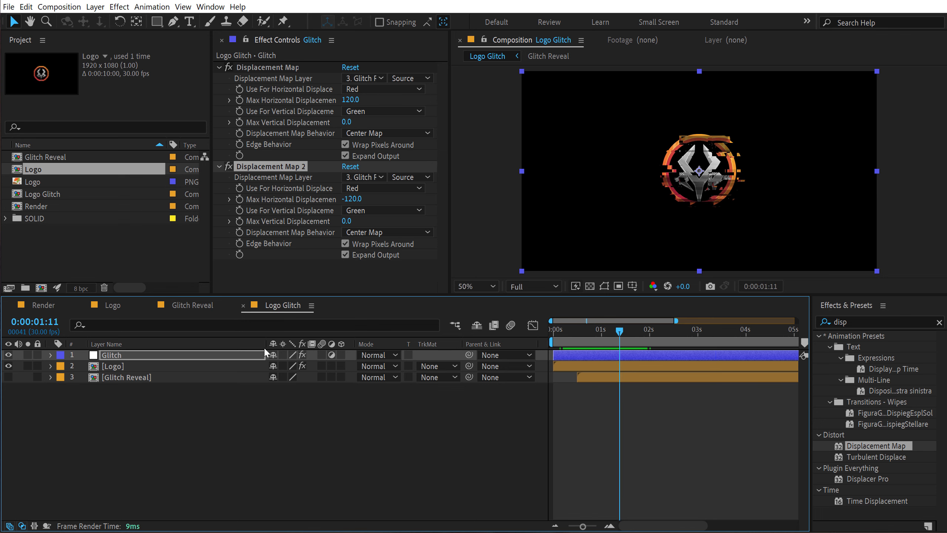
- Rotate the Fractals layer in the Glitch Reveal composition to -8°
{"action": "left_click", "coordinate": [195, 308]}
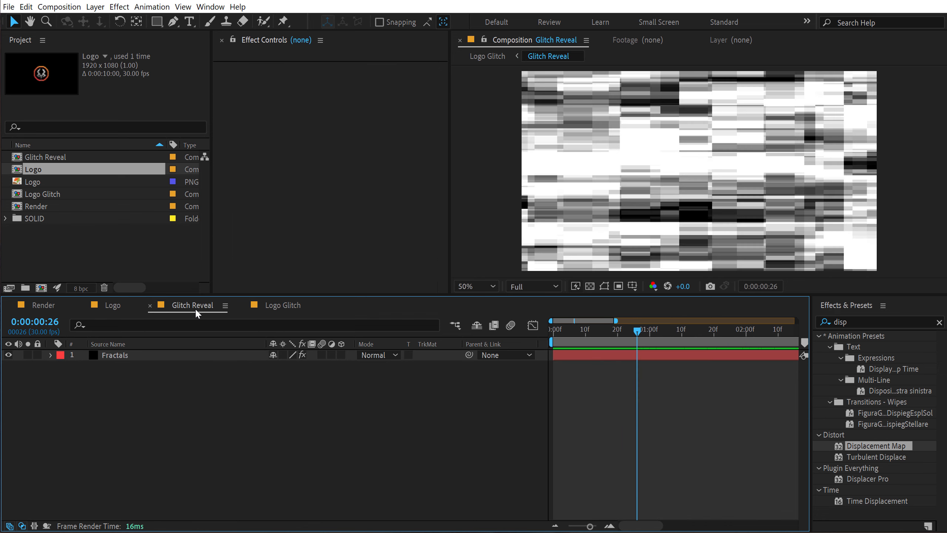
{"action": "left_click", "coordinate": [112, 354]}
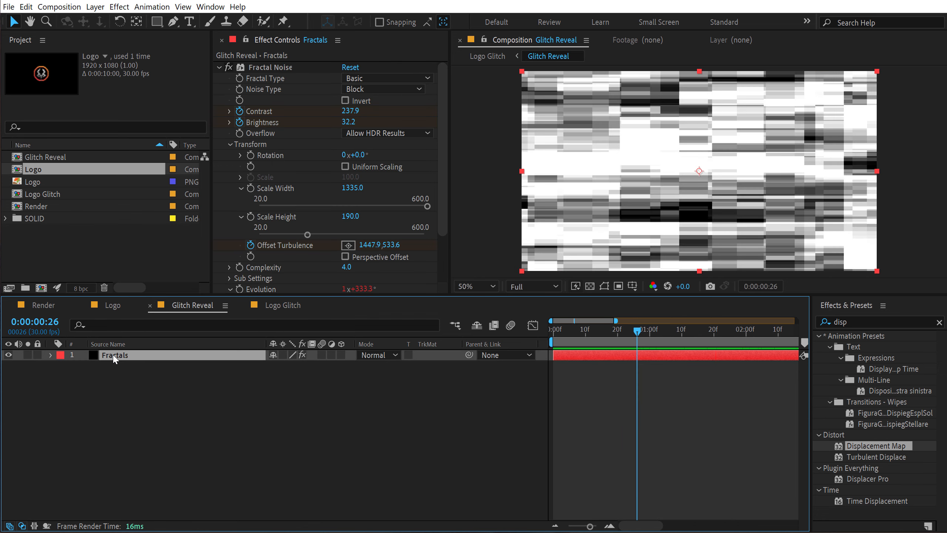
{"action": "key", "text": "r"}
{"action": "left_click_drag", "start_coordinate": [278, 365], "coordinate": [277, 365]}
{"action": "left_click", "coordinate": [281, 367]}
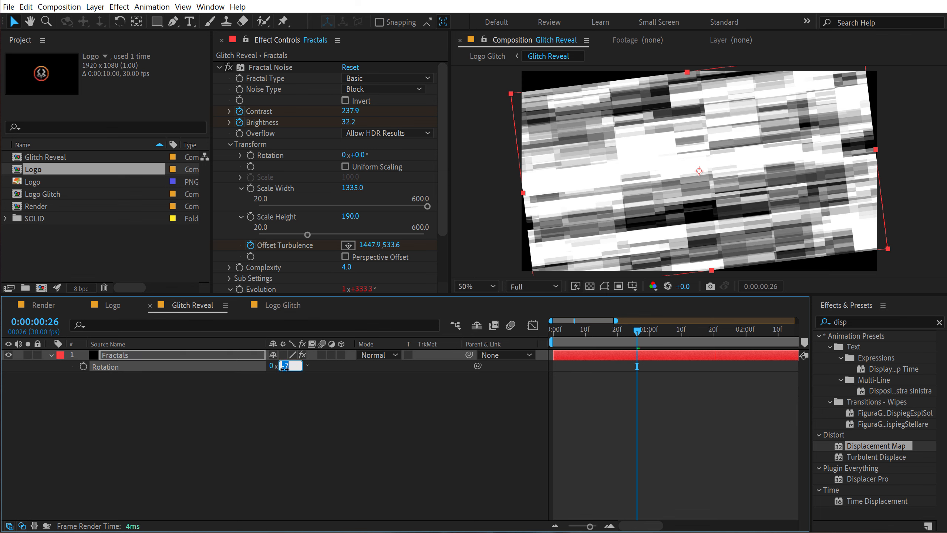
{"action": "key", "text": "Return"}
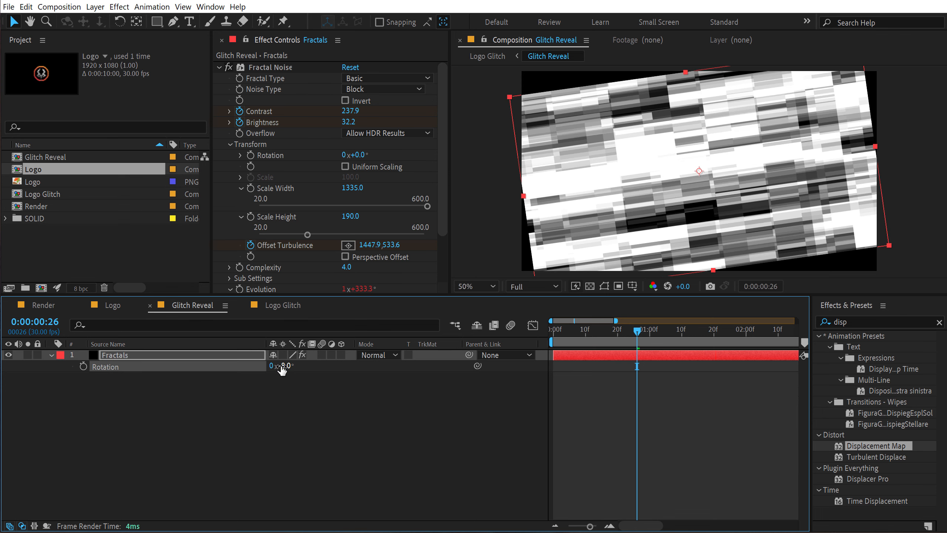
- Scale the Fractals layer to 126% so it fills the frame, and preview the tilted glitch in Logo Glitch up to 0:00:01:15
{"action": "key", "text": "s"}
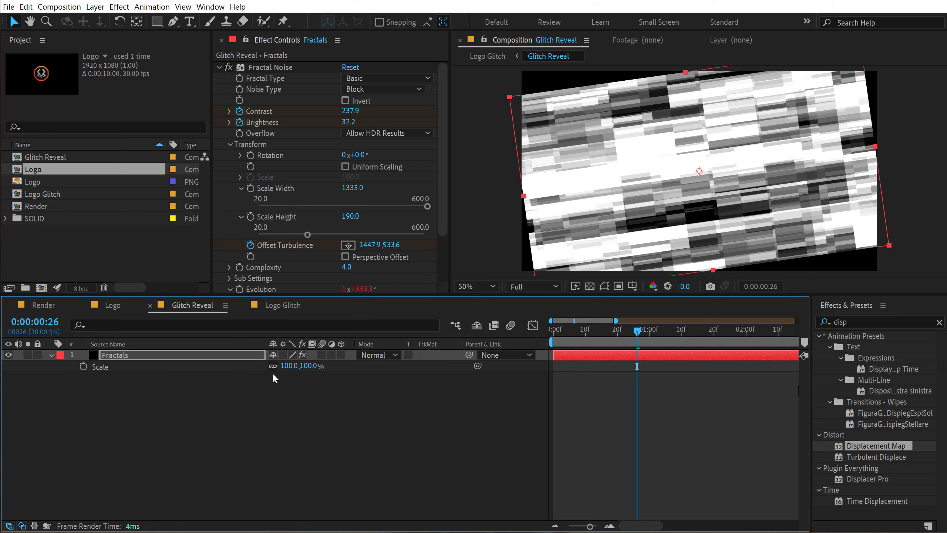
{"action": "left_click_drag", "start_coordinate": [306, 369], "coordinate": [325, 366]}
{"action": "left_click", "coordinate": [301, 415]}
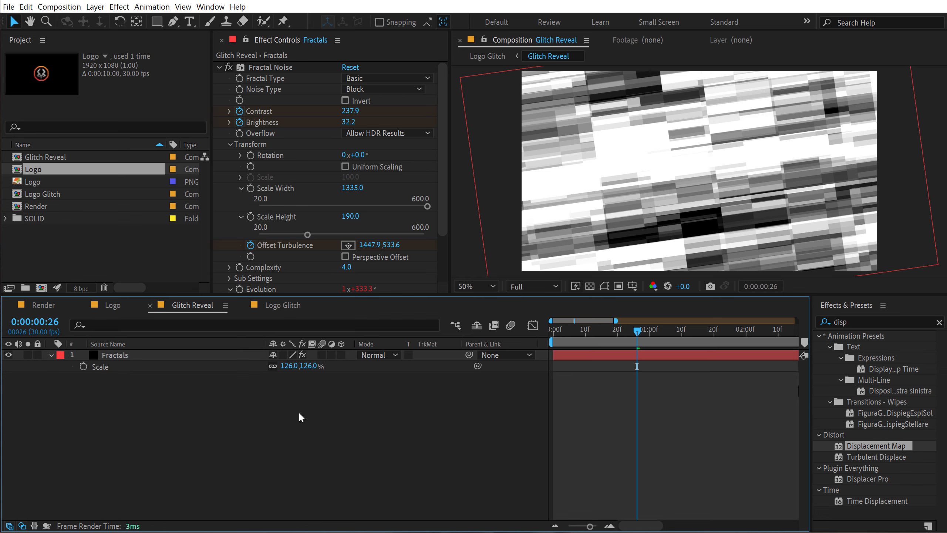
{"action": "left_click", "coordinate": [274, 306]}
{"action": "left_click_drag", "start_coordinate": [577, 330], "coordinate": [626, 330]}
- Create a 1920 x 1080, 10-second composition named Glitch map and add a black solid named Fractals to it
{"action": "left_click", "coordinate": [106, 239]}
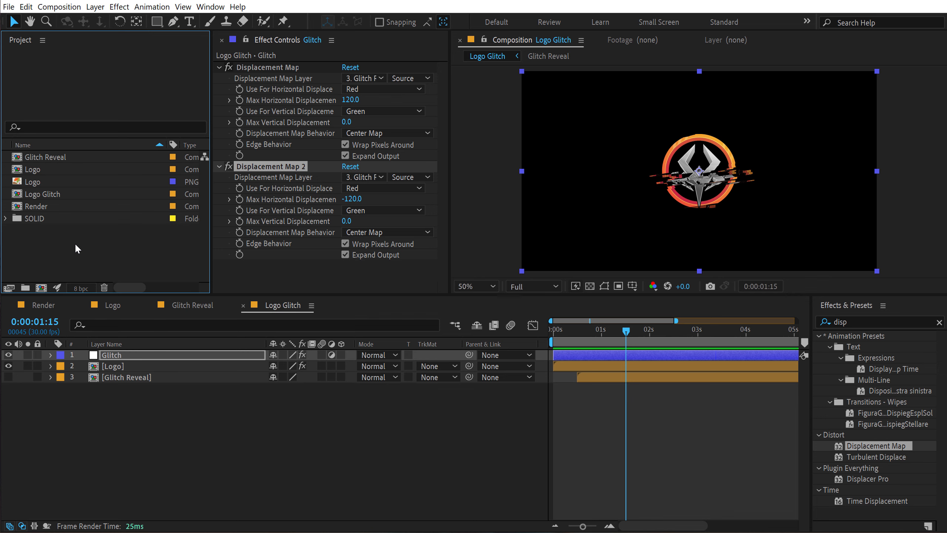
{"action": "left_click", "coordinate": [42, 287]}
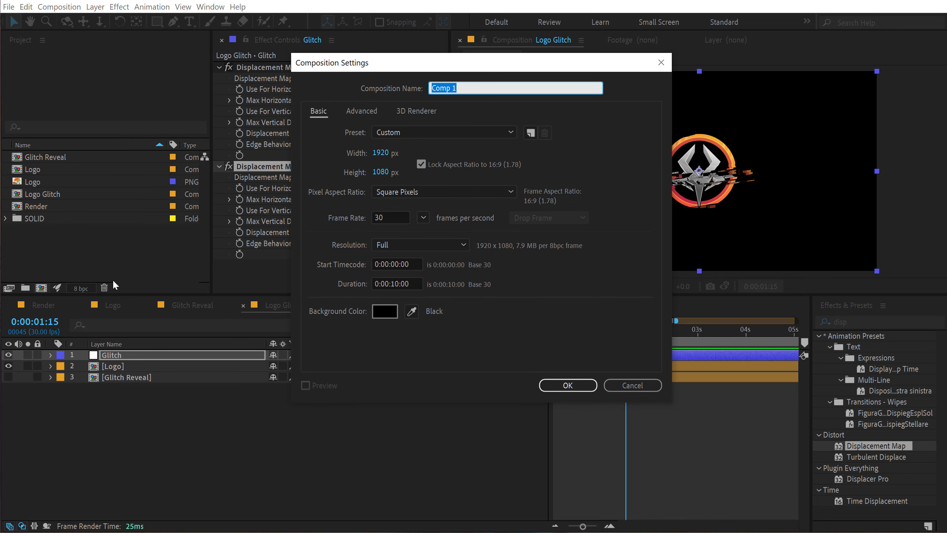
{"action": "type", "text": "Glitch map"}
{"action": "left_click", "coordinate": [565, 388]}
{"action": "key", "text": "ctrl+y"}
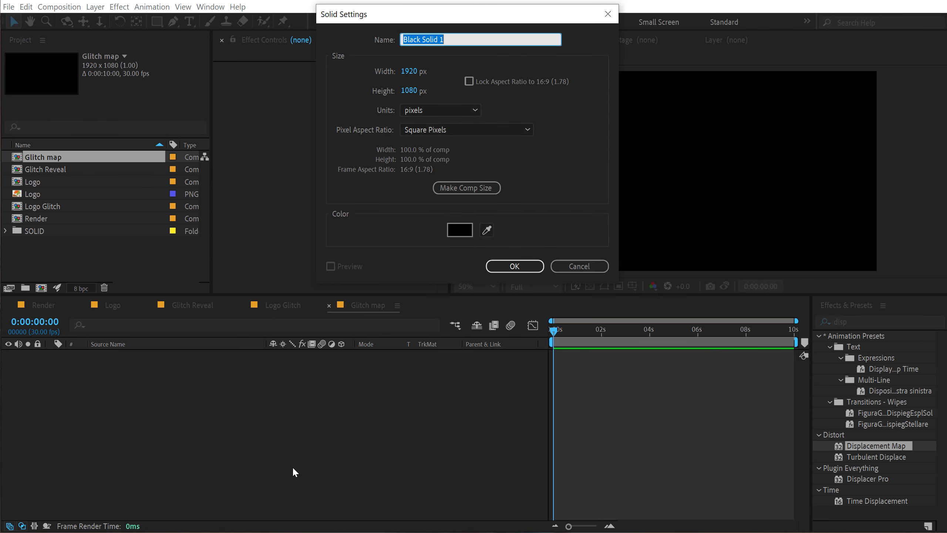
{"action": "type", "text": "Fractals"}
{"action": "key", "text": "Return"}
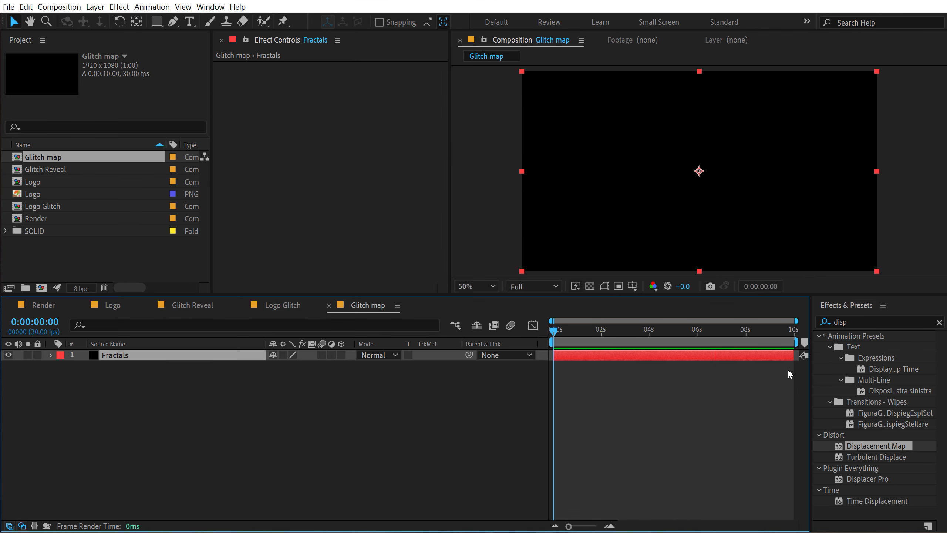
- Apply Fractal Noise to the Fractals solid in Glitch map and set its Noise Type to Block
{"action": "left_click", "coordinate": [854, 322]}
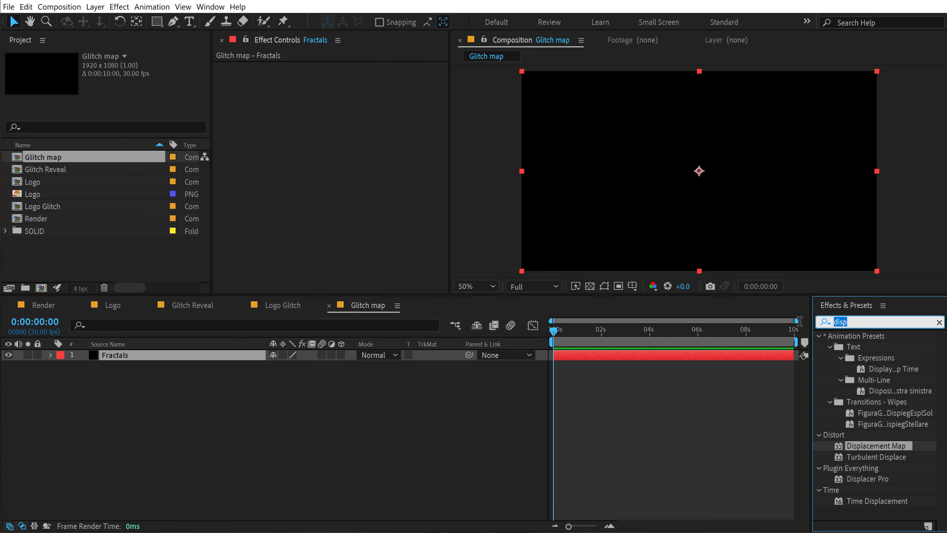
{"action": "type", "text": "frac"}
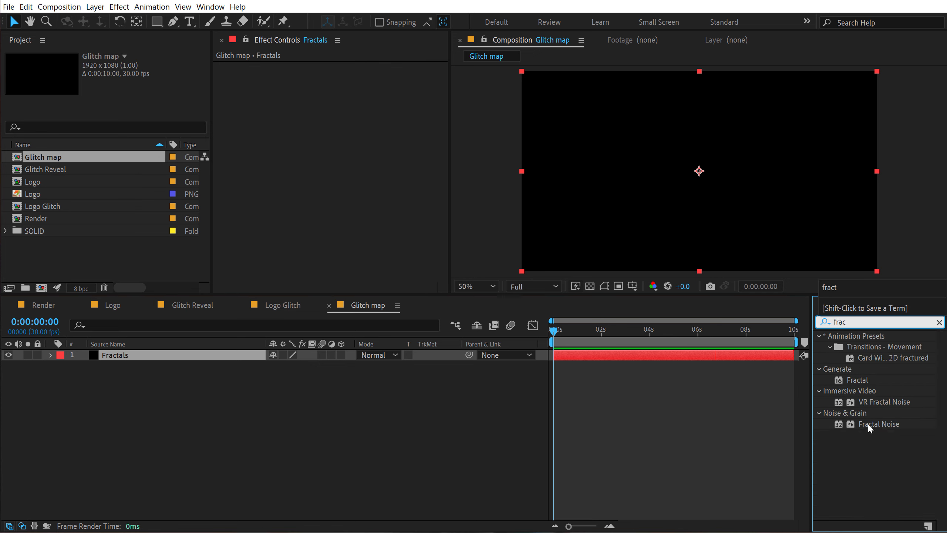
{"action": "double_click", "coordinate": [878, 423]}
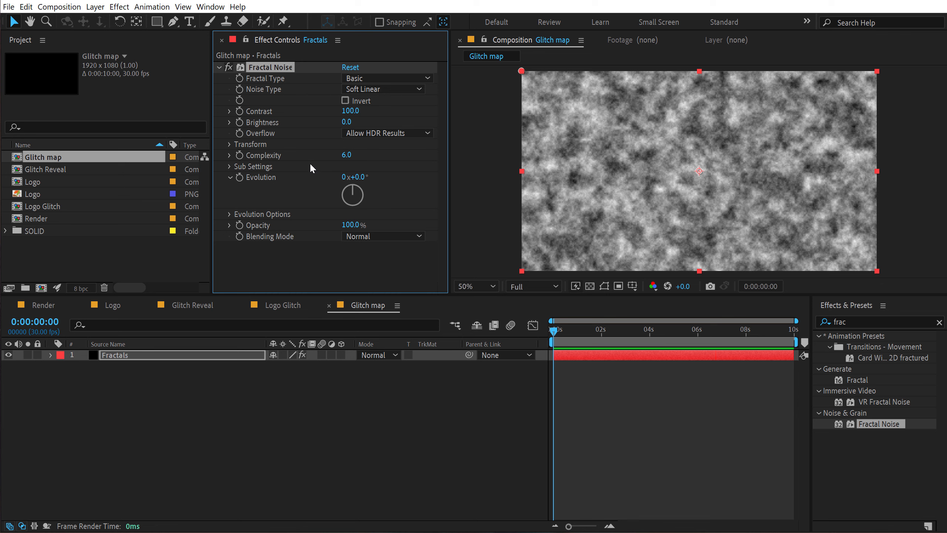
{"action": "left_click", "coordinate": [364, 89]}
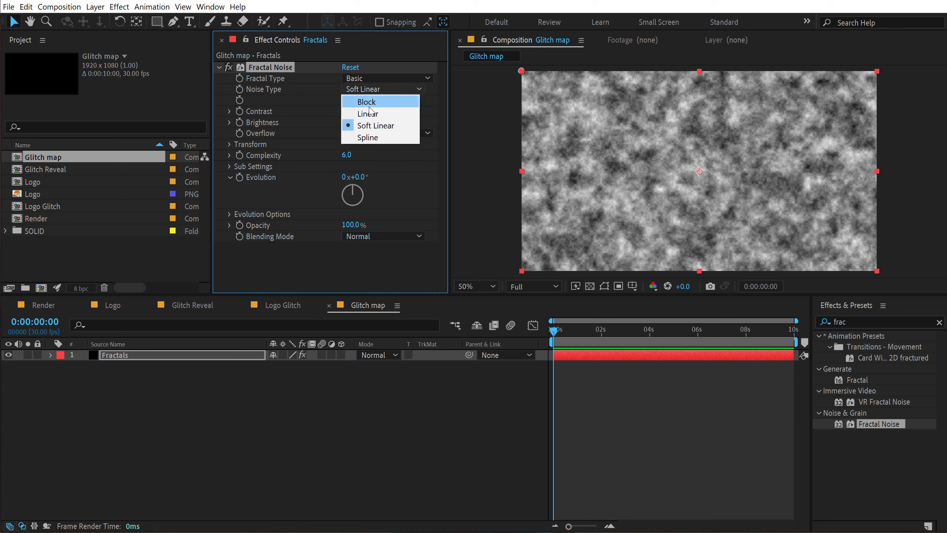
{"action": "left_click", "coordinate": [372, 101]}
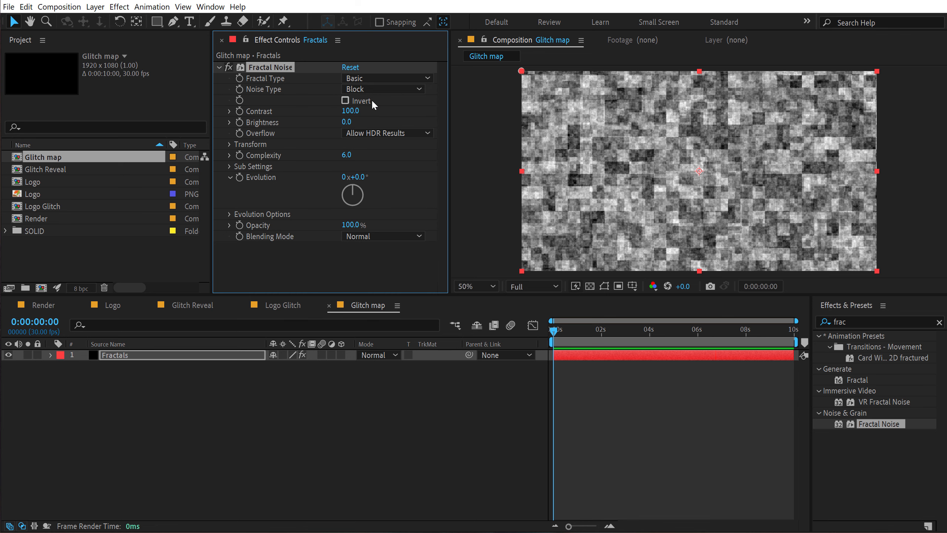
- Set the Fractal Noise Complexity to 2 and its Contrast to 125
{"action": "left_click", "coordinate": [346, 154]}
{"action": "type", "text": "2"}
{"action": "key", "text": "Return"}
{"action": "left_click", "coordinate": [352, 112]}
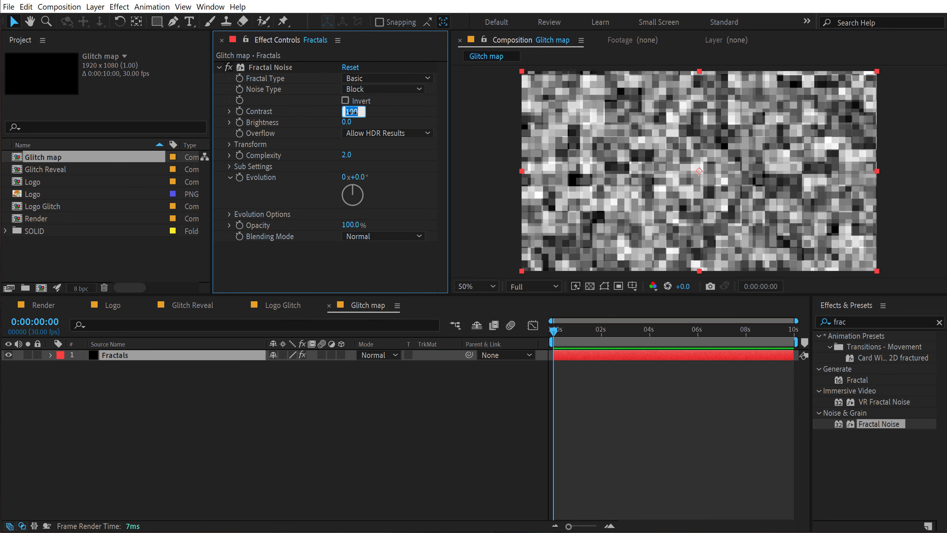
{"action": "type", "text": "1"}
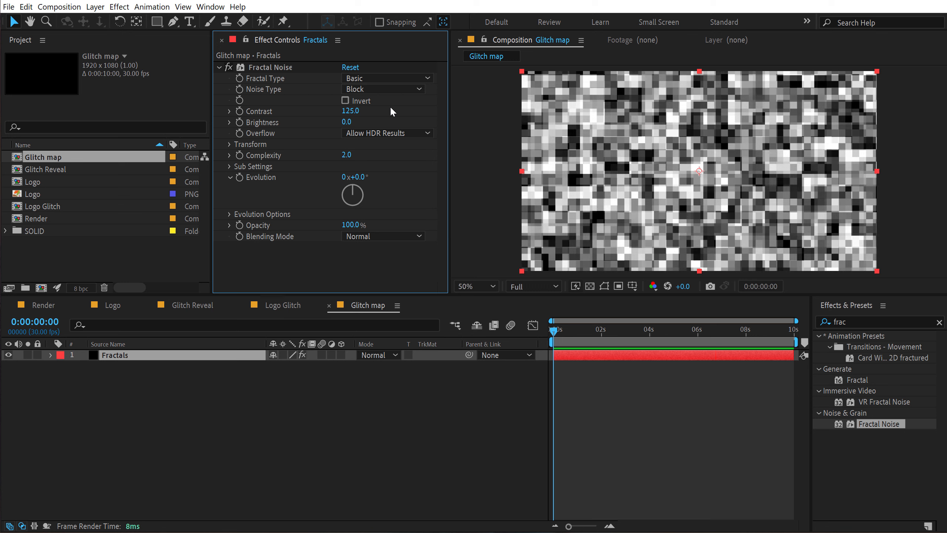
- Turn off Uniform Scaling in the Fractal Noise transform, set Scale Width to 500, and enlarge the effect settings area
{"action": "left_click", "coordinate": [229, 144]}
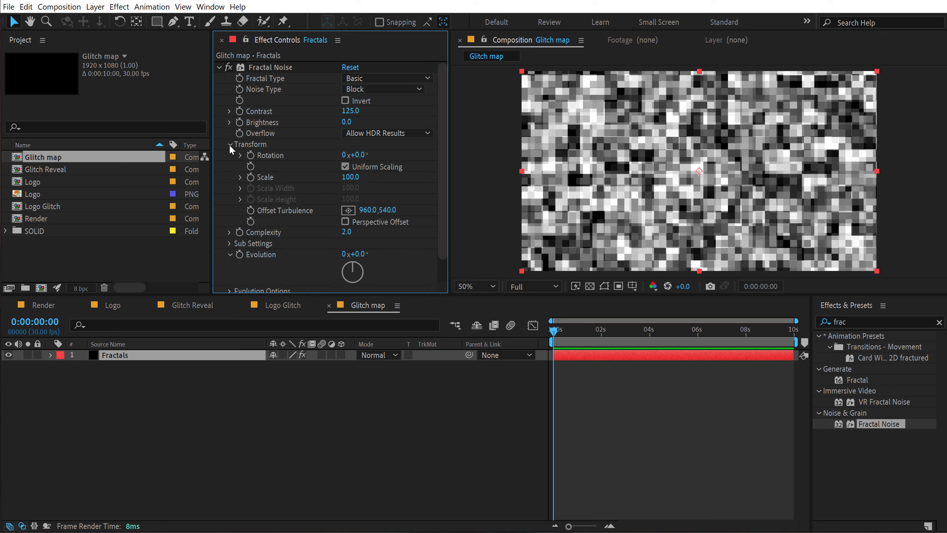
{"action": "left_click", "coordinate": [346, 166]}
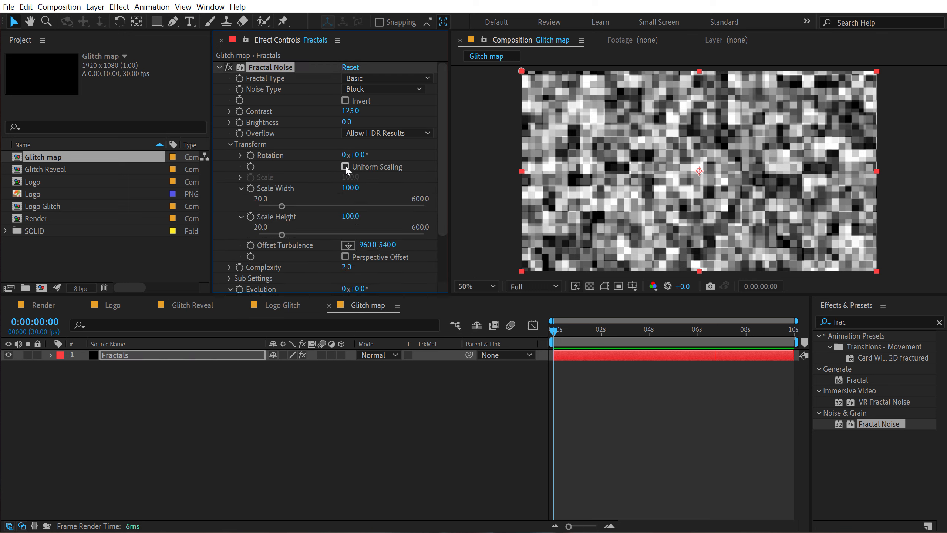
{"action": "left_click", "coordinate": [352, 188]}
{"action": "type", "text": "50"}
{"action": "key", "text": "Return"}
{"action": "left_click_drag", "start_coordinate": [448, 295], "coordinate": [447, 372]}
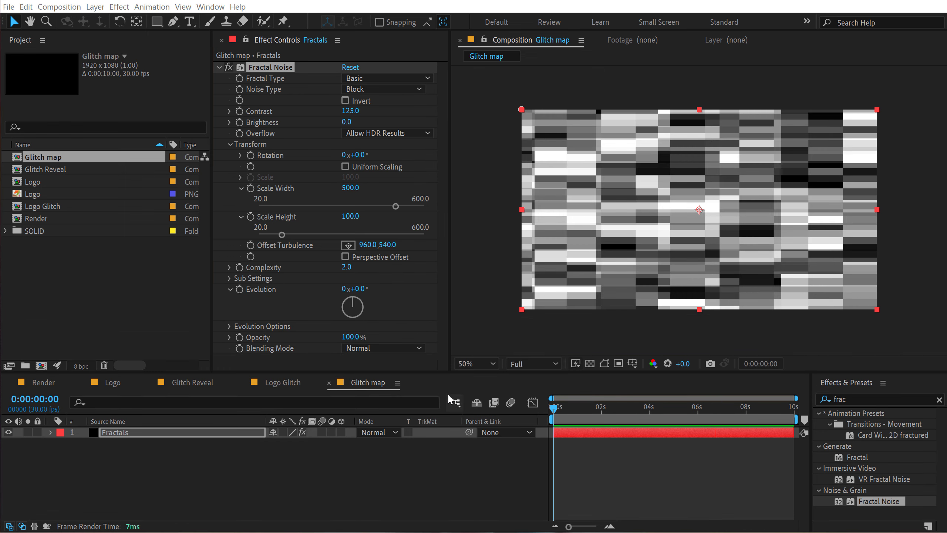
- Set the Offset Turbulence X value to 0 at 0:00:00:00 and enable keyframing for it
{"action": "left_click", "coordinate": [551, 415]}
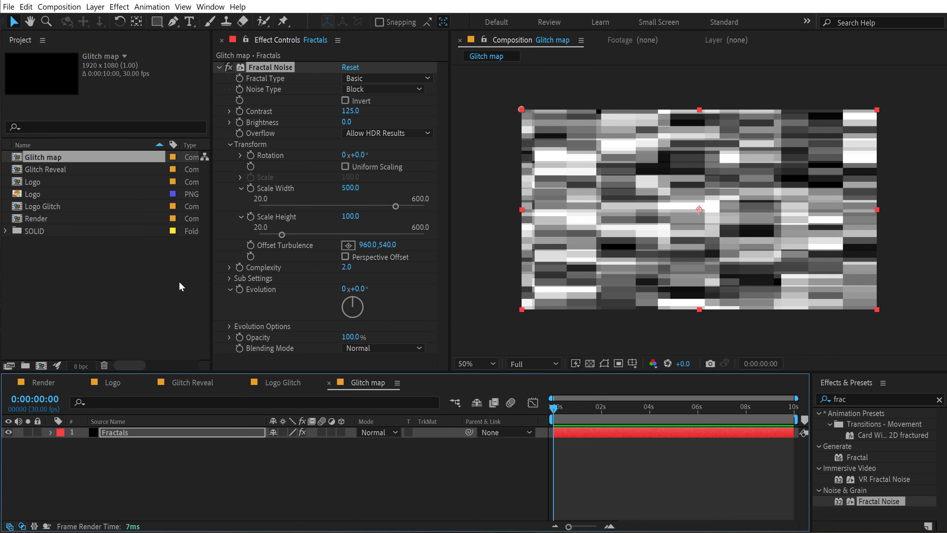
{"action": "left_click", "coordinate": [370, 245]}
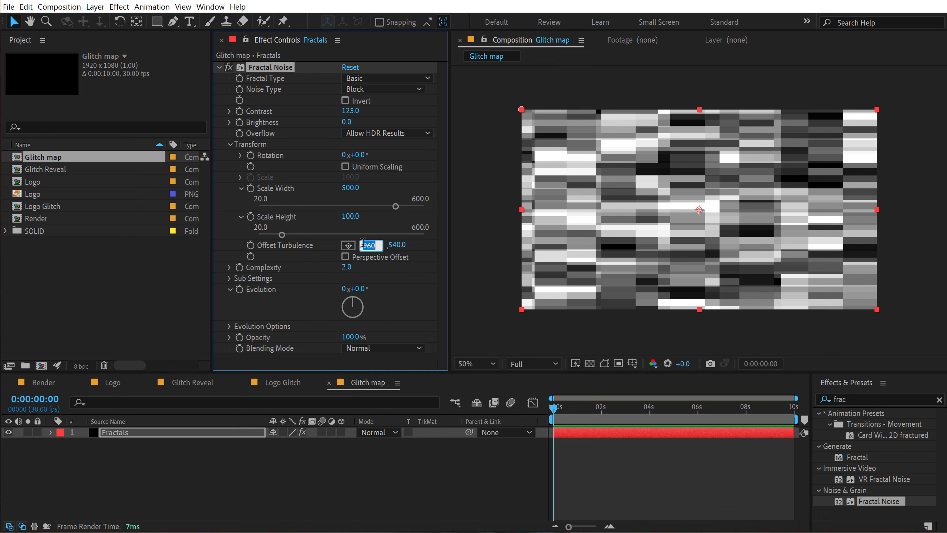
{"action": "type", "text": "0"}
{"action": "key", "text": "Return"}
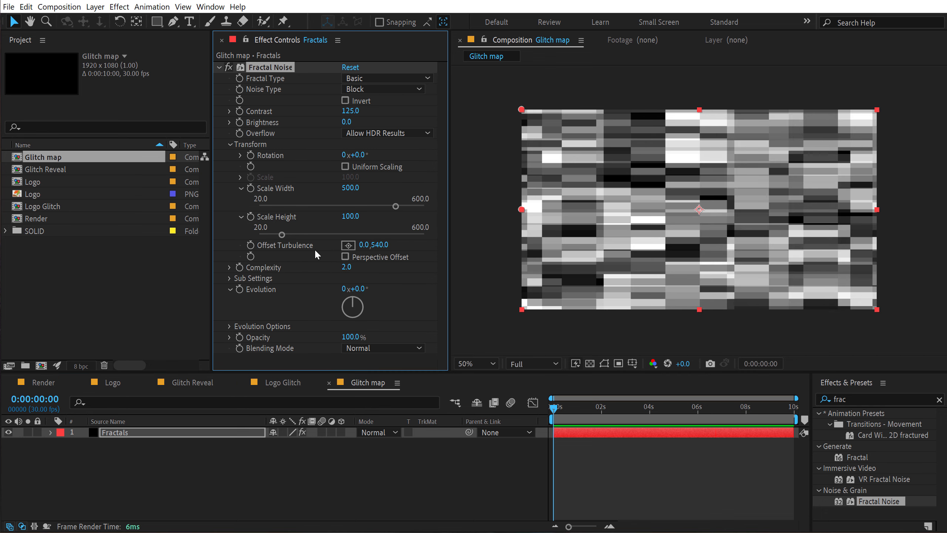
{"action": "left_click", "coordinate": [250, 245]}
- Keyframe a higher Offset Turbulence X value at 0:00:09:29 and preview the horizontal noise movement
{"action": "left_click_drag", "start_coordinate": [741, 407], "coordinate": [808, 414]}
{"action": "left_click", "coordinate": [364, 245]}
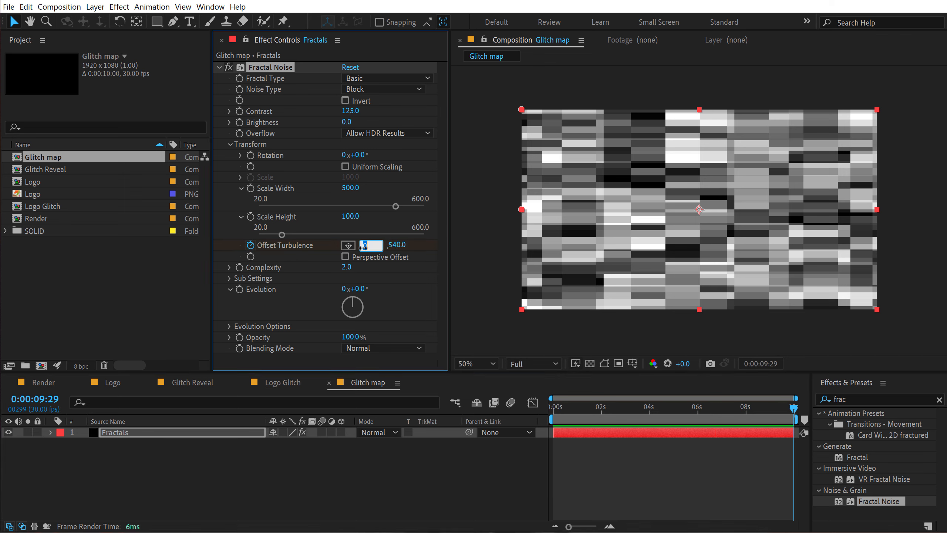
{"action": "key", "text": "Return"}
{"action": "key", "text": "space"}
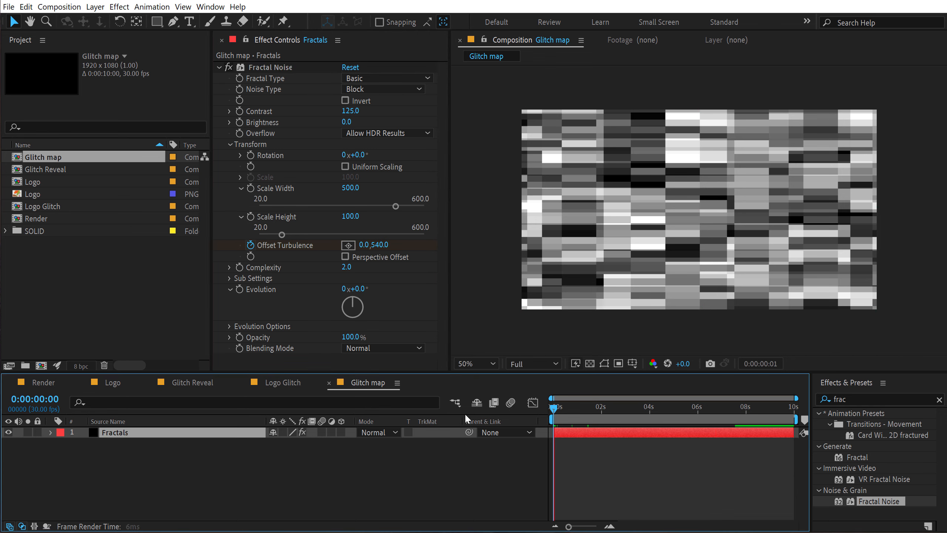
{"action": "left_click", "coordinate": [594, 407]}
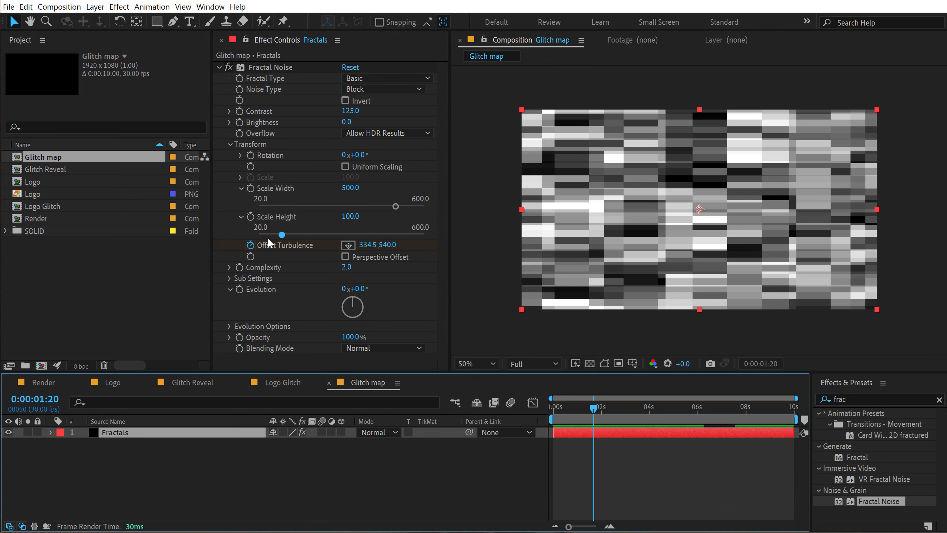
- Drive the Fractal Noise Evolution with the expression time*500 and preview the animation from the start
{"action": "left_click", "coordinate": [239, 290], "text": "alt"}
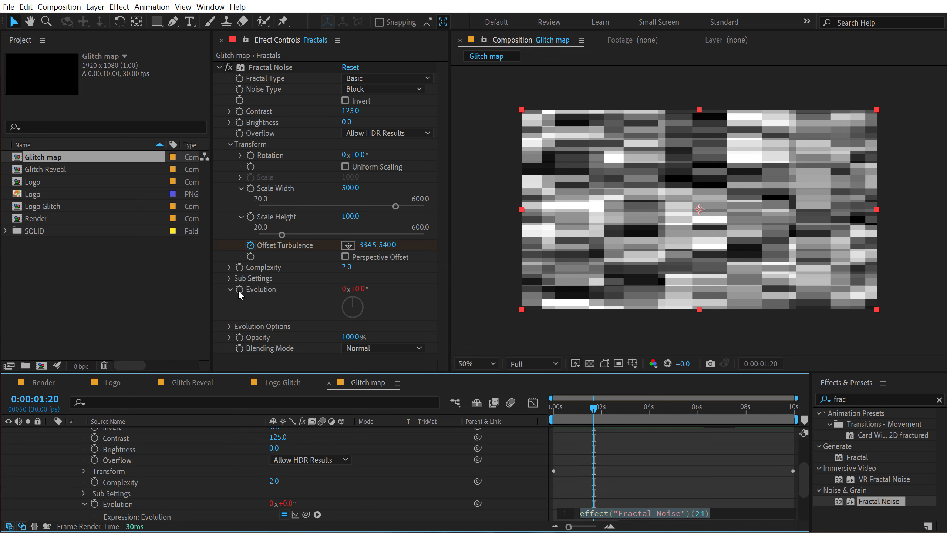
{"action": "type", "text": "time"}
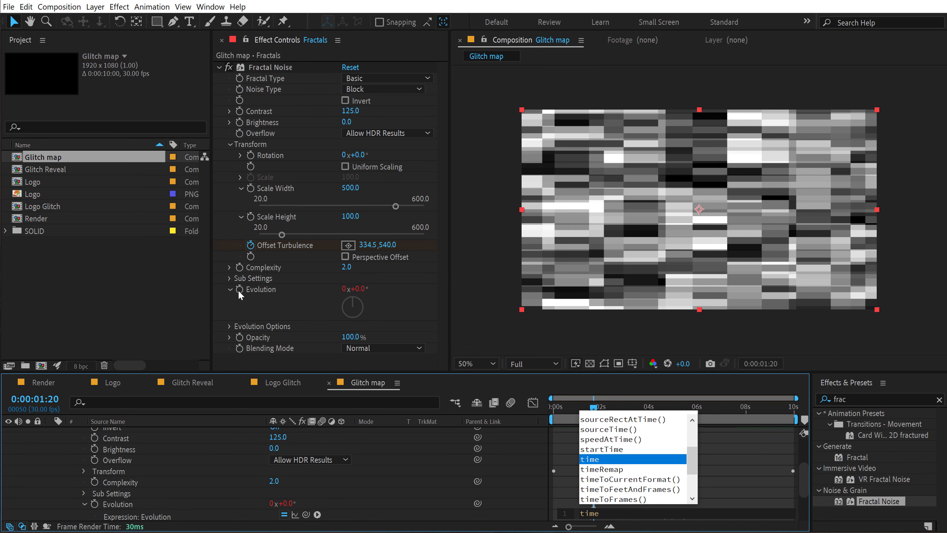
{"action": "type", "text": "*"}
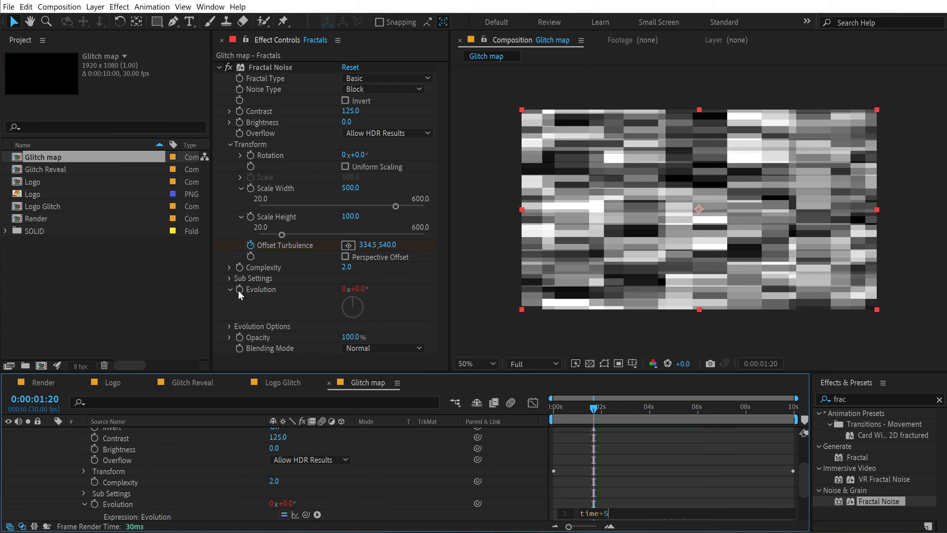
{"action": "type", "text": "500"}
{"action": "left_click_drag", "start_coordinate": [573, 418], "coordinate": [467, 413]}
{"action": "key", "text": "space"}
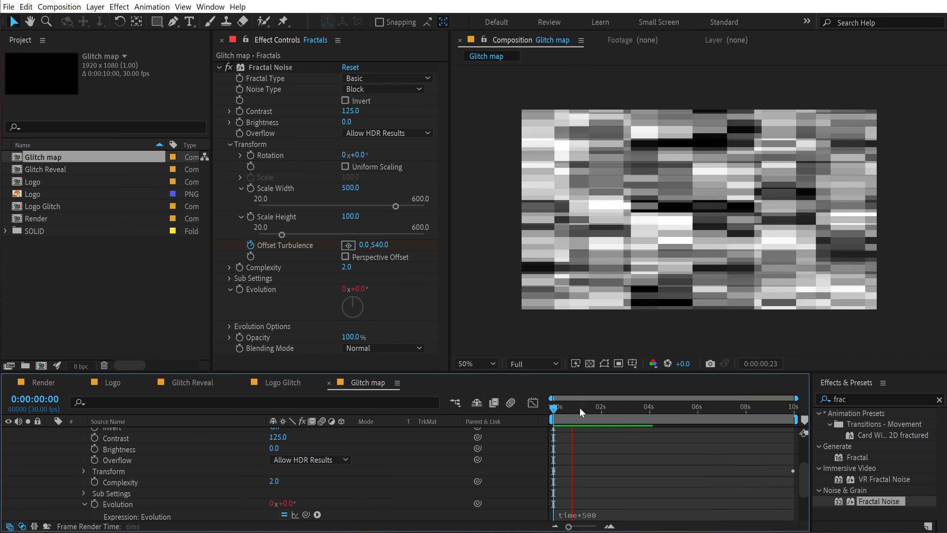
- Duplicate the Fractal Noise effect on the Fractals layer, collapse the original, and set the copy's Contrast to 280
{"action": "left_click", "coordinate": [269, 69]}
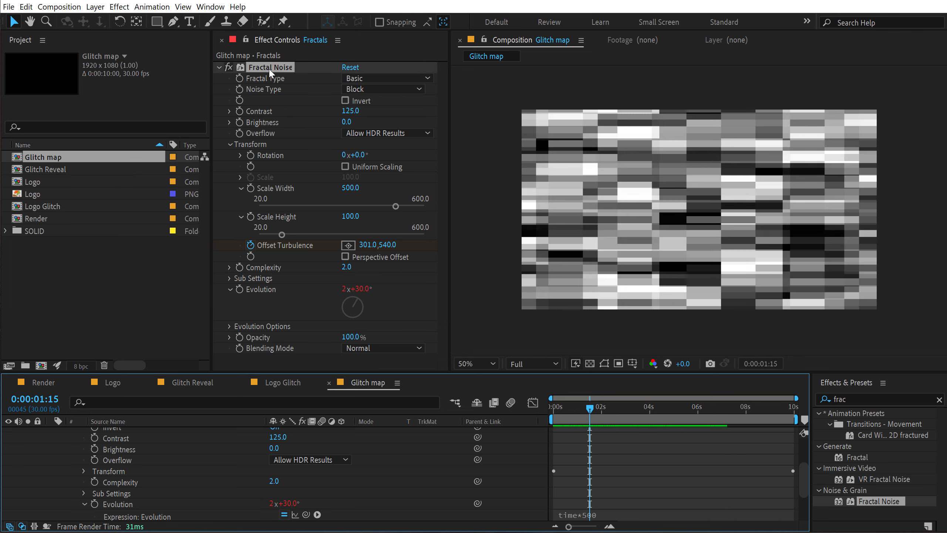
{"action": "key", "text": "ctrl+d"}
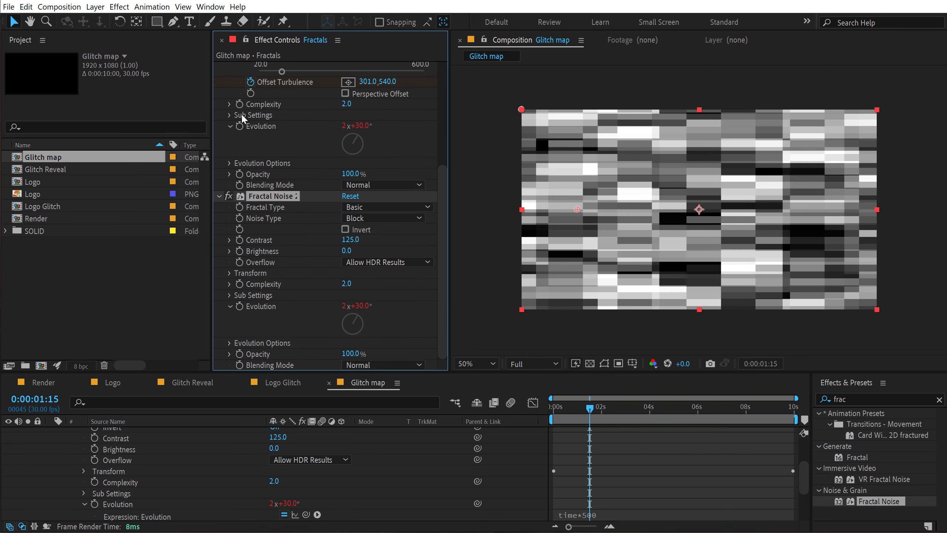
{"action": "scroll", "coordinate": [241, 113], "scroll_direction": "up", "scroll_amount": 5}
{"action": "left_click", "coordinate": [219, 68]}
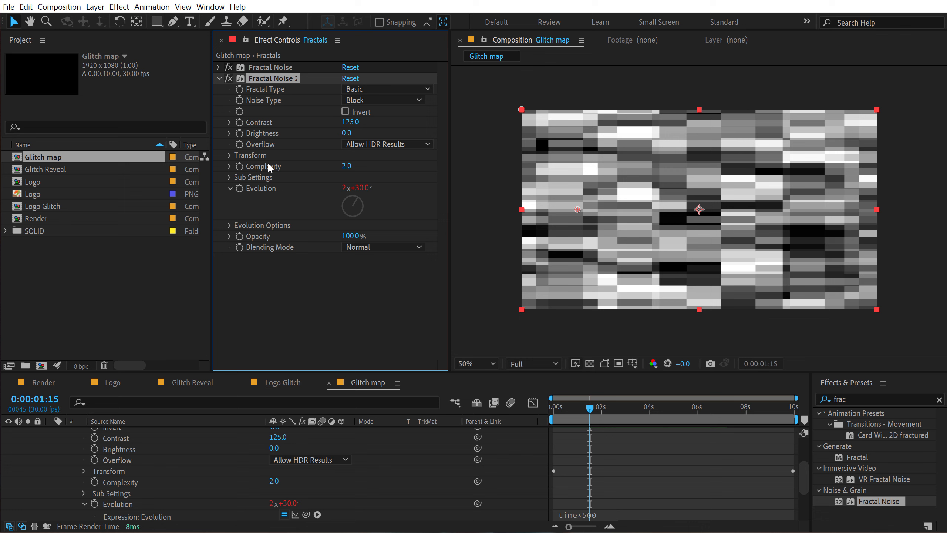
{"action": "left_click", "coordinate": [351, 122]}
{"action": "type", "text": "280"}
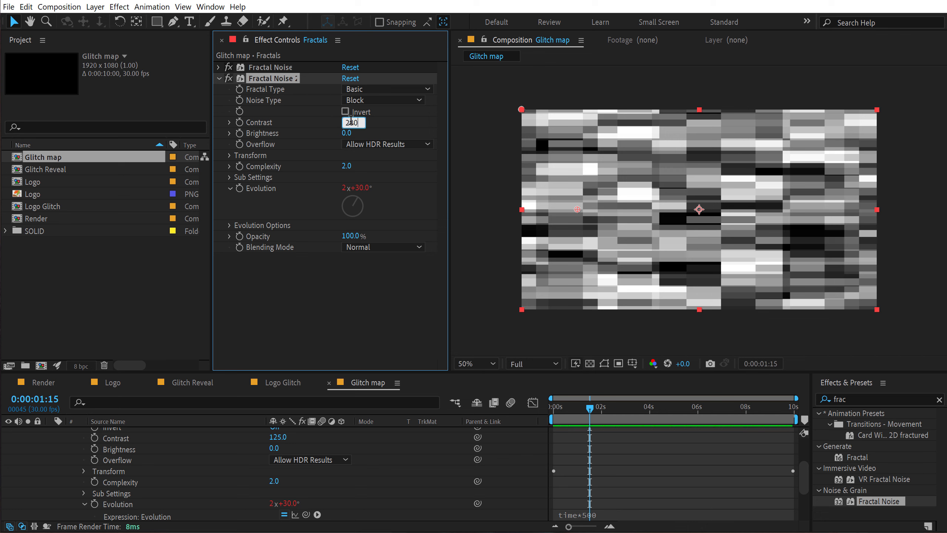
{"action": "key", "text": "Return"}
- In the second Fractal Noise's transform settings, set Scale Width to 180 and Scale Height to 20
{"action": "left_click", "coordinate": [229, 155]}
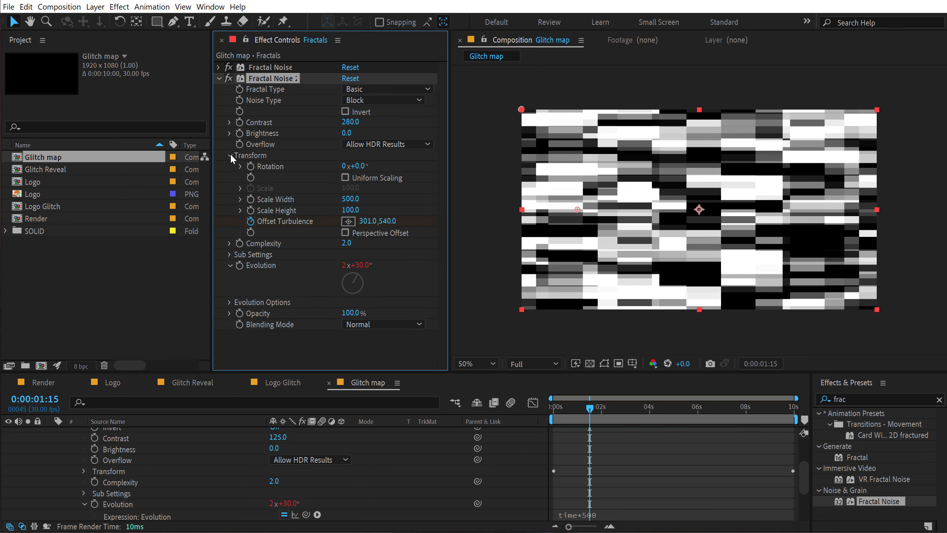
{"action": "left_click", "coordinate": [351, 200]}
{"action": "type", "text": "10"}
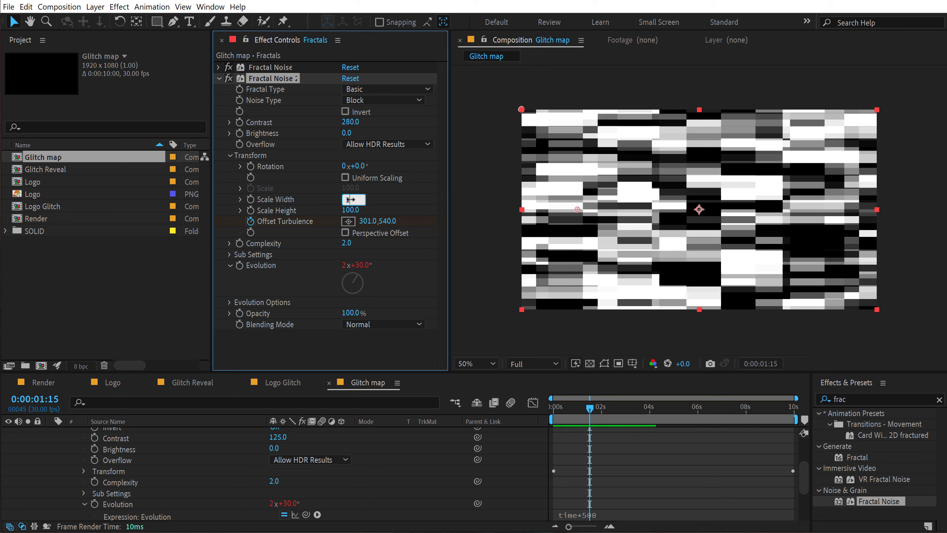
{"action": "type", "text": "0"}
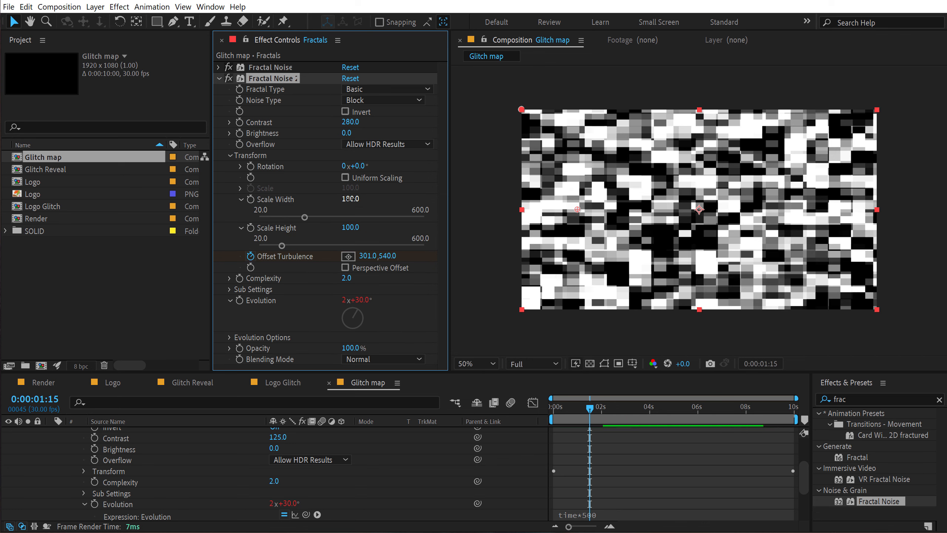
{"action": "left_click_drag", "start_coordinate": [305, 217], "coordinate": [305, 218]}
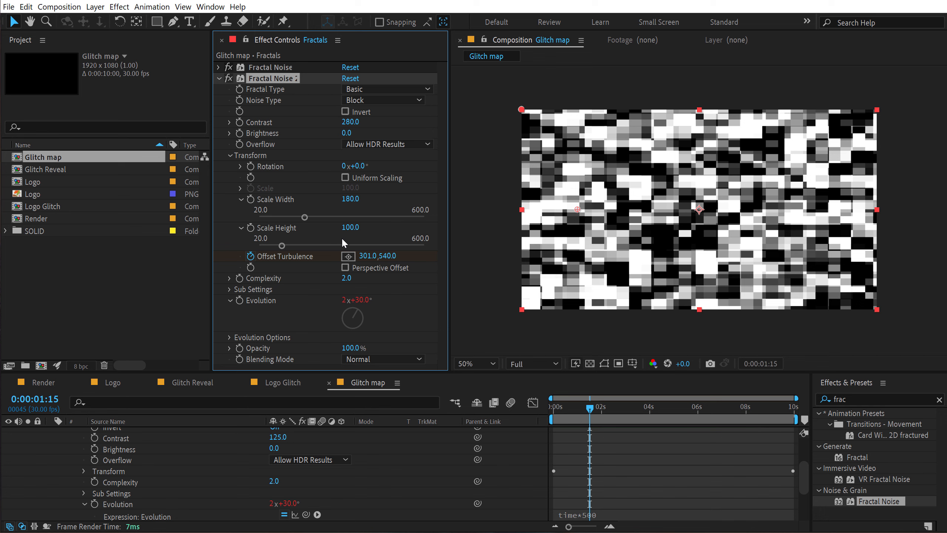
{"action": "left_click", "coordinate": [352, 228]}
{"action": "type", "text": "20"}
{"action": "key", "text": "Return"}
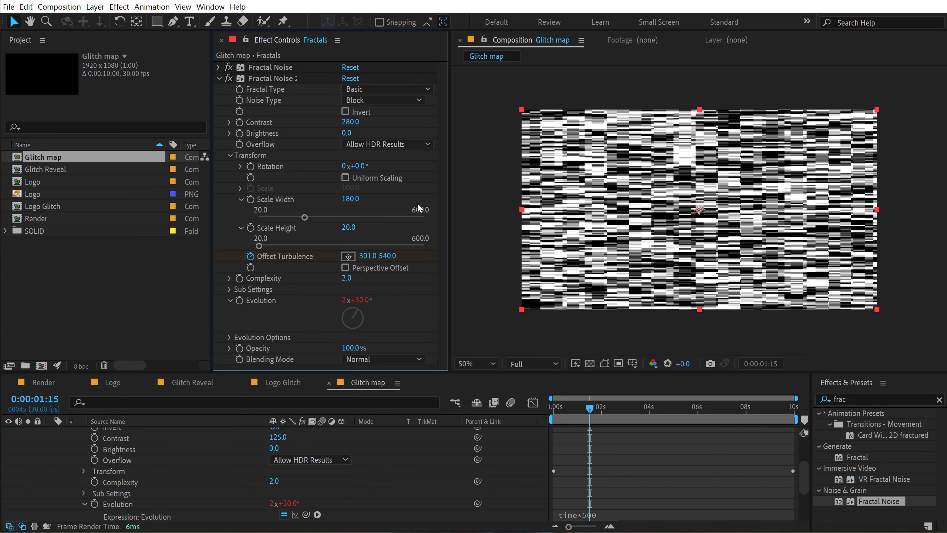
- Blend the second Fractal Noise over the first with Multiply and scrub through the combined noise animation
{"action": "left_click", "coordinate": [366, 359]}
{"action": "left_click", "coordinate": [371, 186]}
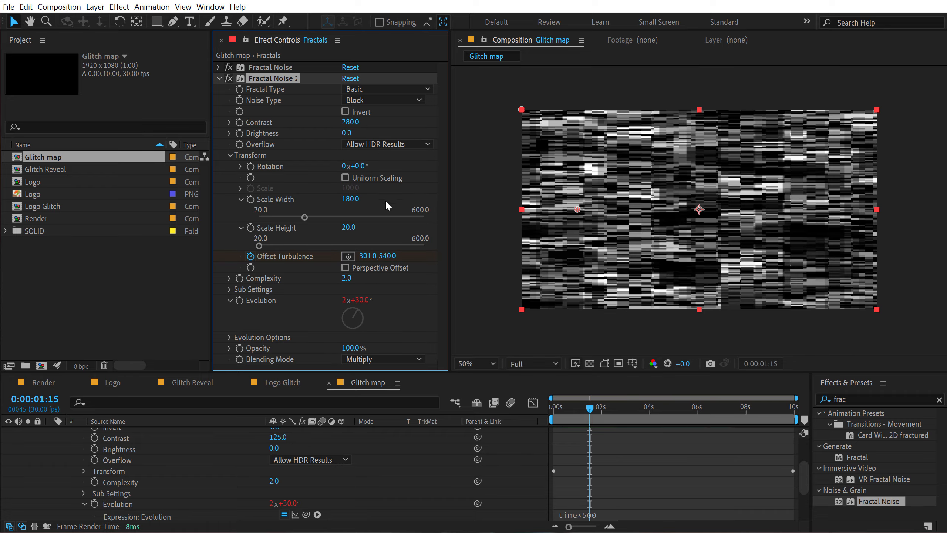
{"action": "left_click_drag", "start_coordinate": [564, 408], "coordinate": [594, 406]}
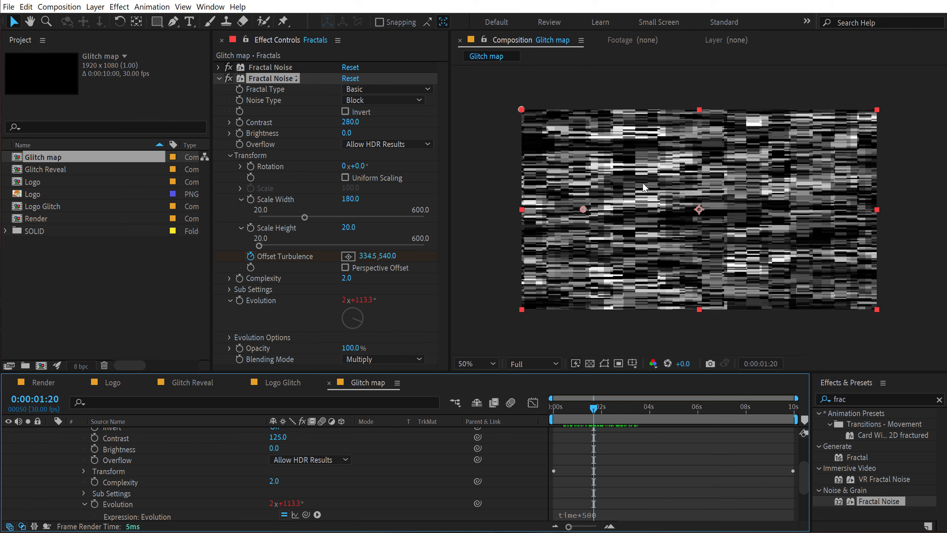
- Try an Offset Turbulence X of 5000 at 0:00:09:29 on the second Fractal Noise and check the motion
{"action": "left_click_drag", "start_coordinate": [738, 403], "coordinate": [810, 409]}
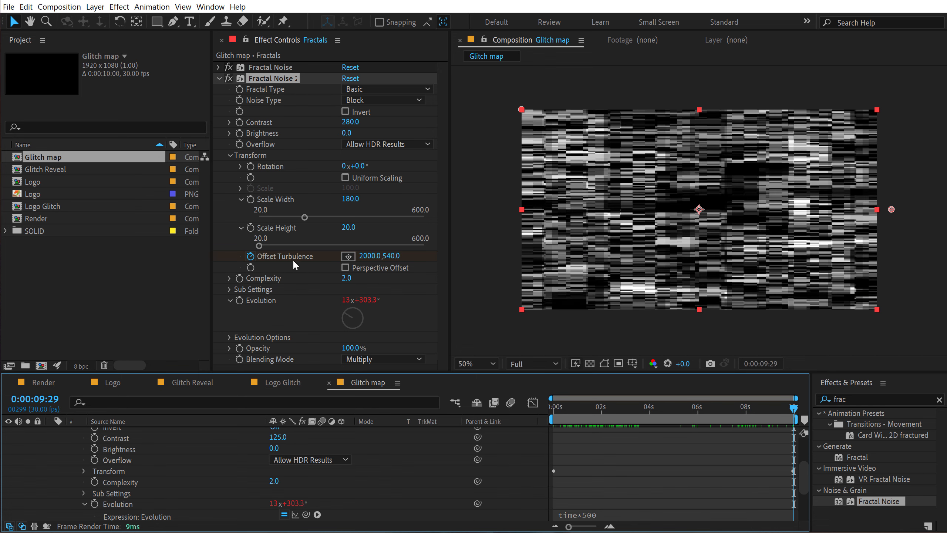
{"action": "left_click", "coordinate": [368, 257]}
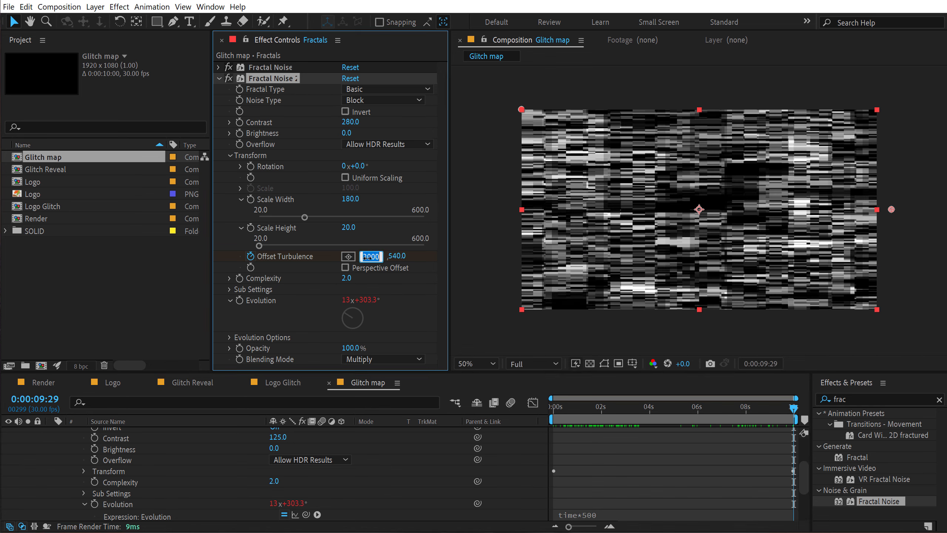
{"action": "type", "text": "5000"}
{"action": "key", "text": "Return"}
{"action": "left_click_drag", "start_coordinate": [555, 405], "coordinate": [575, 410]}
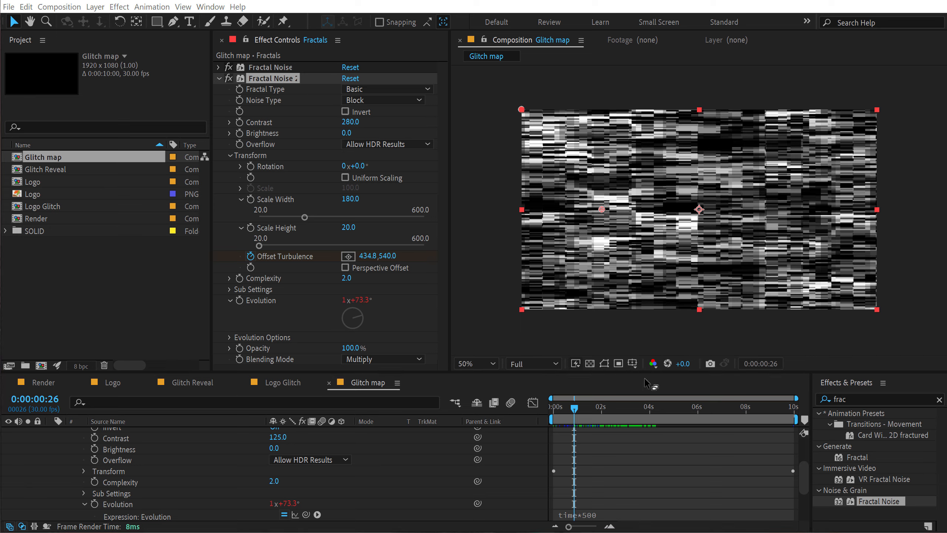
{"action": "left_click", "coordinate": [552, 406]}
- Set the second Fractal Noise's Offset Turbulence X to 7000 at 0:00:09:29 and preview the motion from the start
{"action": "left_click_drag", "start_coordinate": [551, 405], "coordinate": [822, 416]}
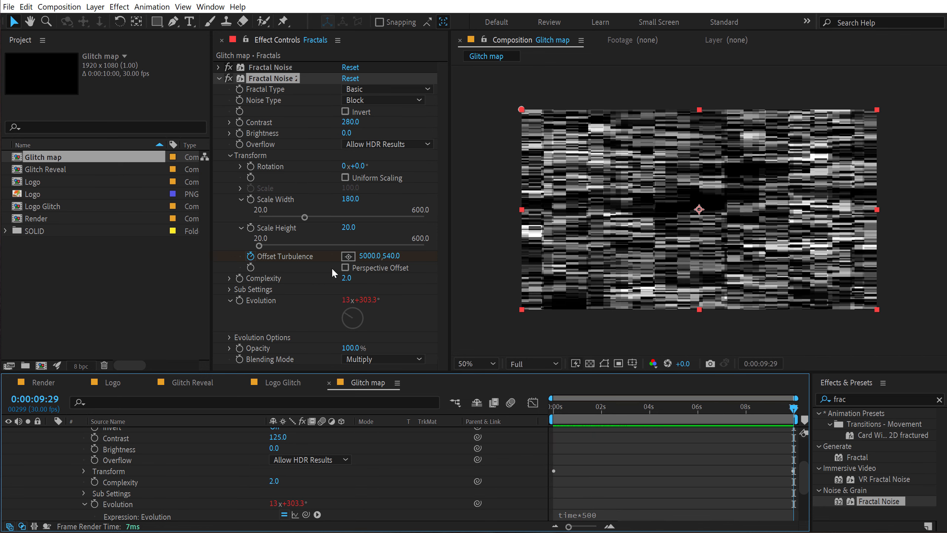
{"action": "left_click_drag", "start_coordinate": [361, 256], "coordinate": [366, 262]}
{"action": "left_click", "coordinate": [365, 257]}
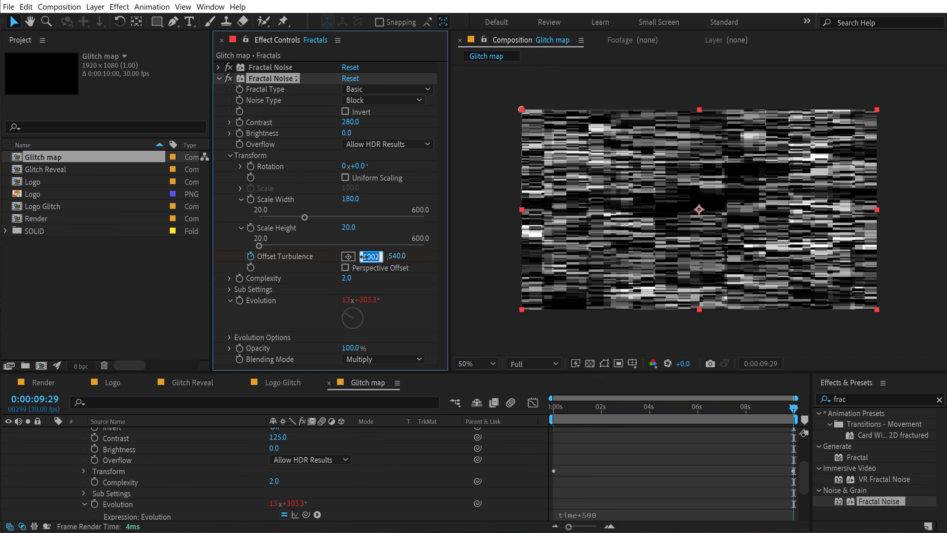
{"action": "type", "text": "7000"}
{"action": "key", "text": "Return"}
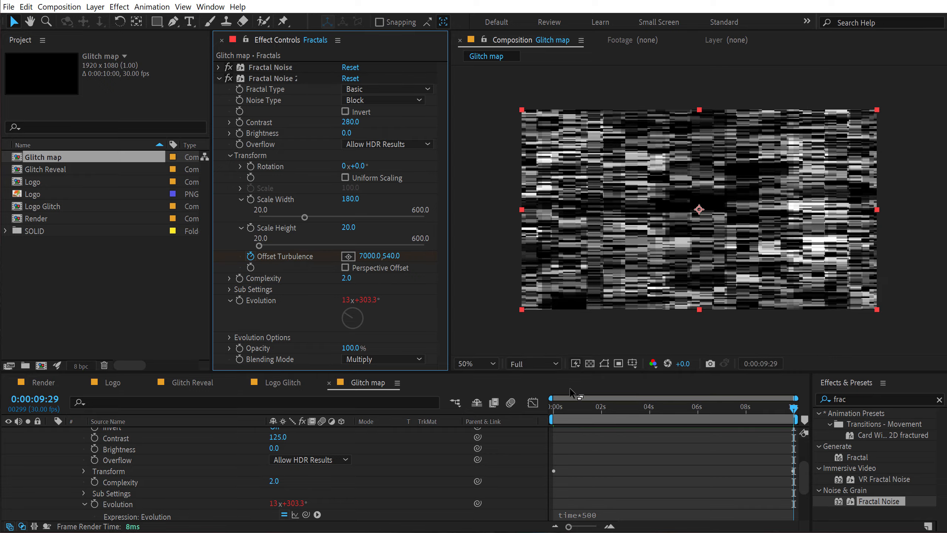
{"action": "left_click", "coordinate": [555, 407]}
{"action": "key", "text": "Home"}
{"action": "key", "text": "space"}
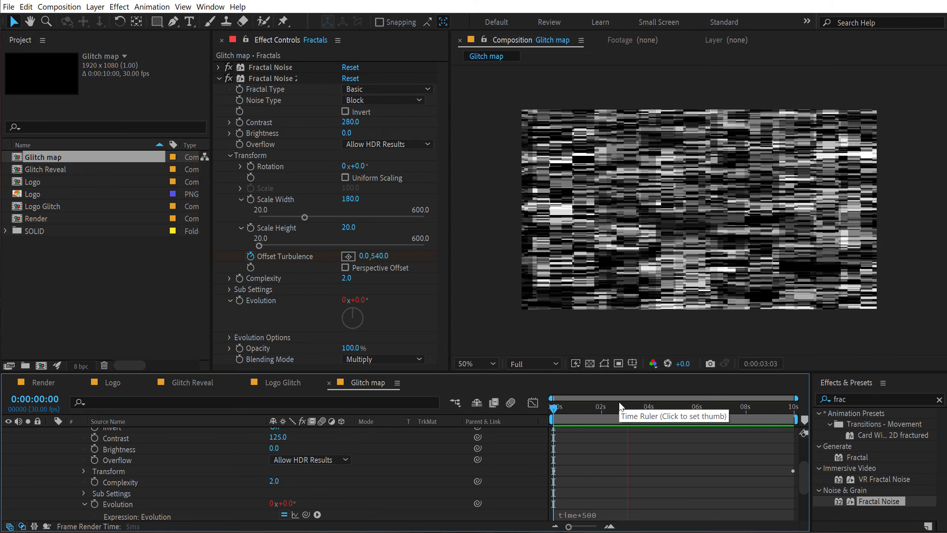
{"action": "left_click", "coordinate": [647, 407]}
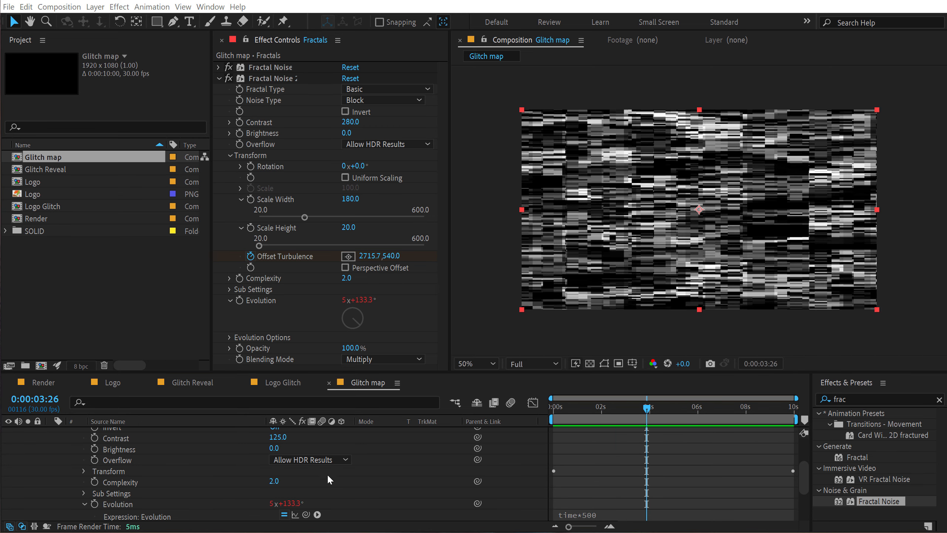
- Collapse the Fractals layer's properties and add an adjustment layer named Ex above it
{"action": "scroll", "coordinate": [85, 467], "scroll_direction": "up", "scroll_amount": 3}
{"action": "left_click", "coordinate": [51, 432]}
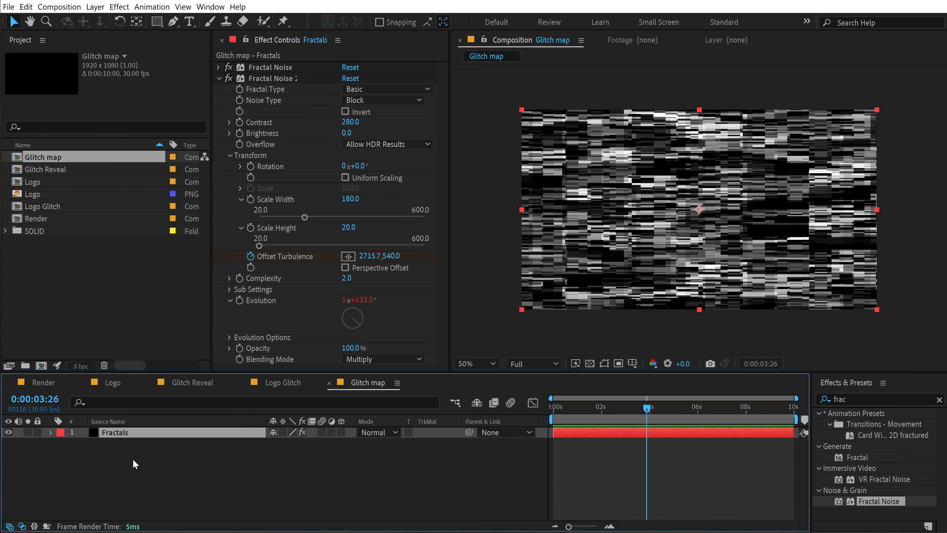
{"action": "right_click", "coordinate": [160, 464]}
{"action": "mouse_move", "coordinate": [244, 349]}
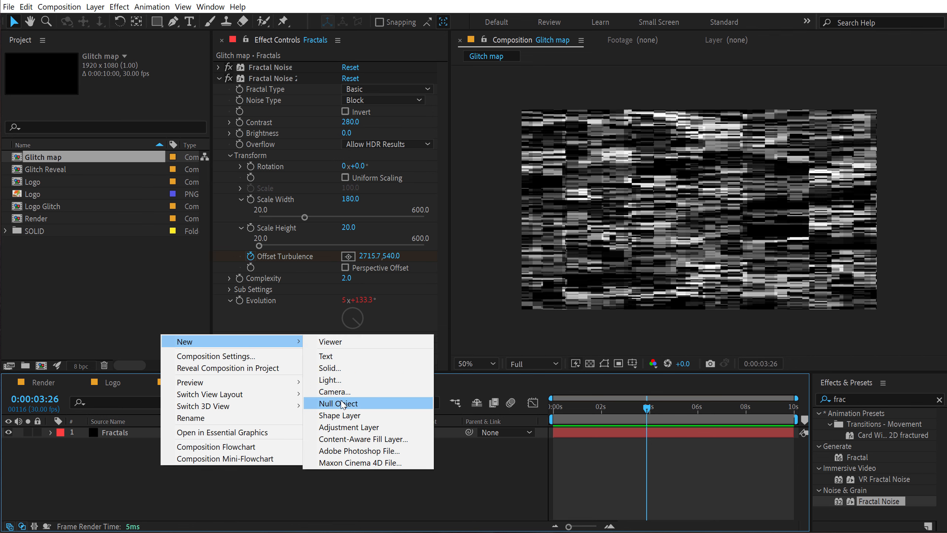
{"action": "left_click", "coordinate": [341, 422]}
{"action": "key", "text": "Return"}
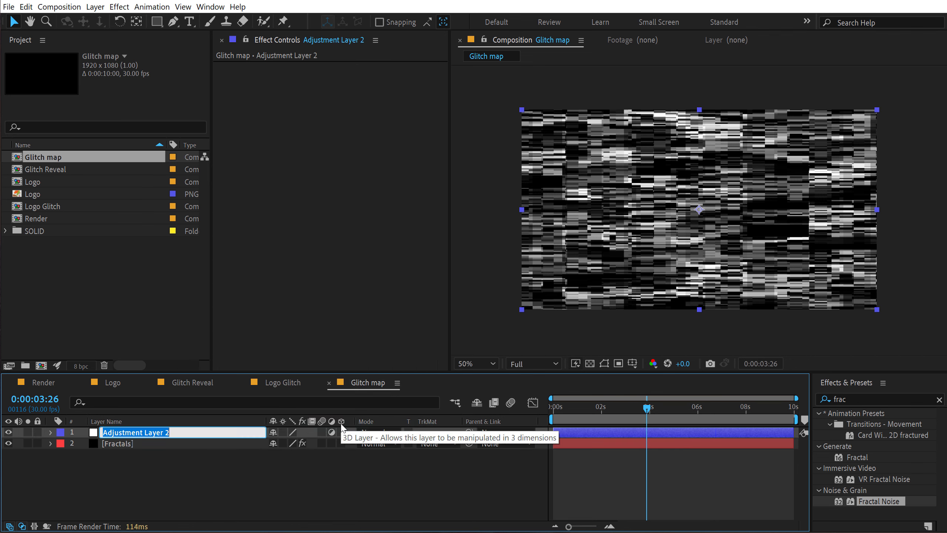
{"action": "type", "text": "Ex"}
{"action": "key", "text": "Return"}
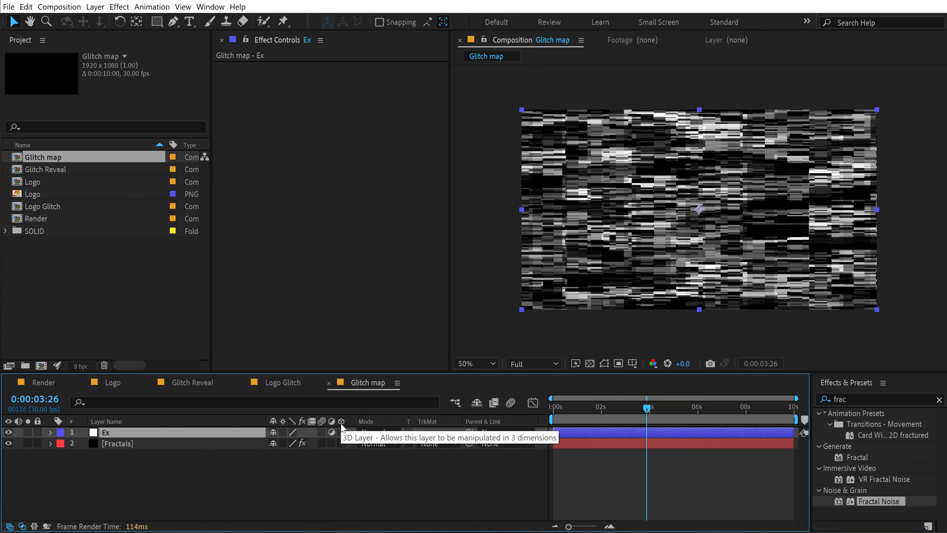
- Find the Exposure color correction effect and apply it to the Ex adjustment layer
{"action": "left_click", "coordinate": [892, 398]}
{"action": "type", "text": "expos"}
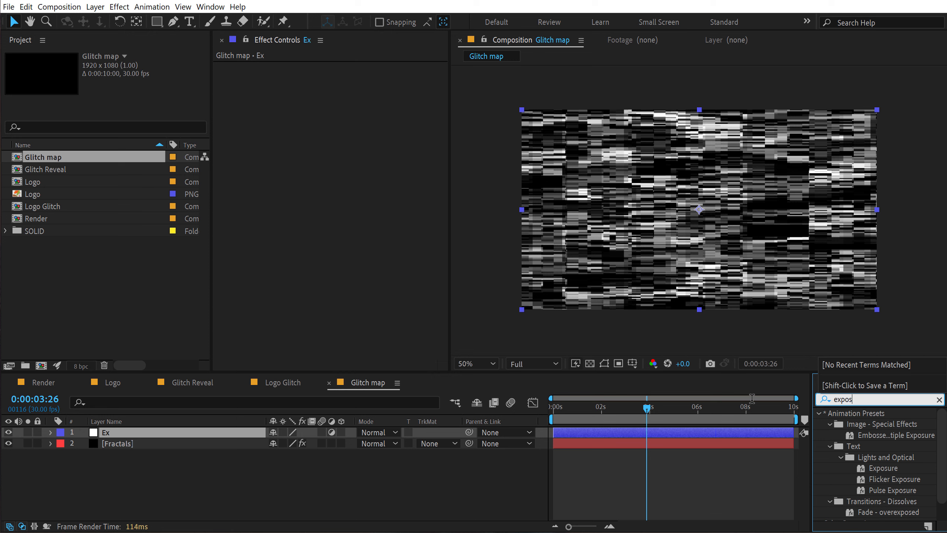
{"action": "type", "text": "u"}
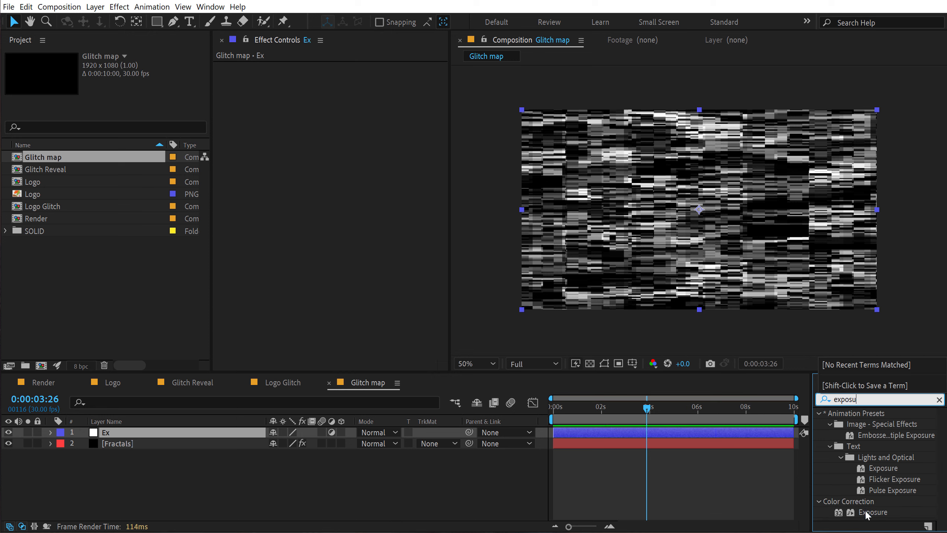
{"action": "double_click", "coordinate": [866, 514]}
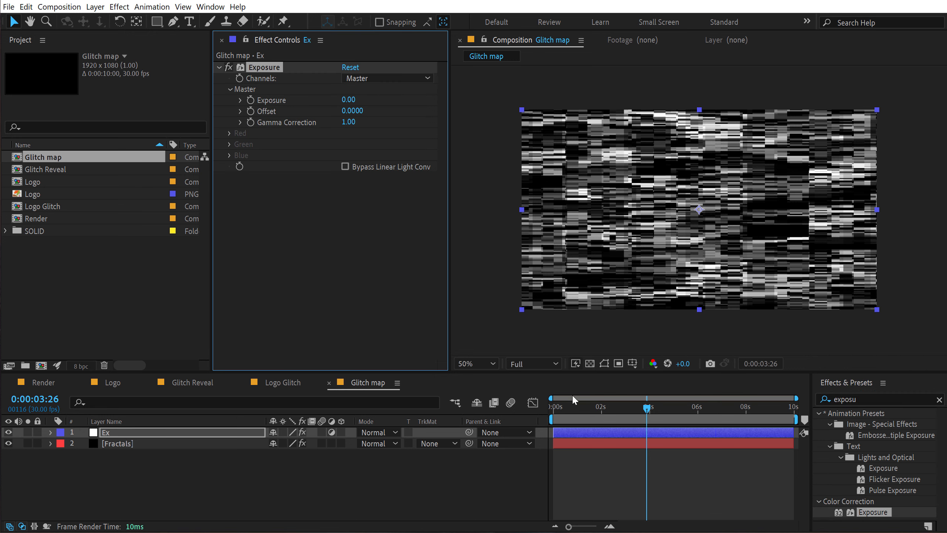
- Keyframe the Ex layer's master Exposure at 0.00 at 0:00:01:00 and at -50 at 0:00:00:00
{"action": "left_click", "coordinate": [577, 412]}
{"action": "scroll", "coordinate": [622, 496], "scroll_direction": "up", "scroll_amount": 3}
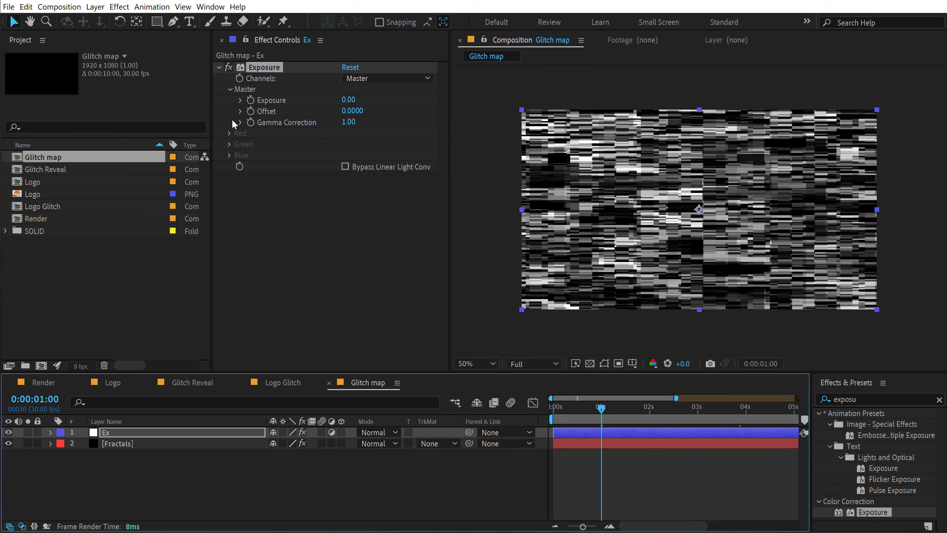
{"action": "left_click", "coordinate": [248, 99]}
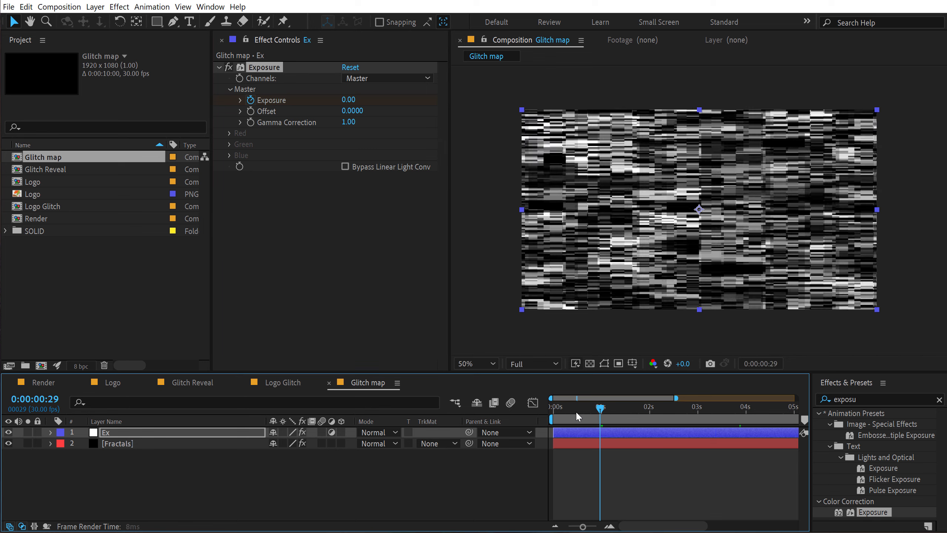
{"action": "key", "text": "Home"}
{"action": "left_click", "coordinate": [350, 100]}
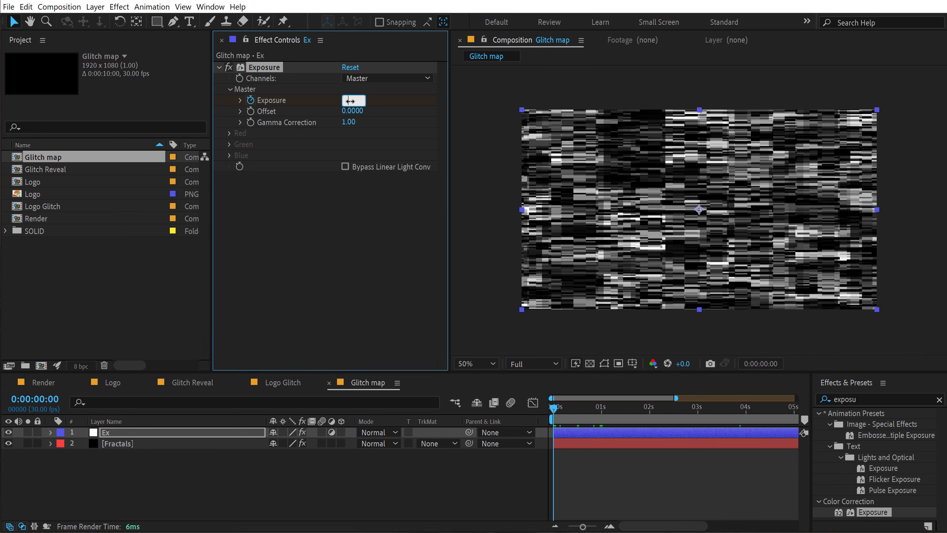
{"action": "key", "text": "Return"}
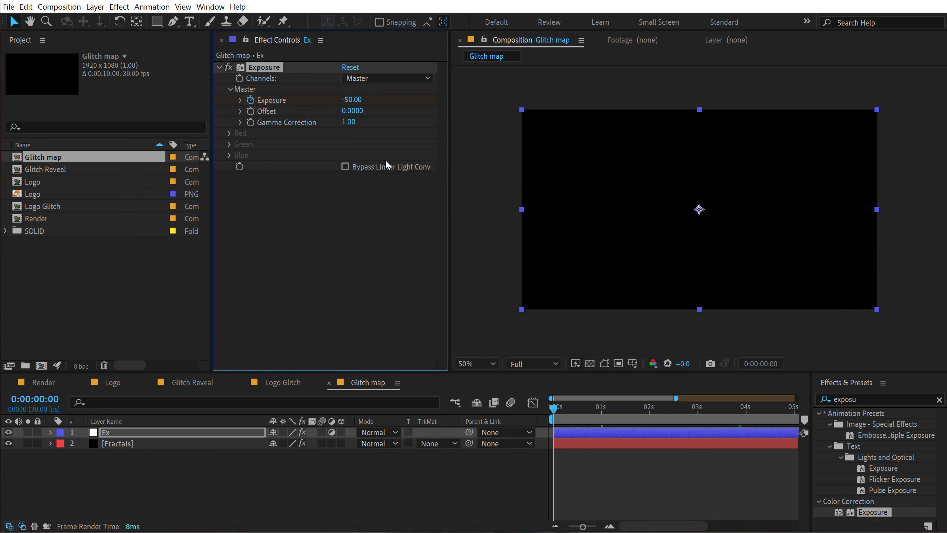
- Repeat the -50 Exposure keyframe at 0:00:02:00, apply Easy Ease to all three keyframes, and scrub through the fade
{"action": "key", "text": "u"}
{"action": "left_click", "coordinate": [649, 409]}
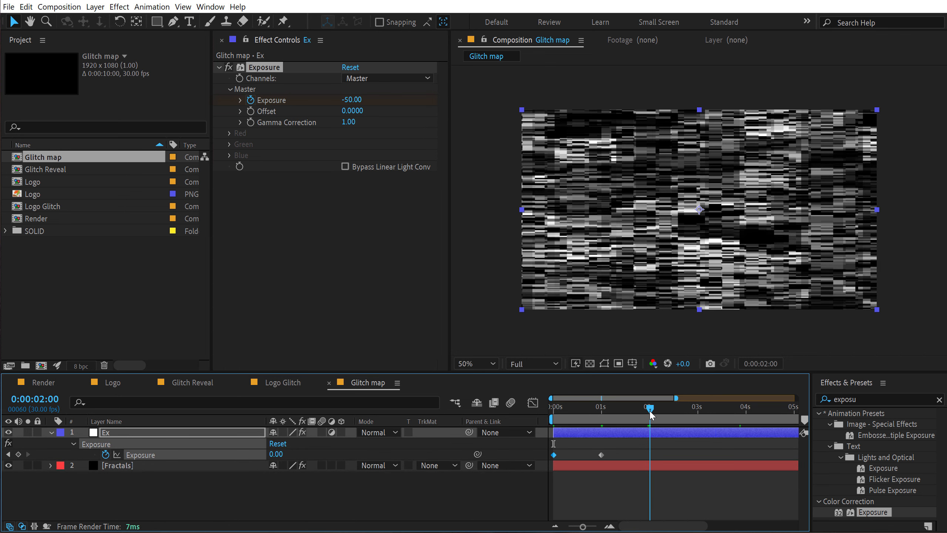
{"action": "key", "text": "ctrl+v"}
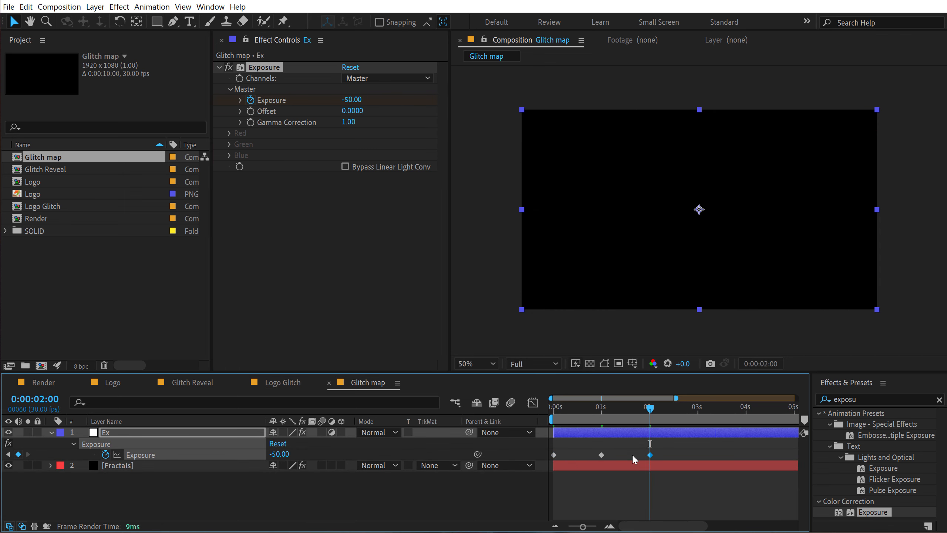
{"action": "key", "text": "F9"}
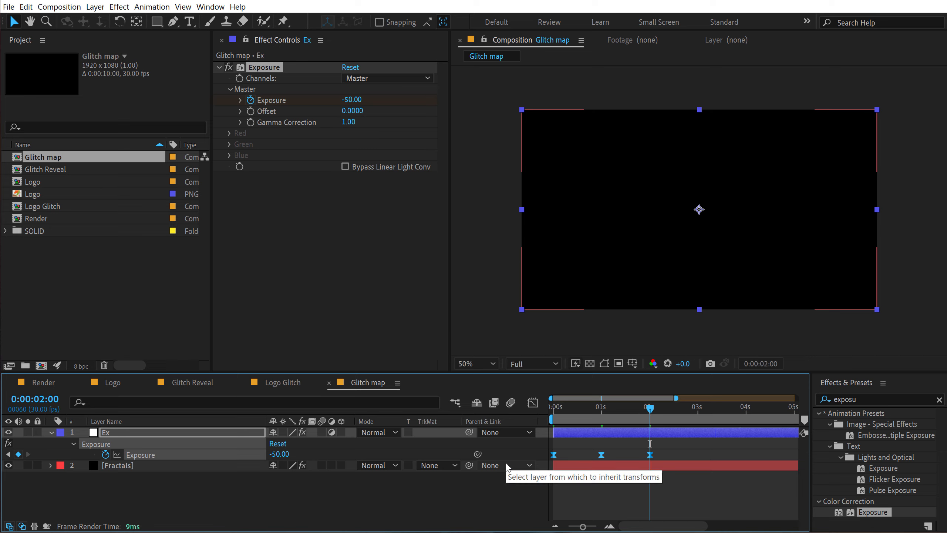
{"action": "left_click", "coordinate": [552, 409]}
{"action": "left_click_drag", "start_coordinate": [547, 410], "coordinate": [617, 416]}
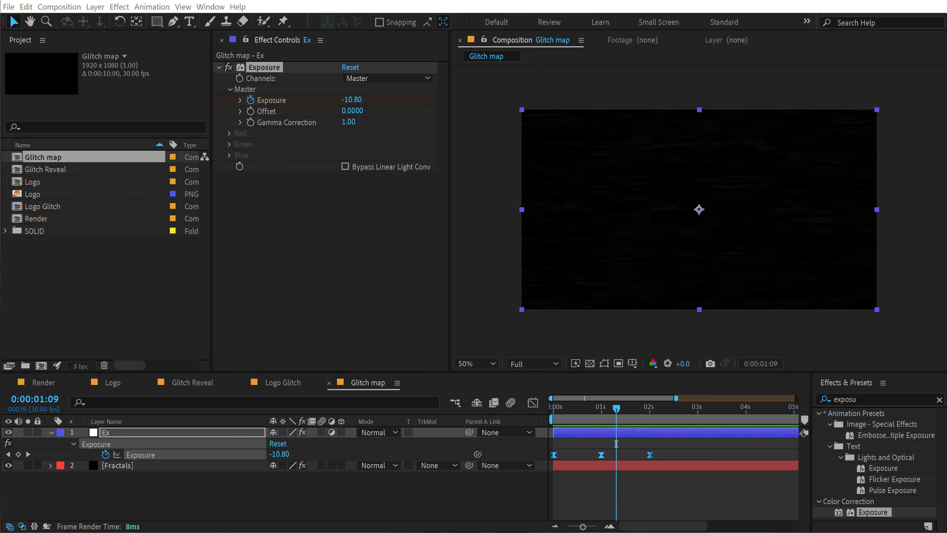
- Add a new adjustment layer named T at the top of the Glitch map composition
{"action": "right_click", "coordinate": [166, 485]}
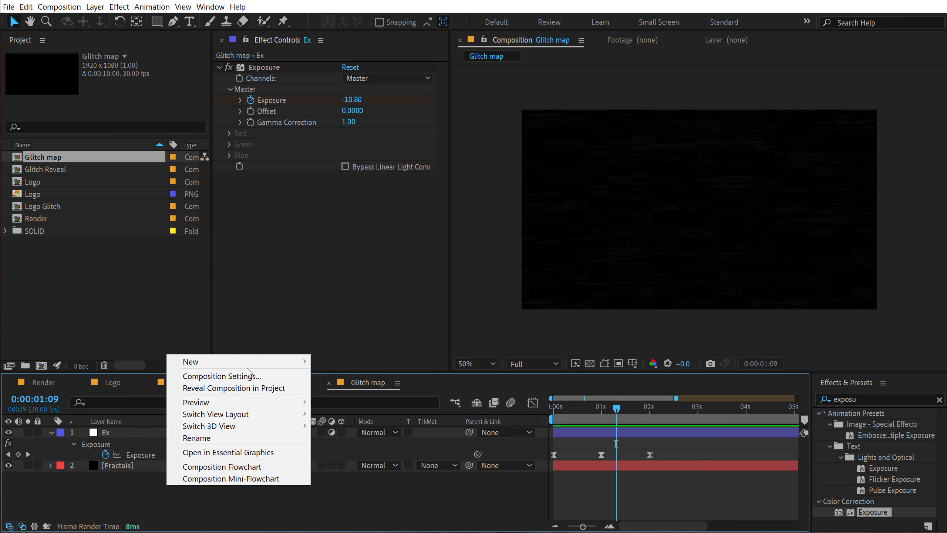
{"action": "mouse_move", "coordinate": [295, 361]}
{"action": "left_click", "coordinate": [353, 447]}
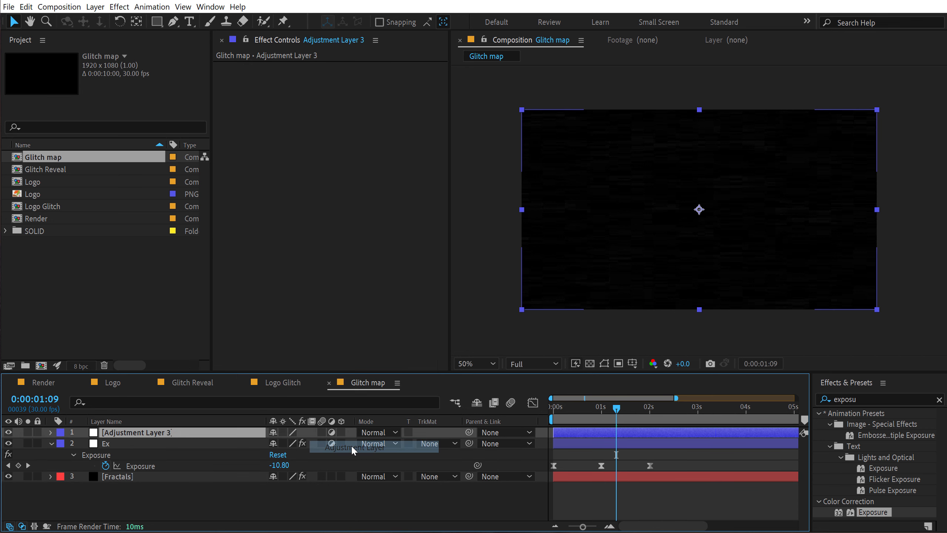
{"action": "key", "text": "Return"}
{"action": "type", "text": "T"}
{"action": "key", "text": "Return"}
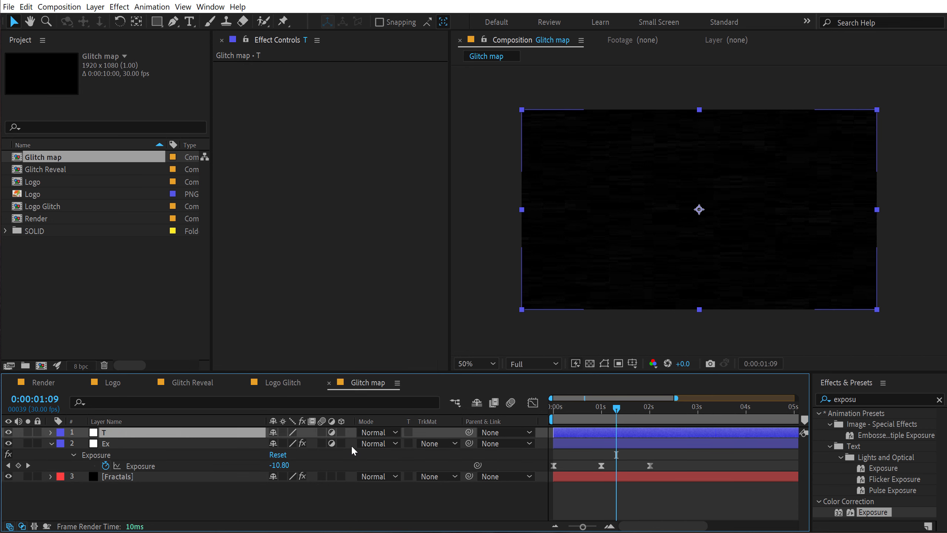
- Find the Transform distort effect by searching for "trans" and apply it to the T adjustment layer
{"action": "left_click", "coordinate": [874, 398]}
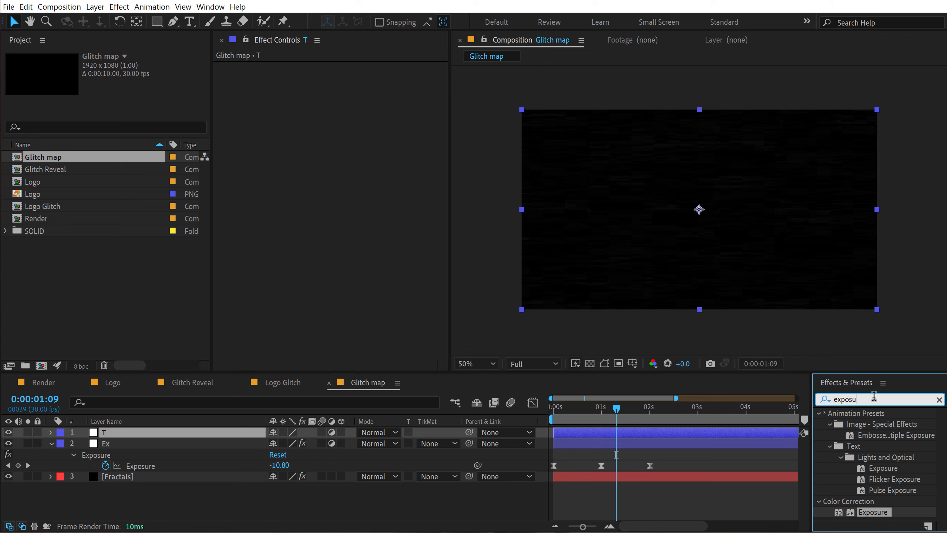
{"action": "double_click", "coordinate": [874, 397]}
{"action": "type", "text": "trans"}
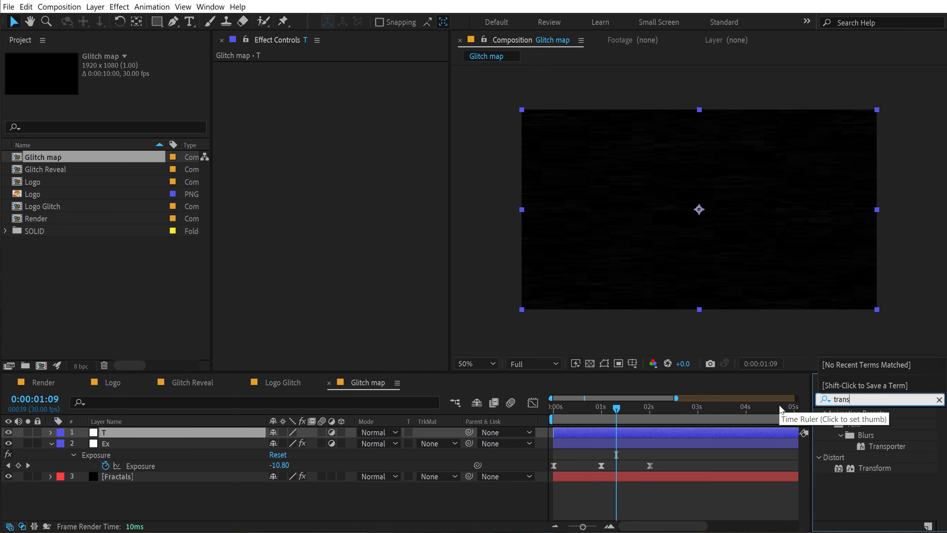
{"action": "double_click", "coordinate": [867, 469]}
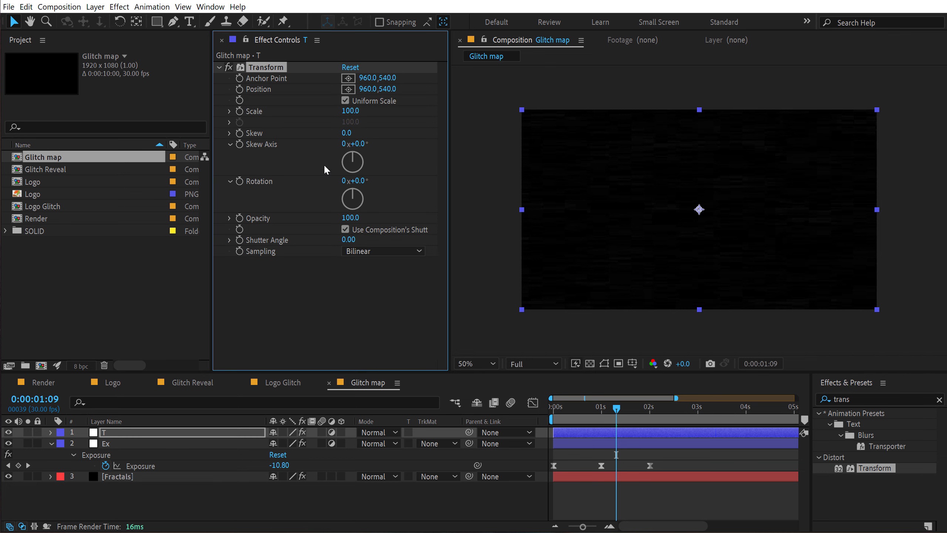
- Set the Transform effect's Rotation to -9° and its Scale to 170 so the rotated pattern fills the frame
{"action": "left_click", "coordinate": [358, 182]}
{"action": "key", "text": "Return"}
{"action": "left_click_drag", "start_coordinate": [574, 408], "coordinate": [604, 411]}
{"action": "left_click", "coordinate": [349, 111]}
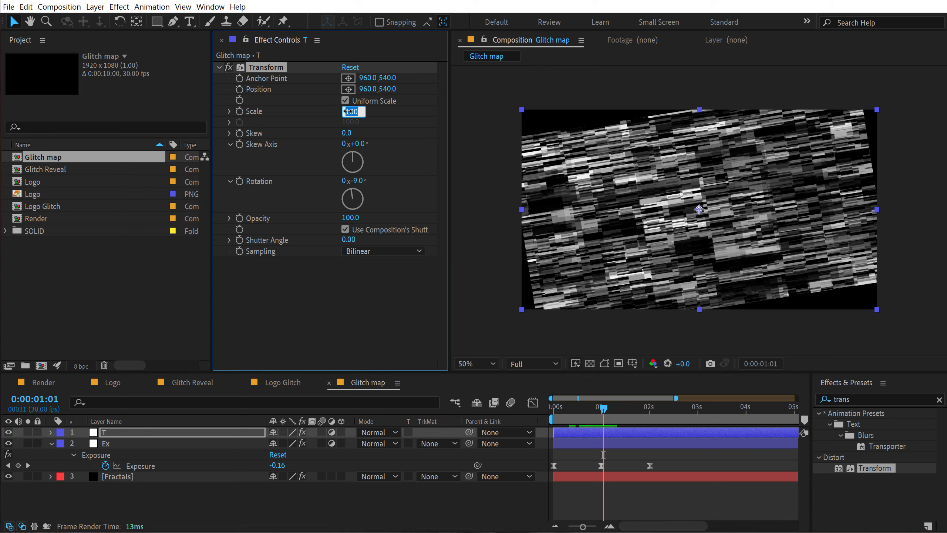
{"action": "type", "text": "170"}
{"action": "key", "text": "Return"}
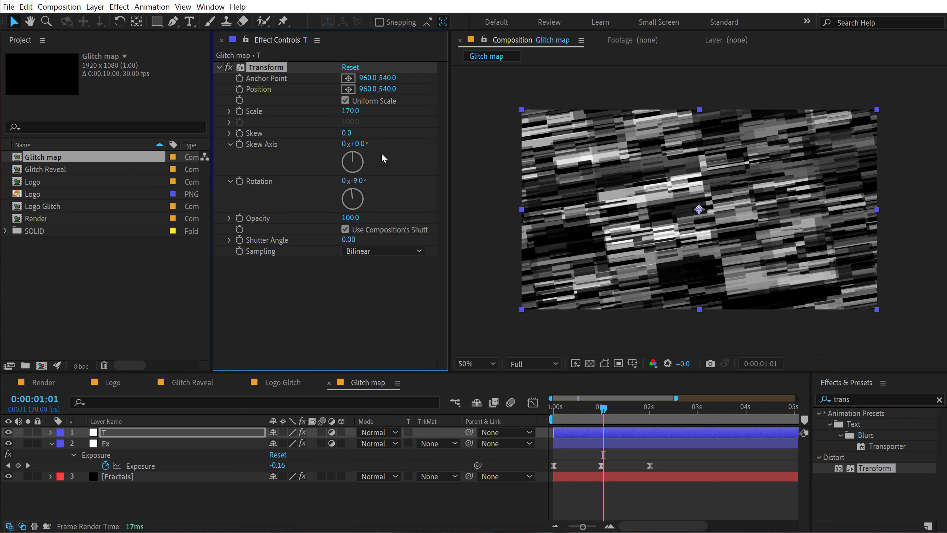
- Lower the preview resolution to Half and scrub through the rotated glitch animation
{"action": "left_click", "coordinate": [534, 364]}
{"action": "left_click", "coordinate": [530, 412]}
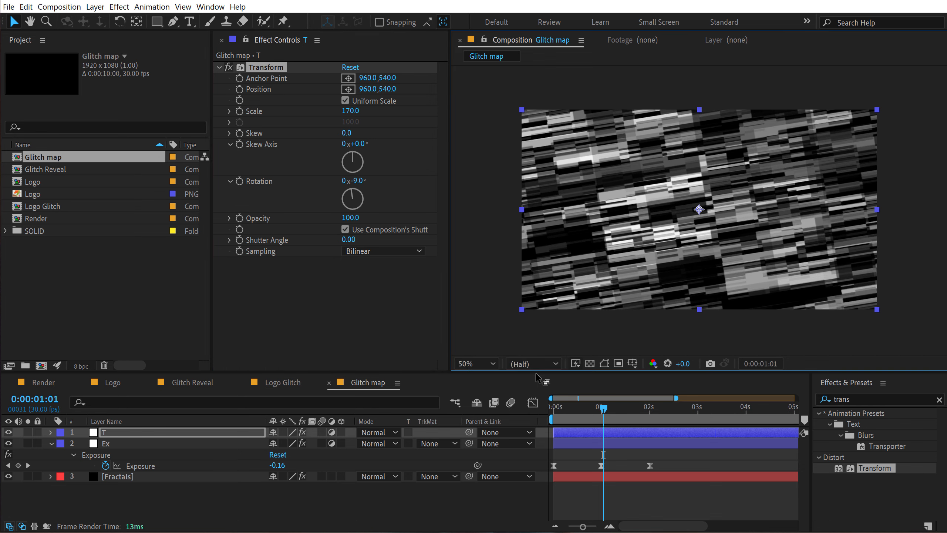
{"action": "left_click_drag", "start_coordinate": [554, 408], "coordinate": [640, 423]}
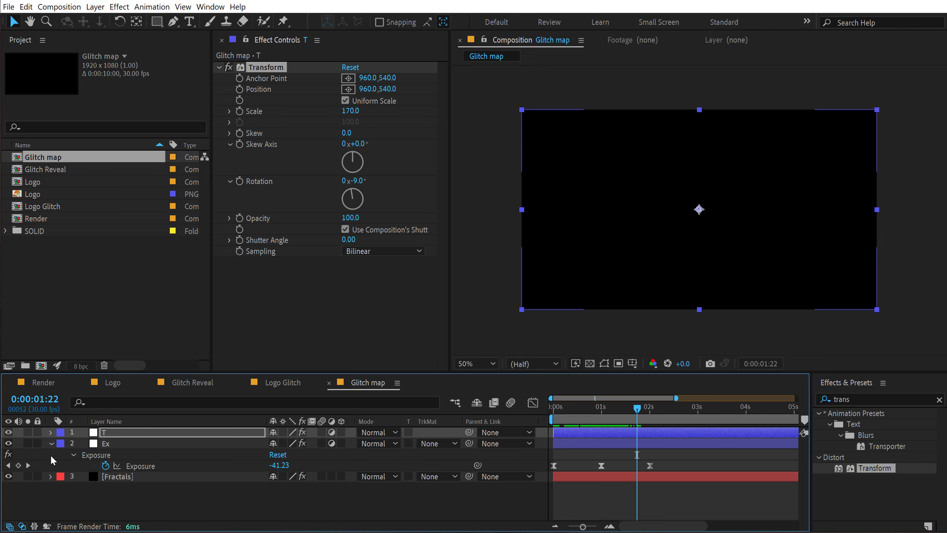
- Reveal the keyframed properties of all Glitch map layers, collapse all three layers again, and scrub to 0:00:01:03
{"action": "left_click", "coordinate": [51, 443]}
{"action": "key", "text": "ctrl+a"}
{"action": "key", "text": "u"}
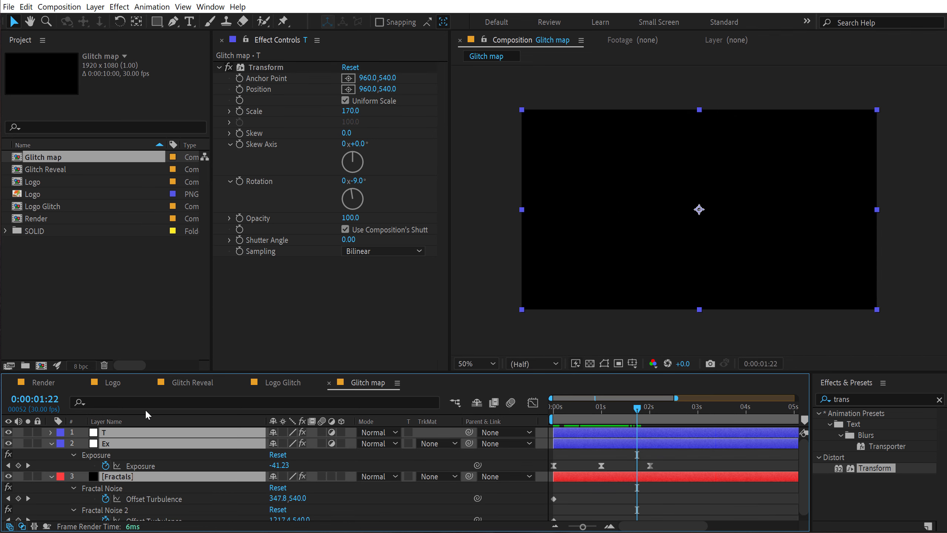
{"action": "left_click_drag", "start_coordinate": [161, 371], "coordinate": [164, 251]}
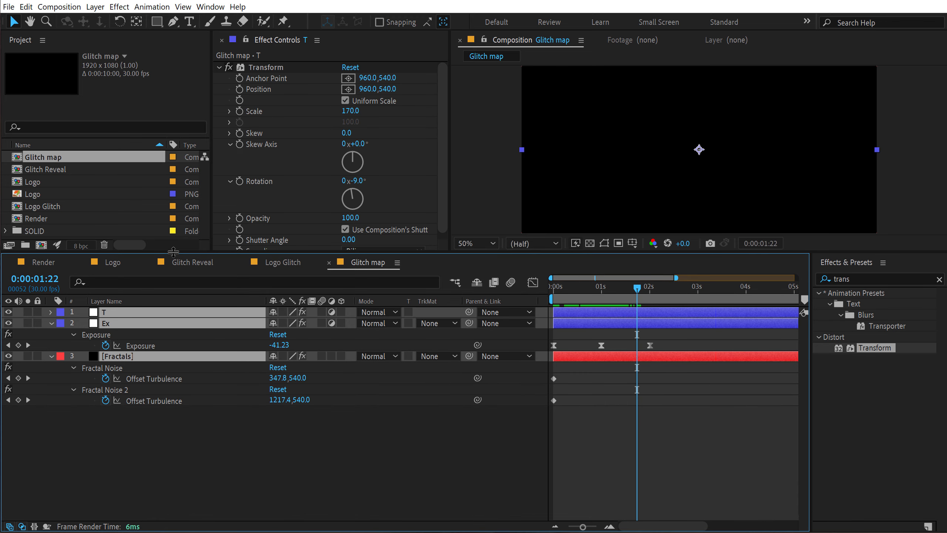
{"action": "left_click", "coordinate": [51, 323]}
{"action": "left_click_drag", "start_coordinate": [106, 252], "coordinate": [103, 333]}
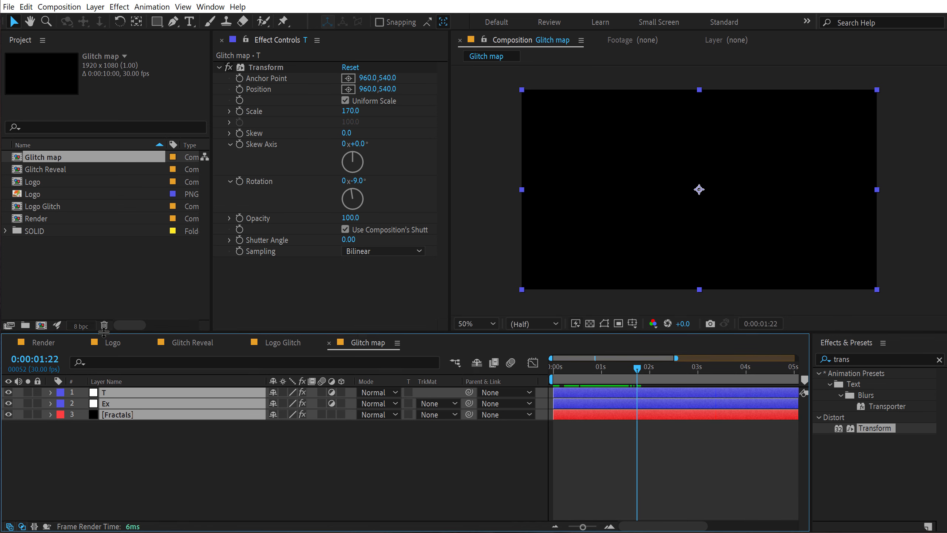
{"action": "left_click", "coordinate": [185, 262]}
{"action": "left_click", "coordinate": [303, 431]}
{"action": "left_click_drag", "start_coordinate": [579, 366], "coordinate": [607, 367]}
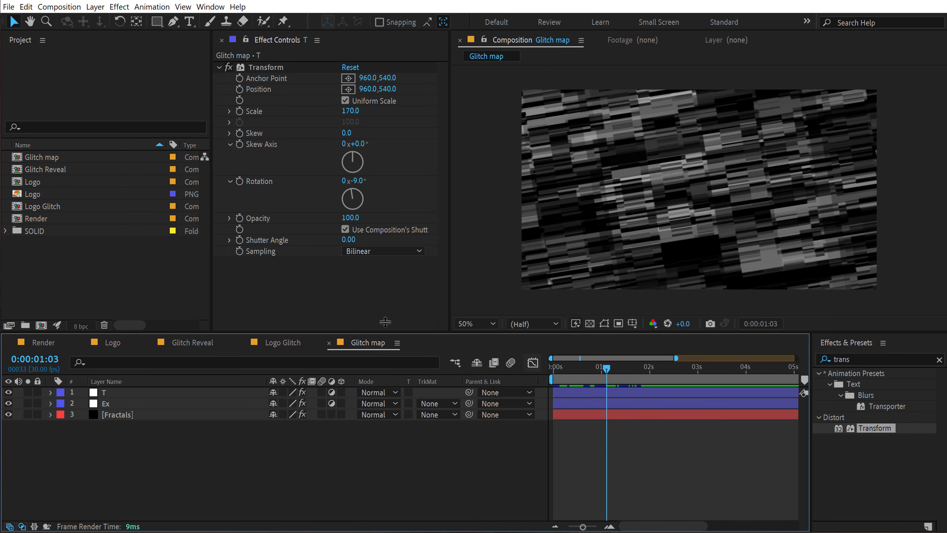
- Create a 1920 × 1080, 30 fps, ten-second composition named Glitch overlay
{"action": "left_click", "coordinate": [75, 277]}
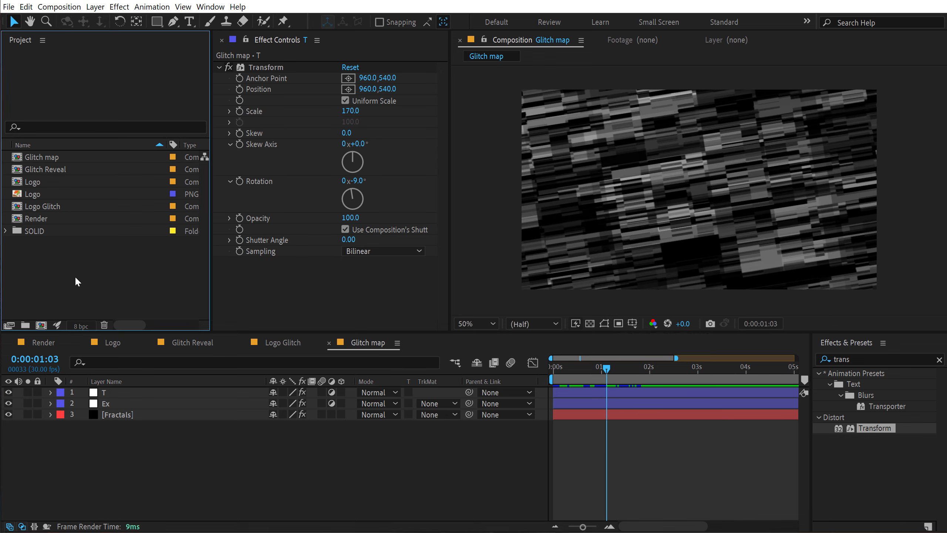
{"action": "left_click", "coordinate": [41, 325]}
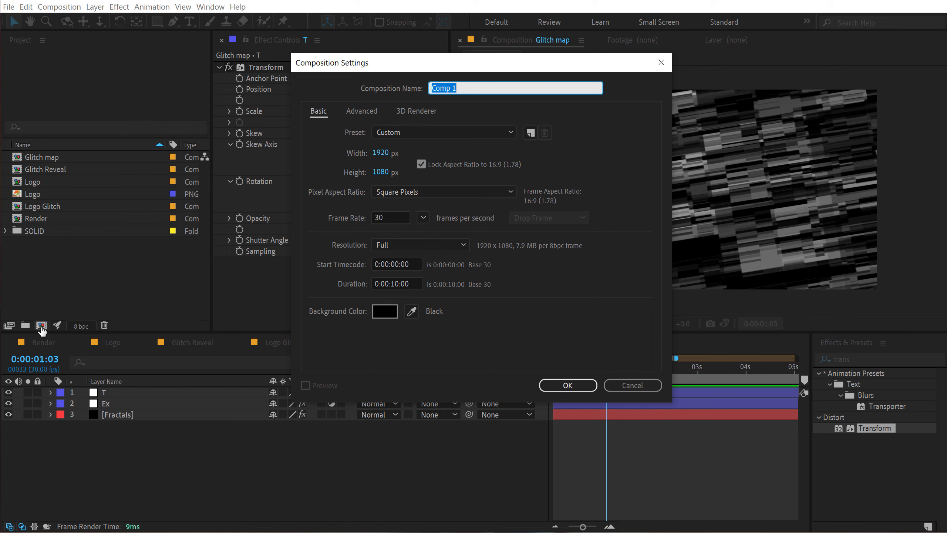
{"action": "type", "text": "Glitch overlay"}
{"action": "key", "text": "Return"}
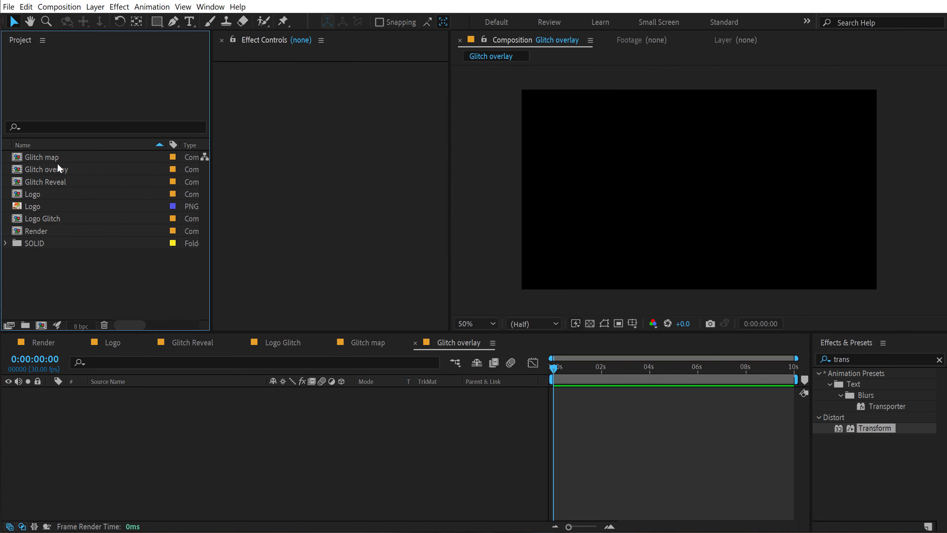
- Place Glitch map in the Glitch overlay composition and duplicate it, with the upper copy starting slightly later in time
{"action": "left_click_drag", "start_coordinate": [56, 159], "coordinate": [114, 439]}
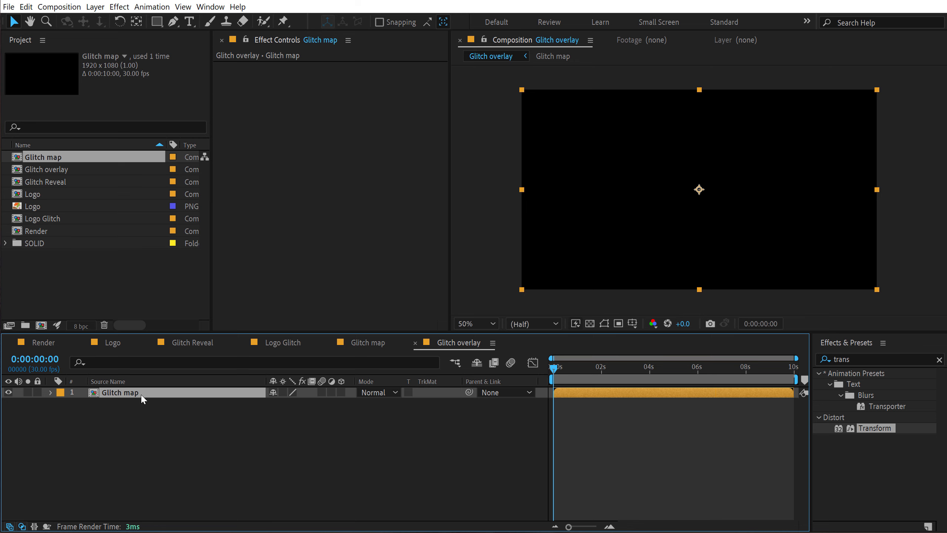
{"action": "key", "text": "ctrl+d"}
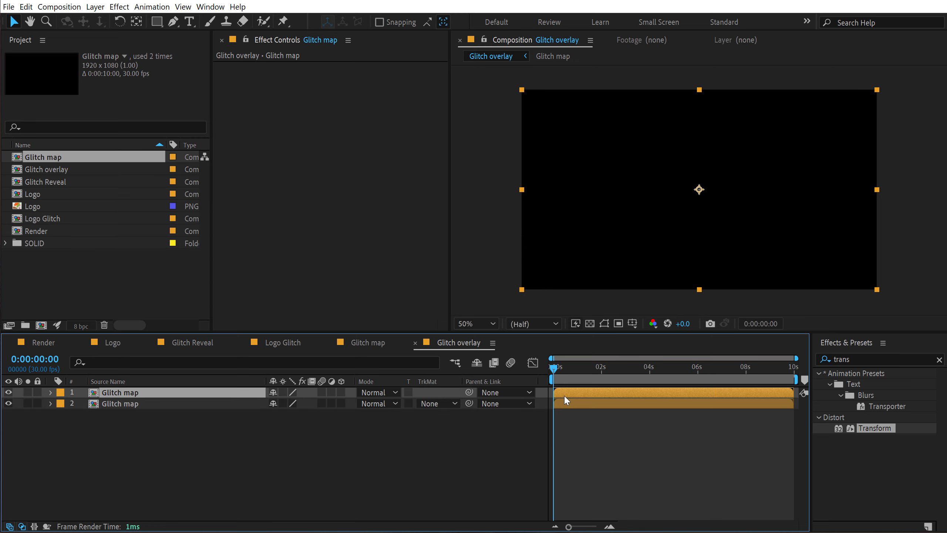
{"action": "left_click_drag", "start_coordinate": [565, 394], "coordinate": [574, 397]}
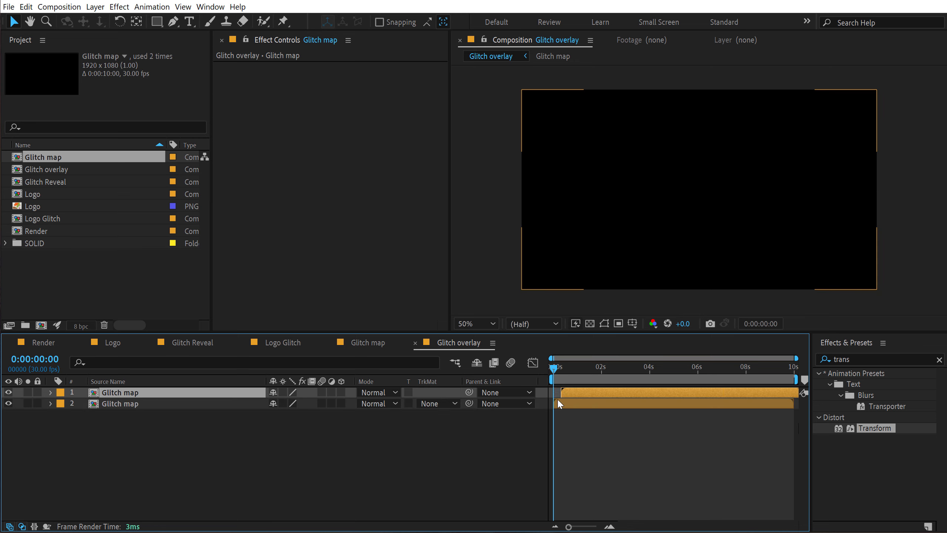
- Set the lower Glitch map layer's track matte to Luma Matte "Glitch map"
{"action": "left_click", "coordinate": [557, 402]}
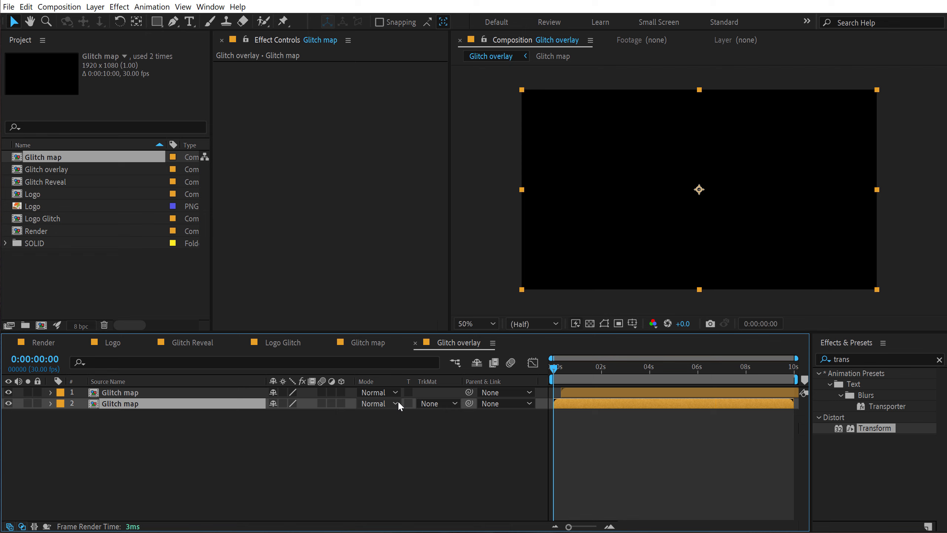
{"action": "left_click", "coordinate": [427, 403]}
{"action": "left_click", "coordinate": [448, 453]}
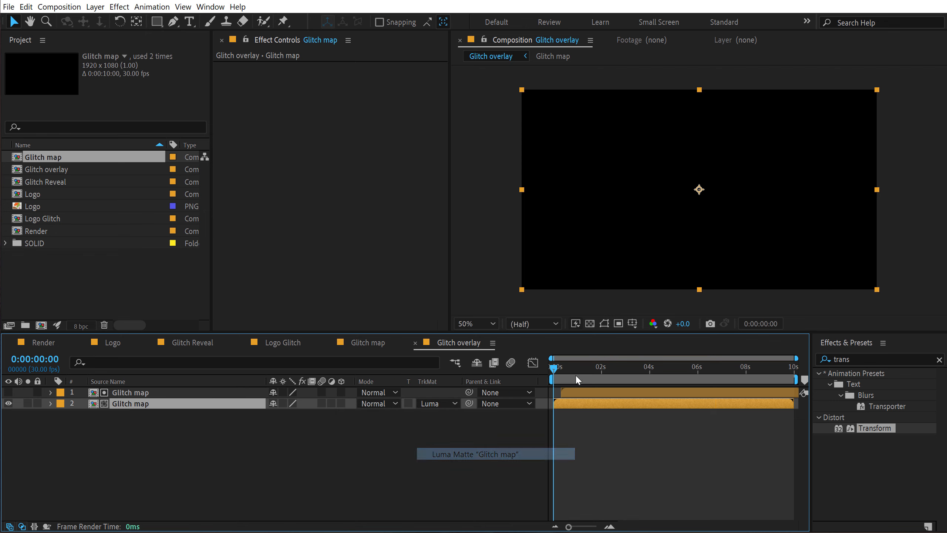
- Scrub through the matted glitch and shift the upper Glitch map layer's start slightly earlier
{"action": "mouse_move", "coordinate": [572, 367]}
{"action": "left_mouse_down"}
{"action": "mouse_move", "coordinate": [590, 378]}
{"action": "mouse_move", "coordinate": [581, 377]}
{"action": "left_mouse_up"}
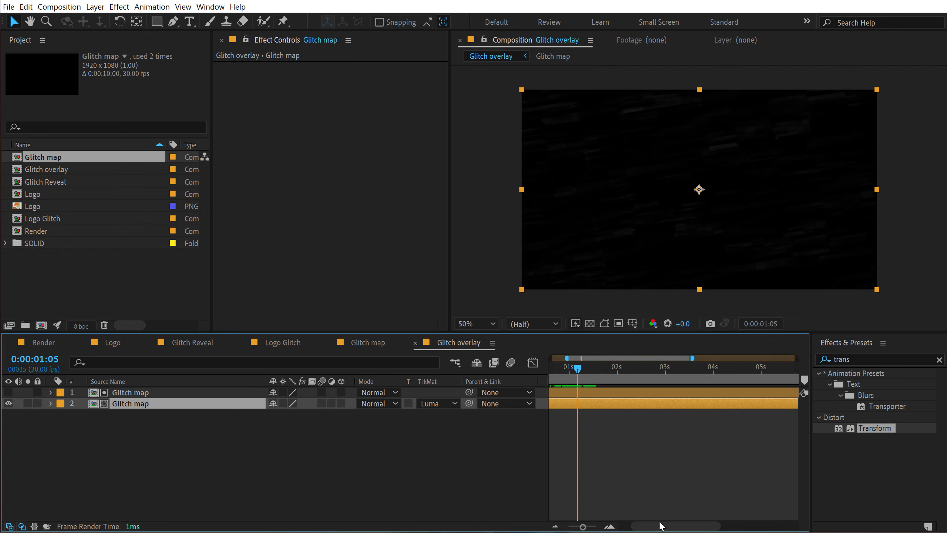
{"action": "left_click_drag", "start_coordinate": [568, 526], "coordinate": [576, 527]}
{"action": "left_click", "coordinate": [567, 369]}
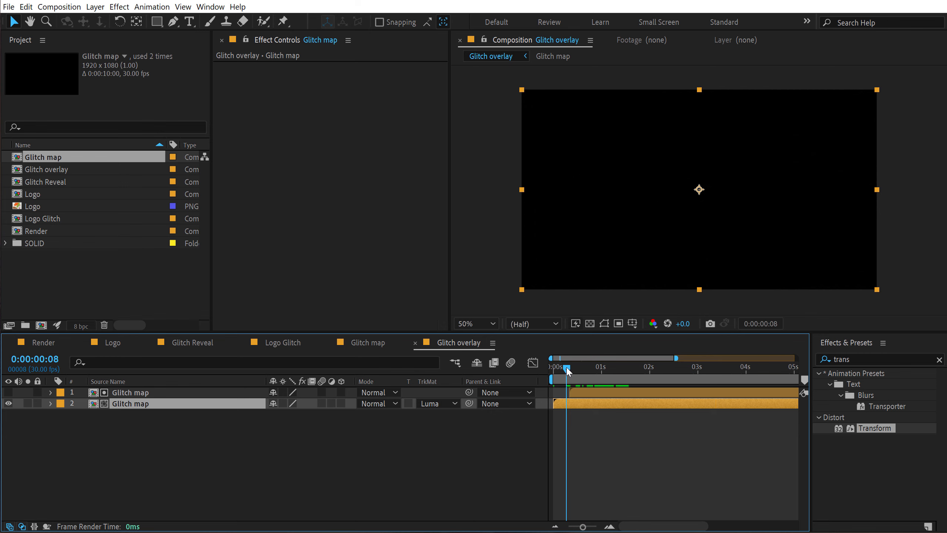
{"action": "mouse_move", "coordinate": [567, 371]}
{"action": "left_mouse_down"}
{"action": "mouse_move", "coordinate": [613, 376]}
{"action": "mouse_move", "coordinate": [606, 381]}
{"action": "left_mouse_up"}
{"action": "left_click", "coordinate": [583, 393]}
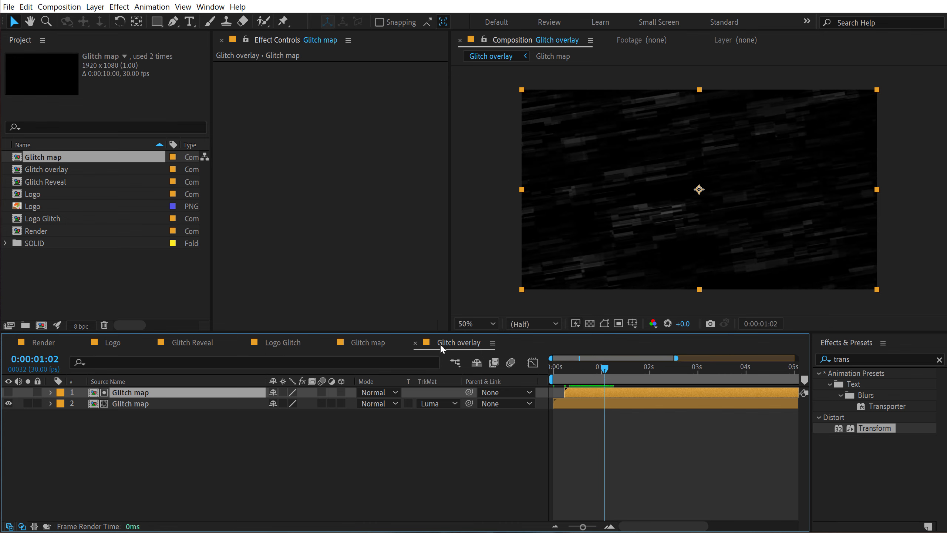
- Add a new adjustment layer named Ex above the two Glitch map layers in Glitch overlay
{"action": "right_click", "coordinate": [147, 432]}
{"action": "mouse_move", "coordinate": [236, 304]}
{"action": "left_click", "coordinate": [322, 388]}
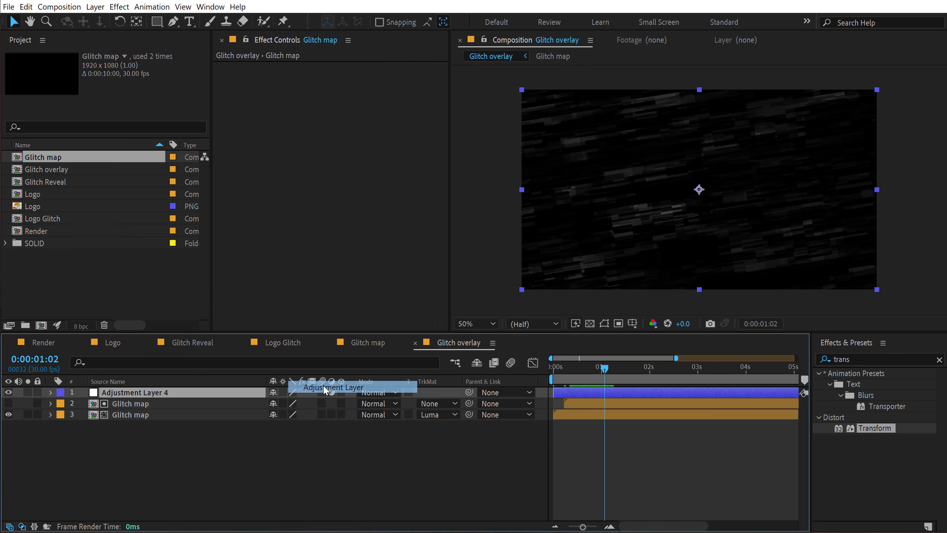
{"action": "key", "text": "Return"}
{"action": "type", "text": "Ex"}
{"action": "key", "text": "Return"}
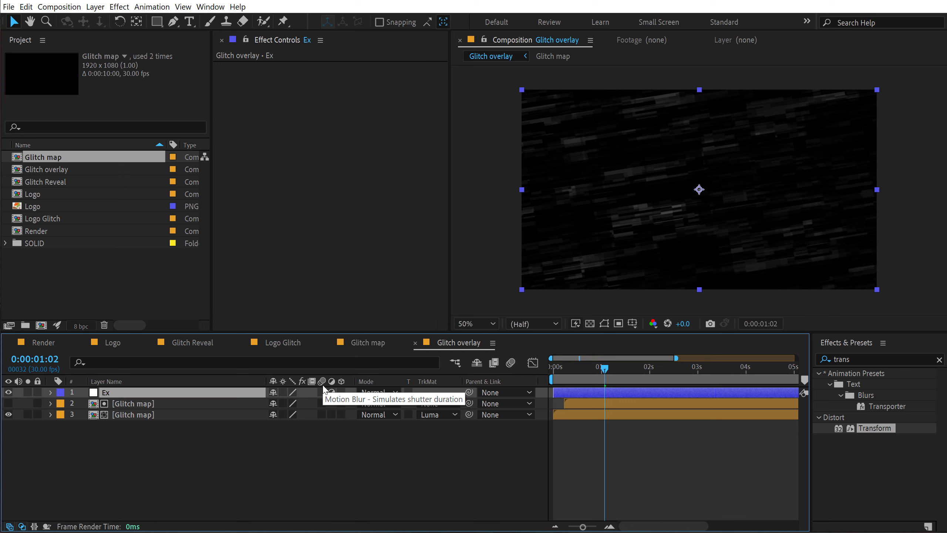
- Find the Exposure color correction effect by searching for "expos" and apply it to Glitch overlay's Ex layer
{"action": "left_click_drag", "start_coordinate": [864, 361], "coordinate": [782, 362]}
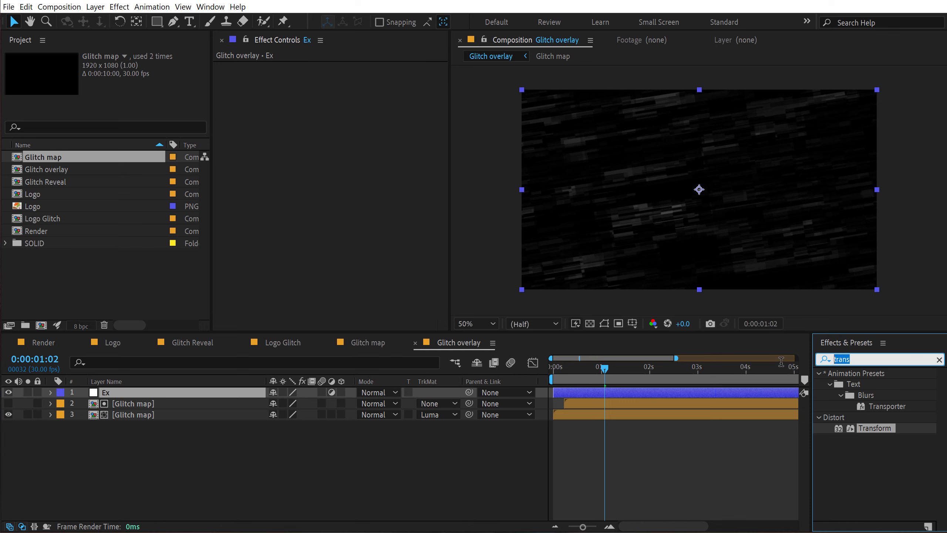
{"action": "type", "text": "expos"}
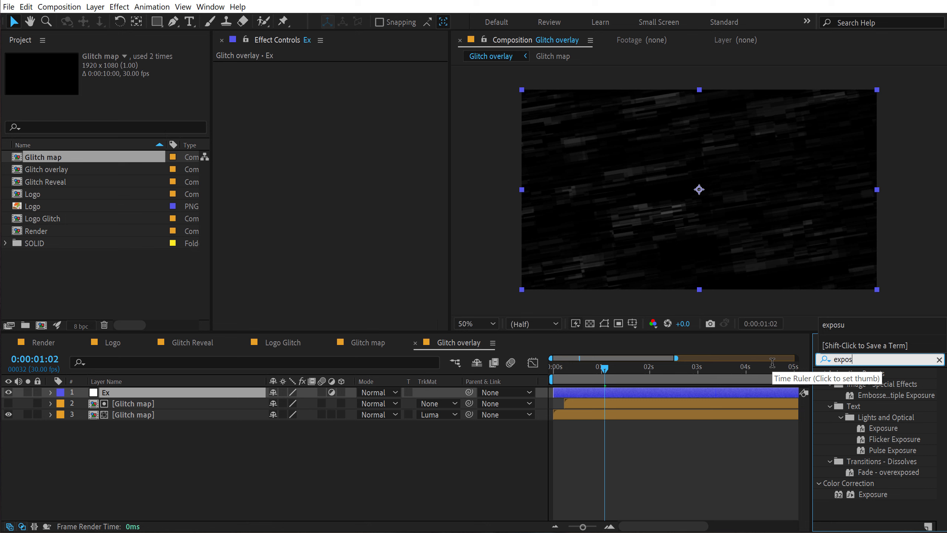
{"action": "double_click", "coordinate": [865, 494]}
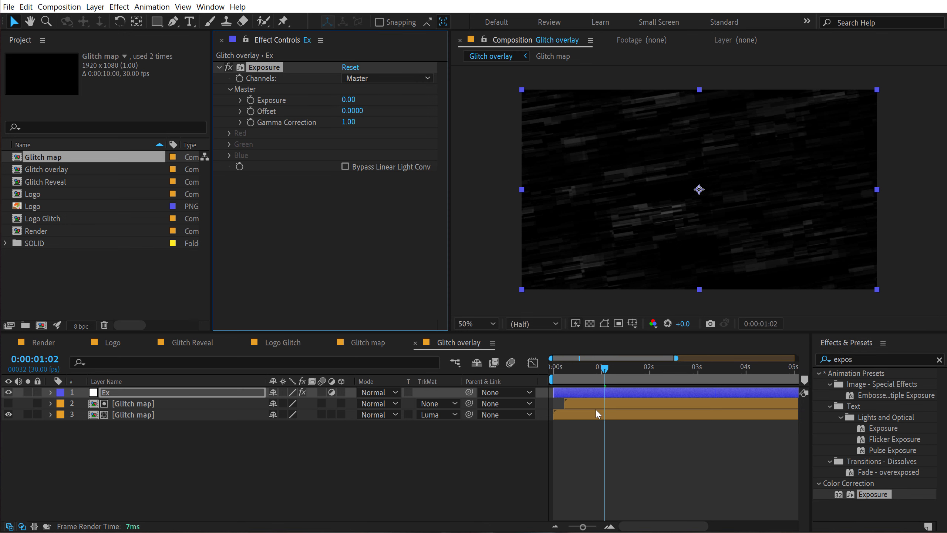
- Brighten the overlay by setting the Ex layer's master Exposure to 5, and raise it to 6.00 after scrubbing
{"action": "left_click", "coordinate": [349, 100]}
{"action": "type", "text": "5"}
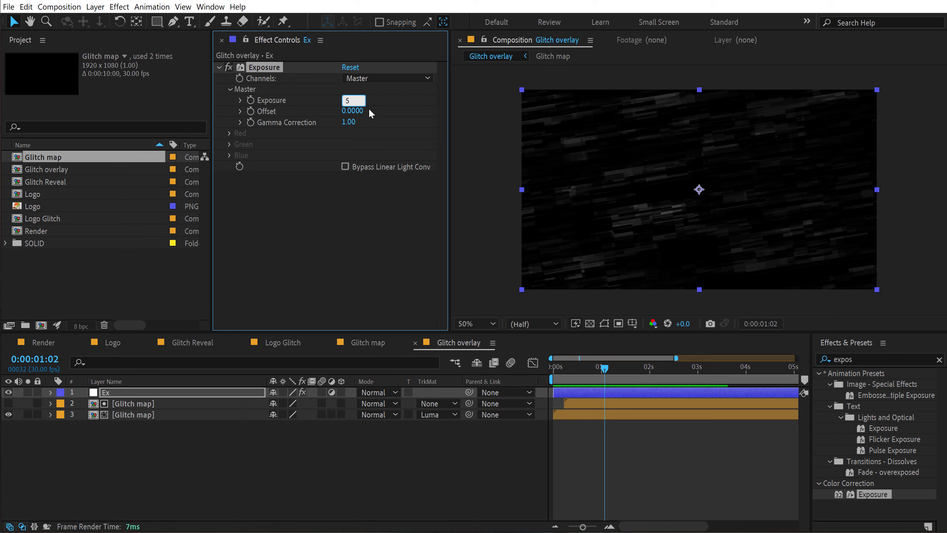
{"action": "key", "text": "Return"}
{"action": "left_click_drag", "start_coordinate": [612, 369], "coordinate": [610, 369]}
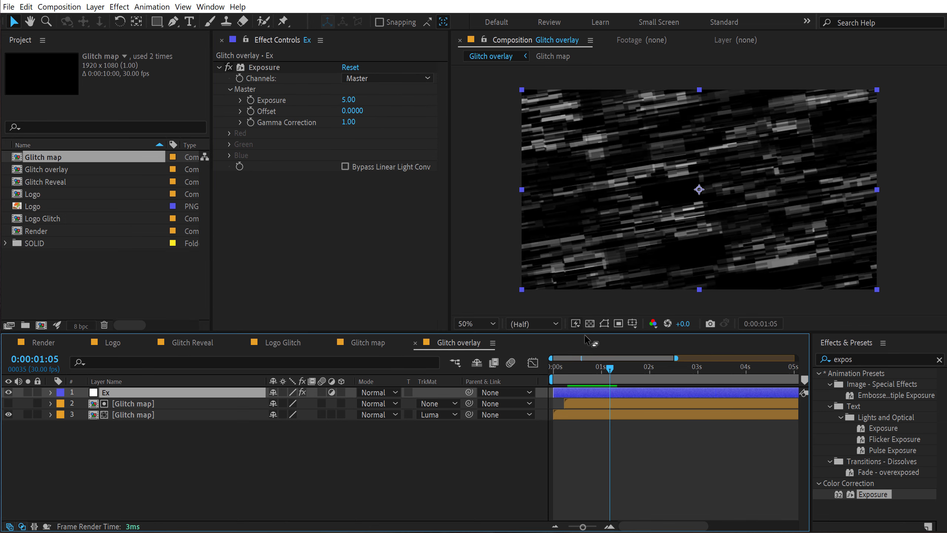
{"action": "left_click_drag", "start_coordinate": [357, 101], "coordinate": [363, 100]}
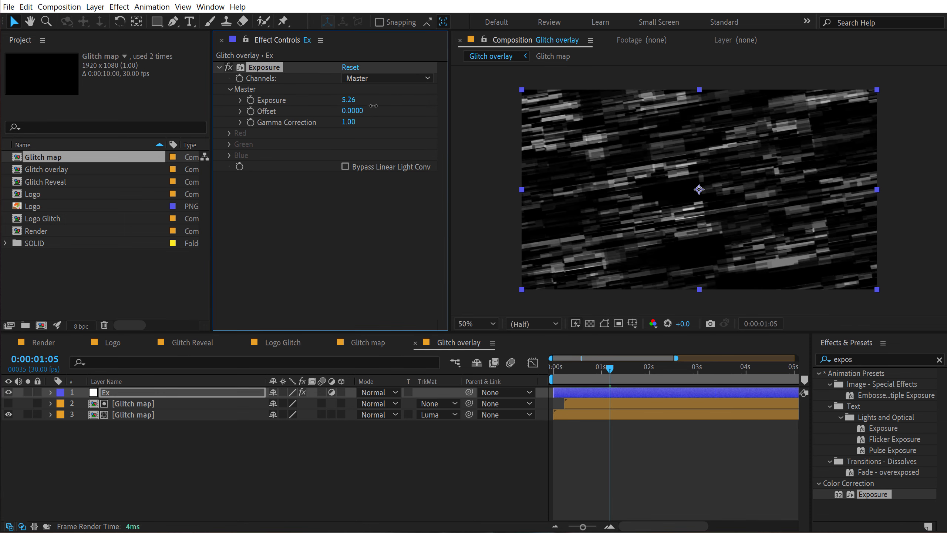
{"action": "right_click", "coordinate": [138, 454]}
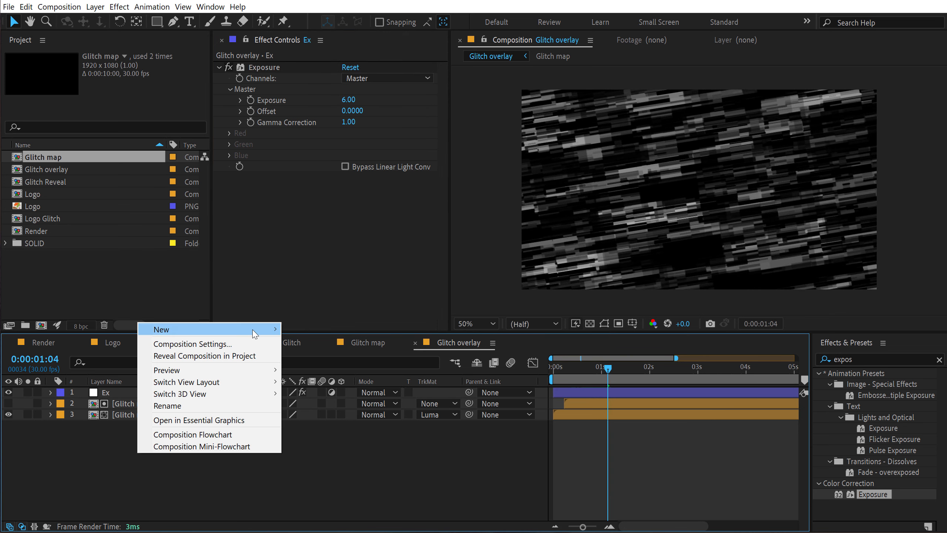
{"action": "mouse_move", "coordinate": [257, 330]}
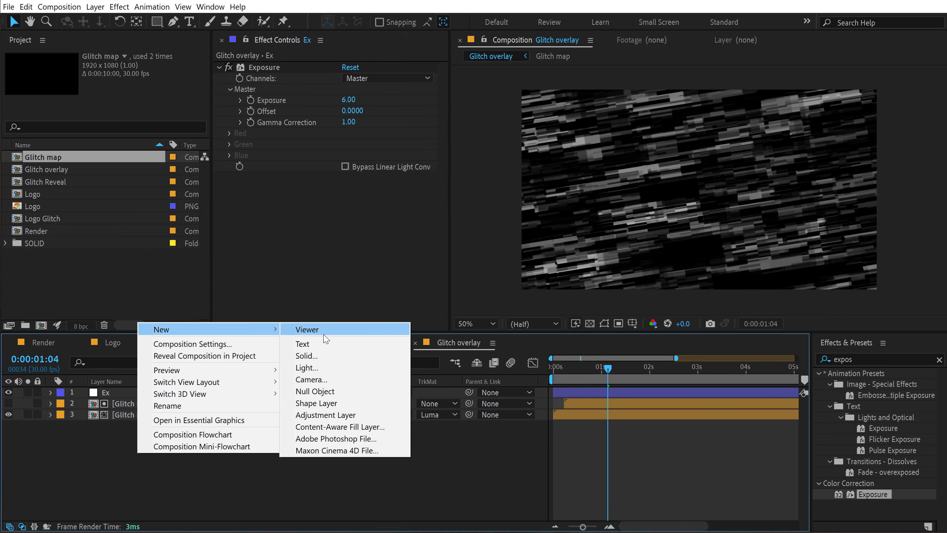
{"action": "key", "text": "Escape"}
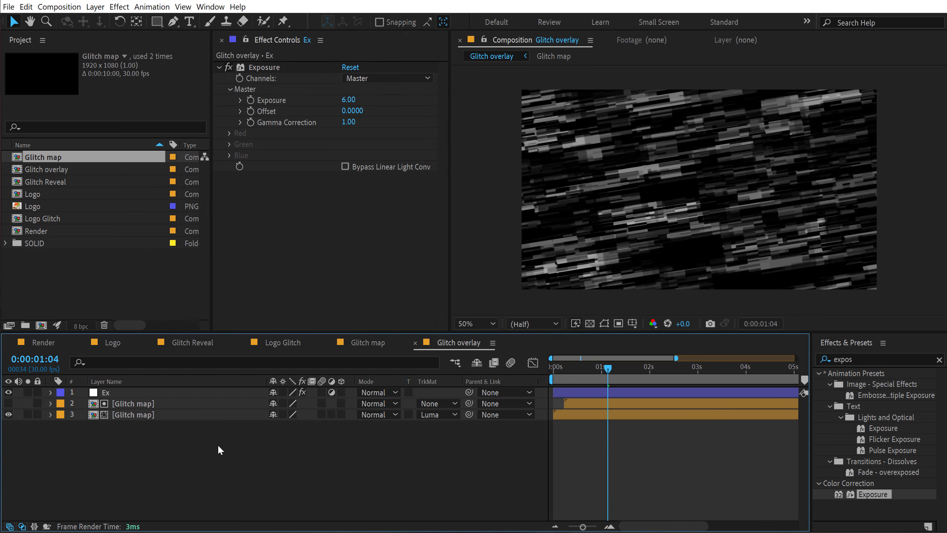
- Add a new adjustment layer named Glow above the Ex layer in Glitch overlay
{"action": "right_click", "coordinate": [220, 450]}
{"action": "mouse_move", "coordinate": [310, 321]}
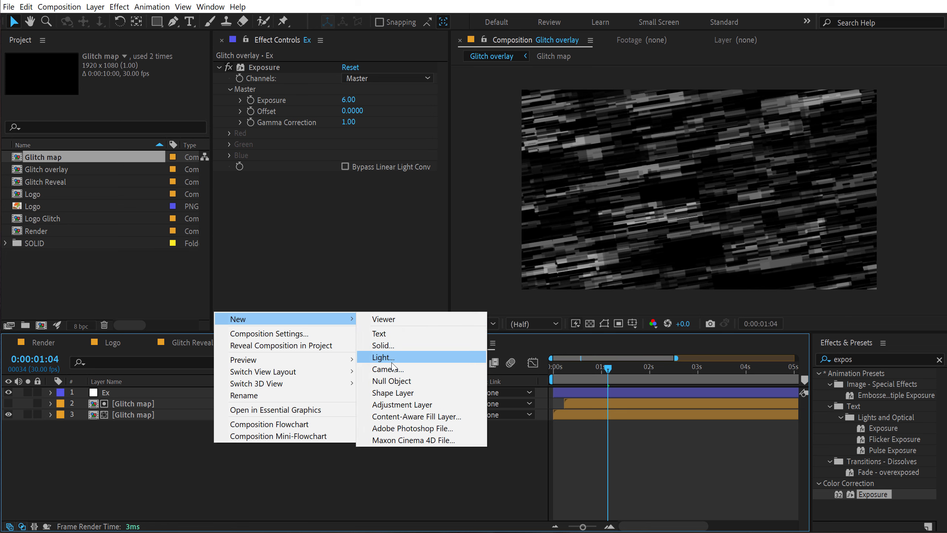
{"action": "left_click", "coordinate": [392, 403]}
{"action": "key", "text": "Return"}
{"action": "type", "text": "Gl"}
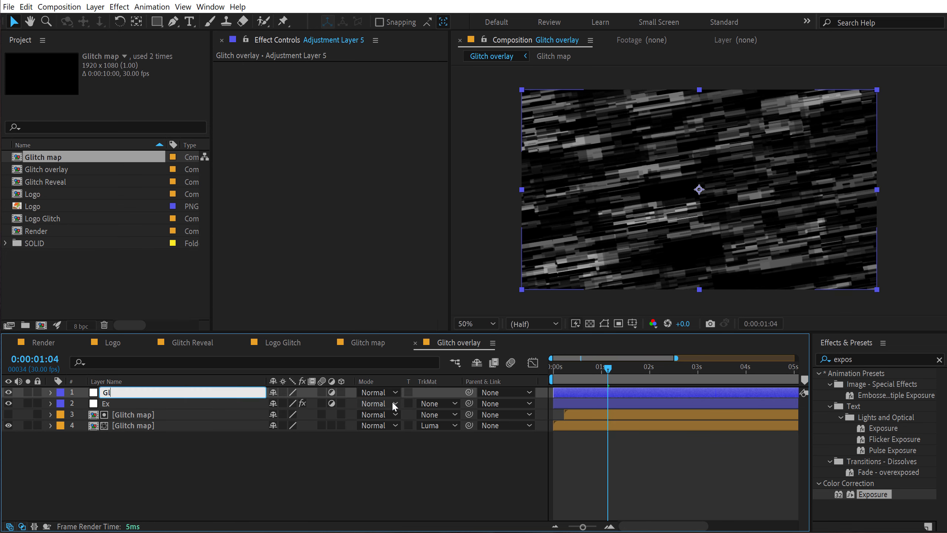
{"action": "type", "text": "ow"}
{"action": "key", "text": "Return"}
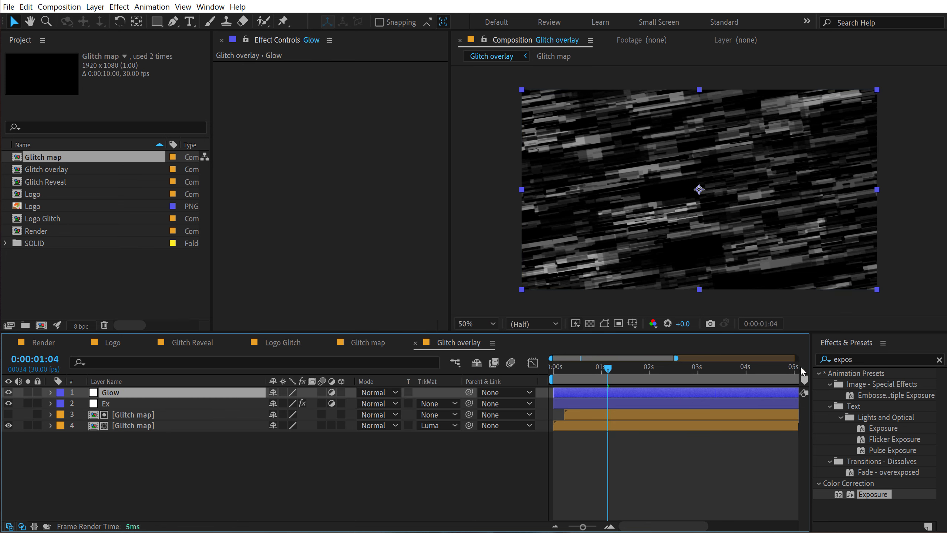
- Find the Tint color correction effect by searching for "tint" and apply it to the Glow layer
{"action": "left_click", "coordinate": [865, 358]}
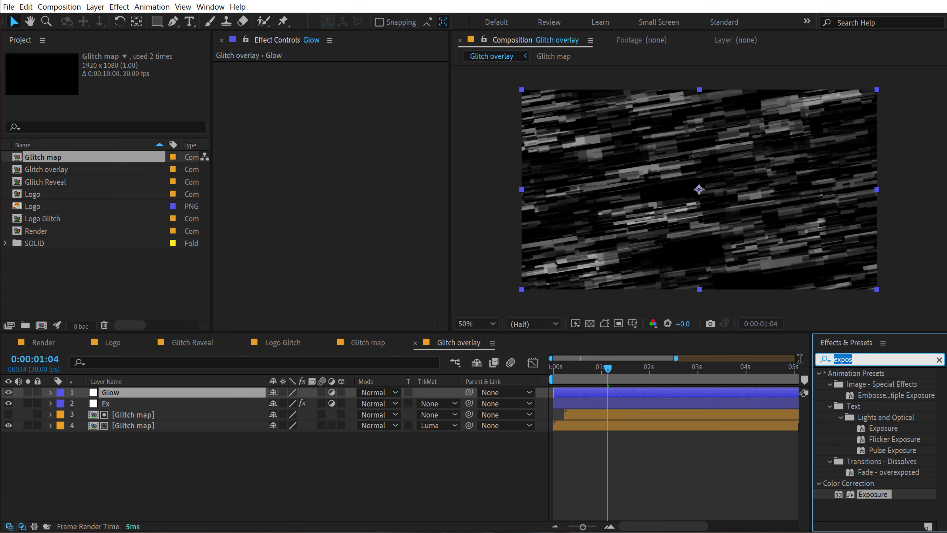
{"action": "type", "text": "tint"}
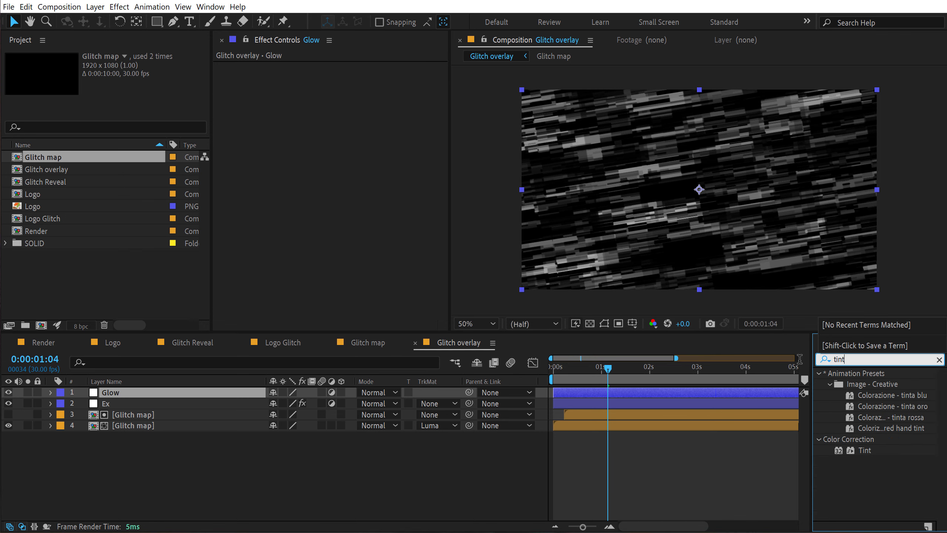
{"action": "double_click", "coordinate": [866, 450]}
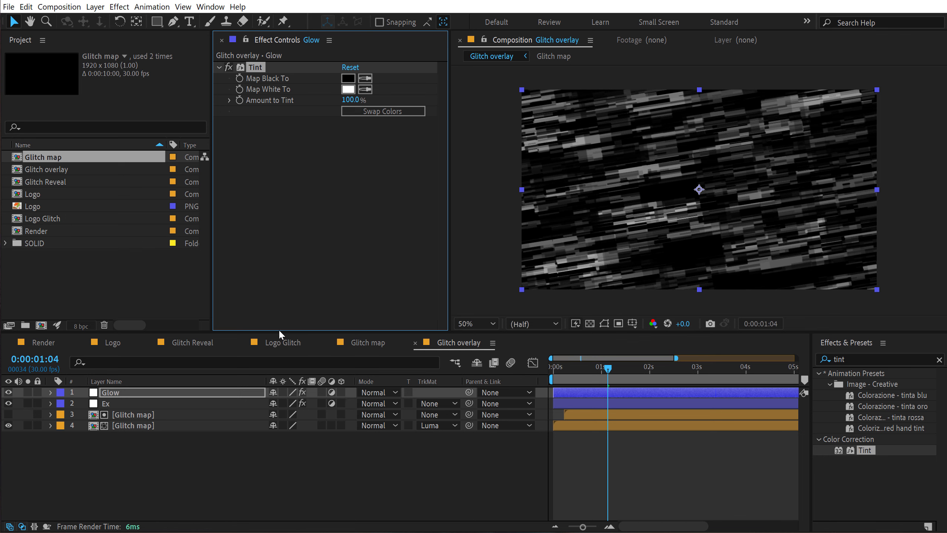
- In the Logo composition, set the text fill color to the ring's orange-red FF5A2C and copy its hex code
{"action": "left_click", "coordinate": [108, 343]}
{"action": "left_click", "coordinate": [736, 196]}
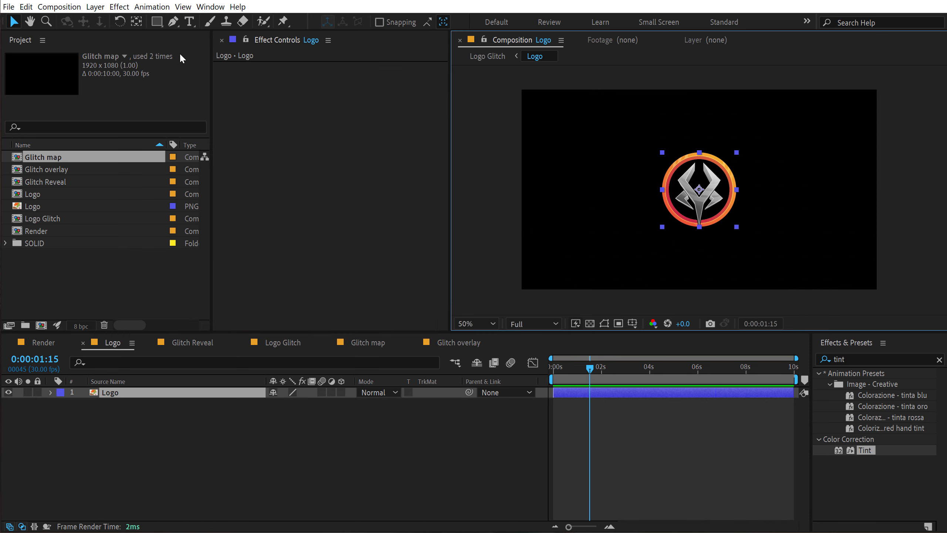
{"action": "left_click", "coordinate": [188, 21]}
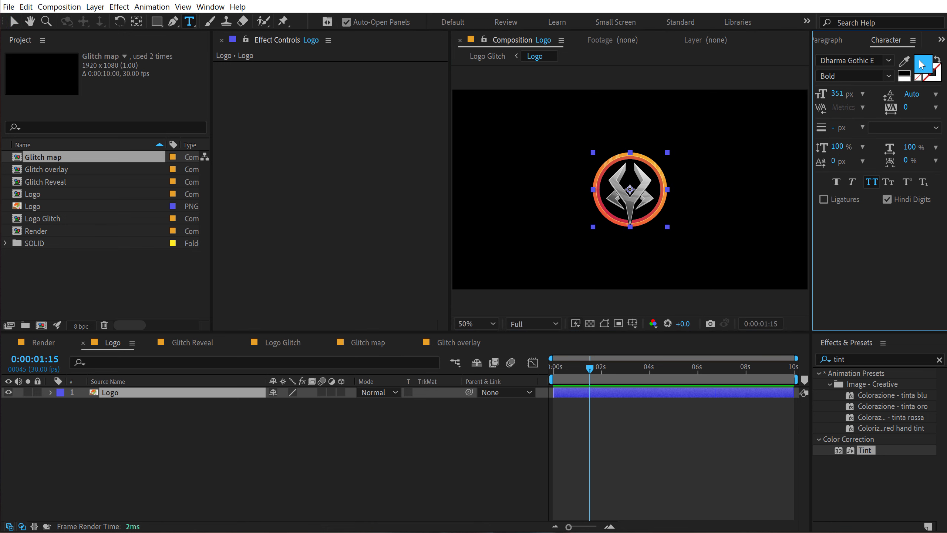
{"action": "left_click", "coordinate": [663, 174]}
{"action": "left_click", "coordinate": [923, 64]}
{"action": "left_click_drag", "start_coordinate": [325, 136], "coordinate": [323, 139]}
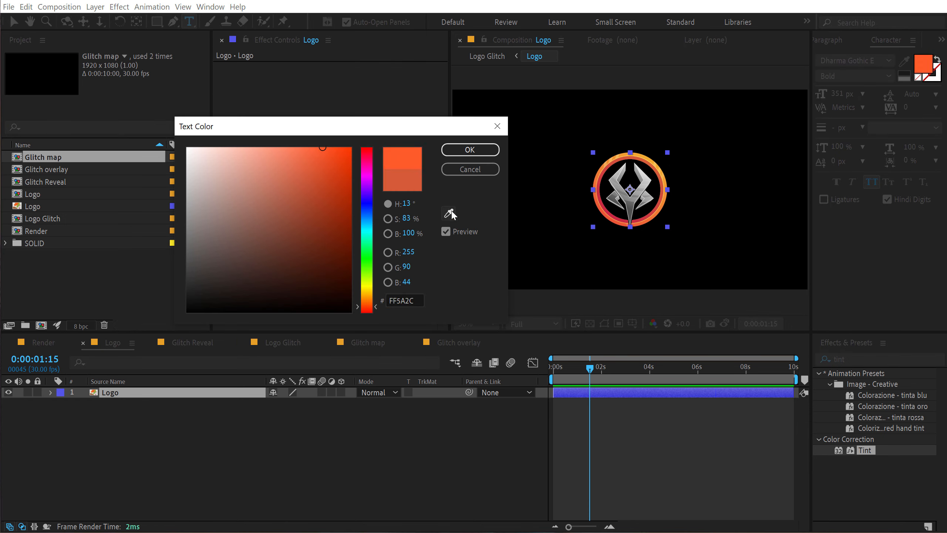
{"action": "left_click", "coordinate": [417, 299]}
{"action": "key", "text": "ctrl+c"}
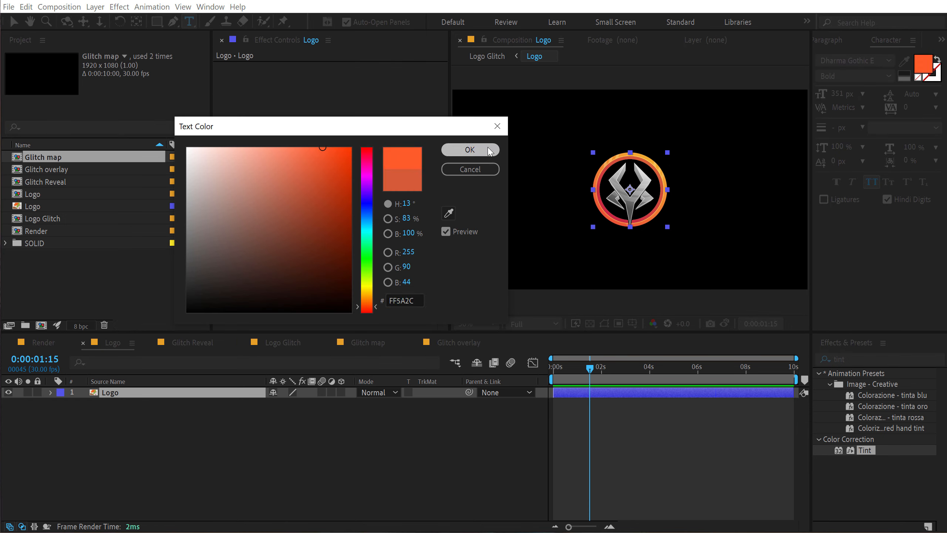
{"action": "left_click", "coordinate": [470, 149]}
- Close the Character and Paragraph panels
{"action": "right_click", "coordinate": [886, 41]}
{"action": "left_click", "coordinate": [844, 41]}
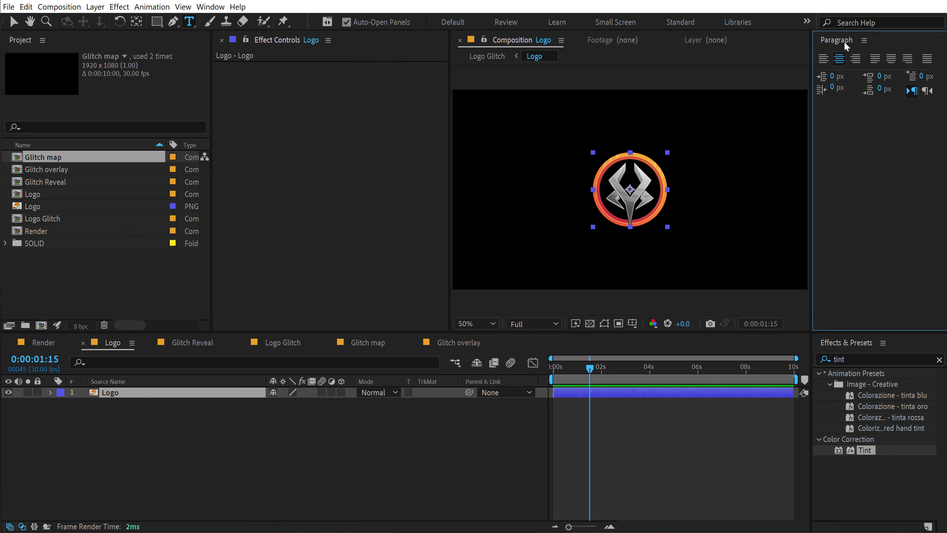
{"action": "right_click", "coordinate": [844, 41]}
{"action": "left_click", "coordinate": [857, 47]}
- Back in Glitch overlay, set the Glow layer's Tint Map White To color to the copied FF5A2C
{"action": "left_click", "coordinate": [459, 342]}
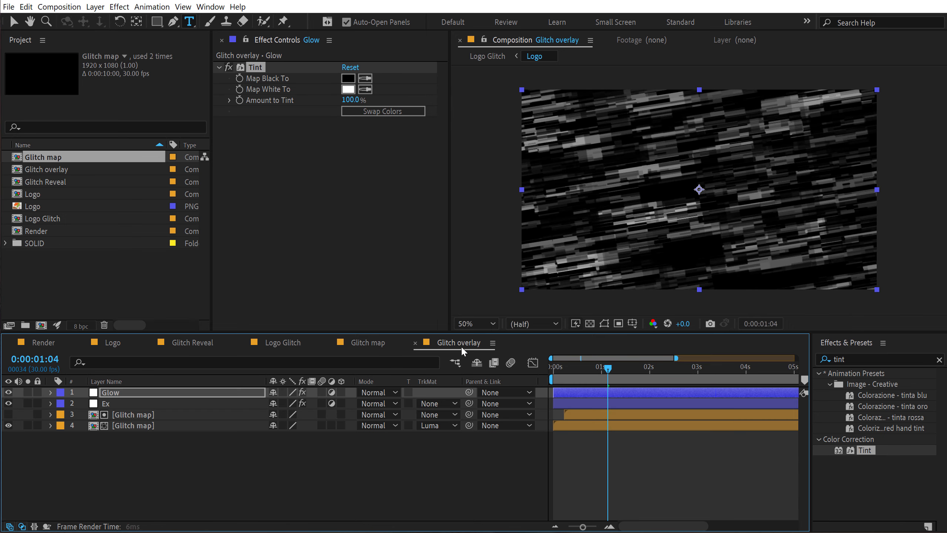
{"action": "left_click", "coordinate": [348, 89]}
{"action": "key", "text": "ctrl+v"}
{"action": "key", "text": "Return"}
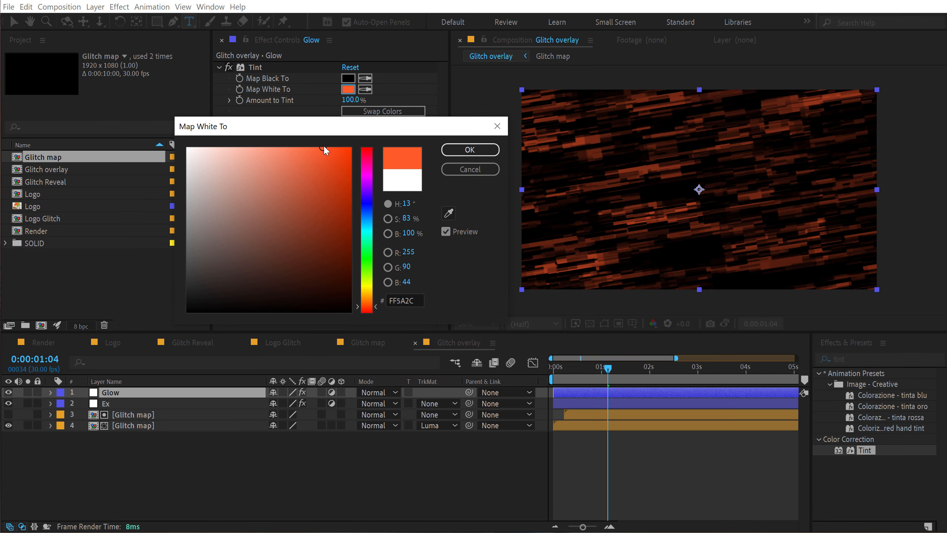
{"action": "left_click", "coordinate": [452, 151]}
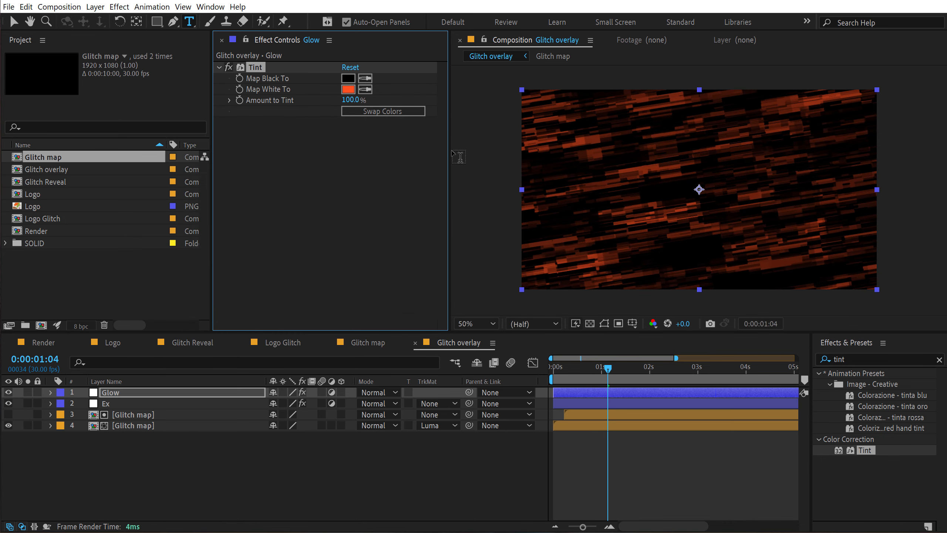
- Return to the Selection tool and check the tinted glitch's transparency against the transparency grid, leaving the grid on
{"action": "left_click", "coordinate": [14, 21]}
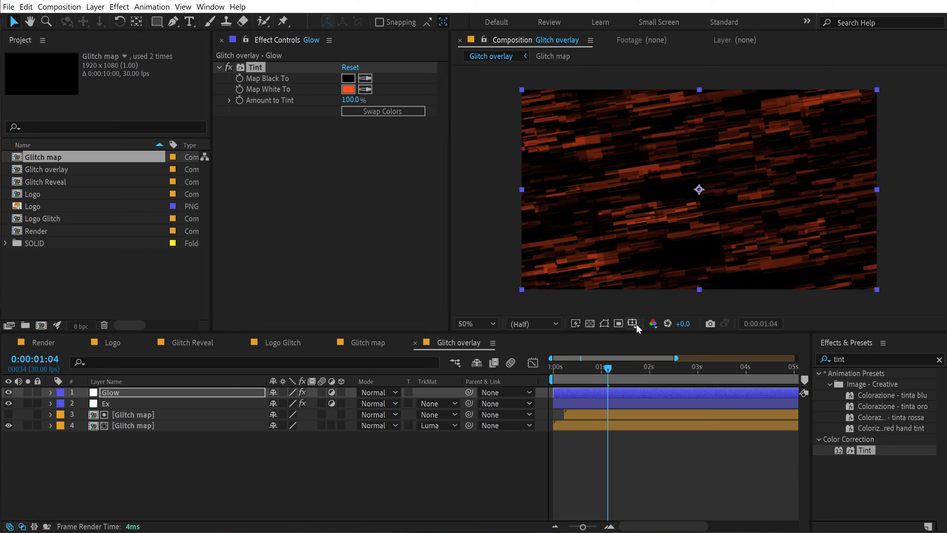
{"action": "left_click", "coordinate": [590, 323]}
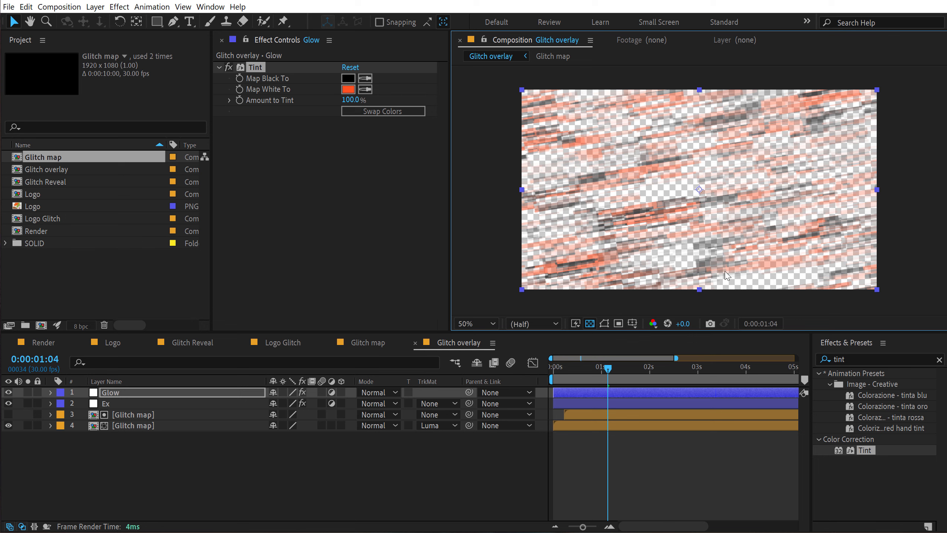
{"action": "left_click", "coordinate": [590, 323]}
{"action": "key", "text": "Return"}
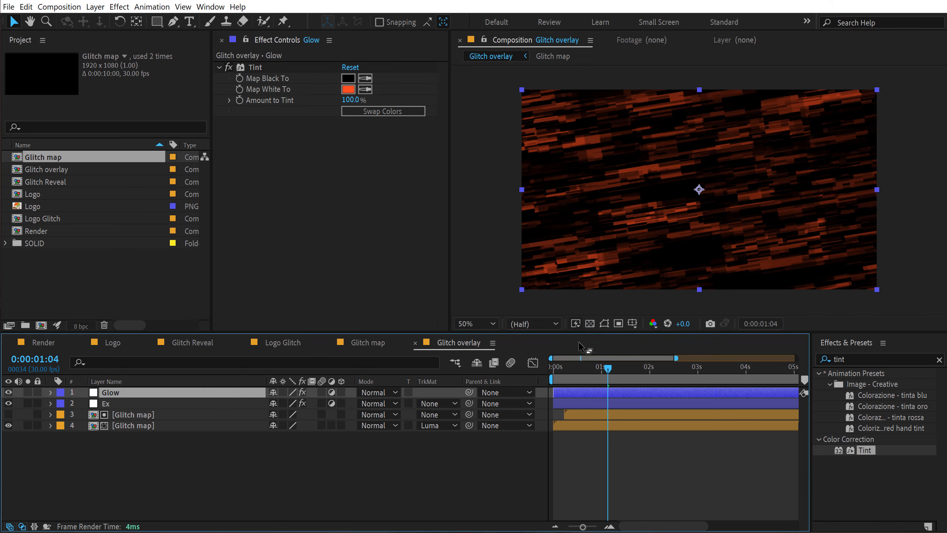
{"action": "left_click", "coordinate": [591, 324]}
- Search for "solid", apply Solid Composite to the Glow layer, and set its color to black 000000
{"action": "left_click", "coordinate": [863, 359]}
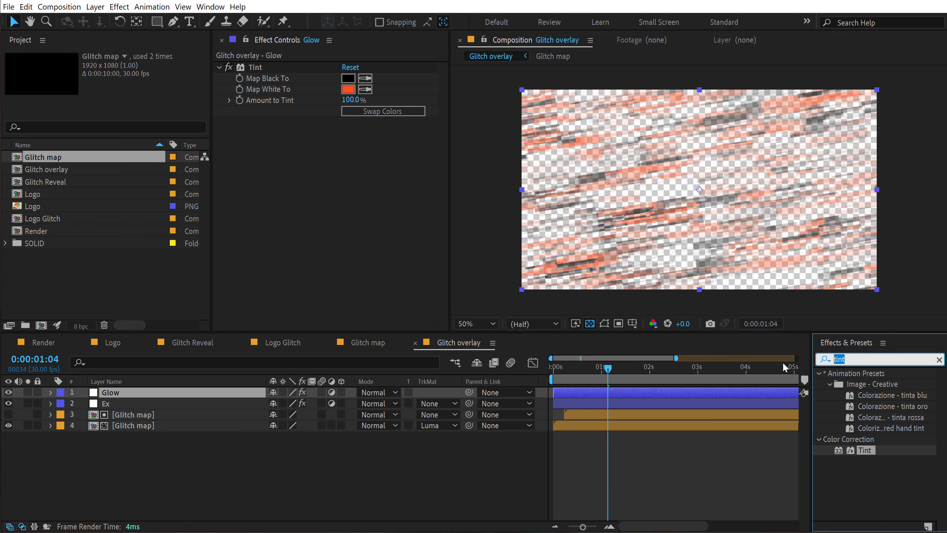
{"action": "type", "text": "solid"}
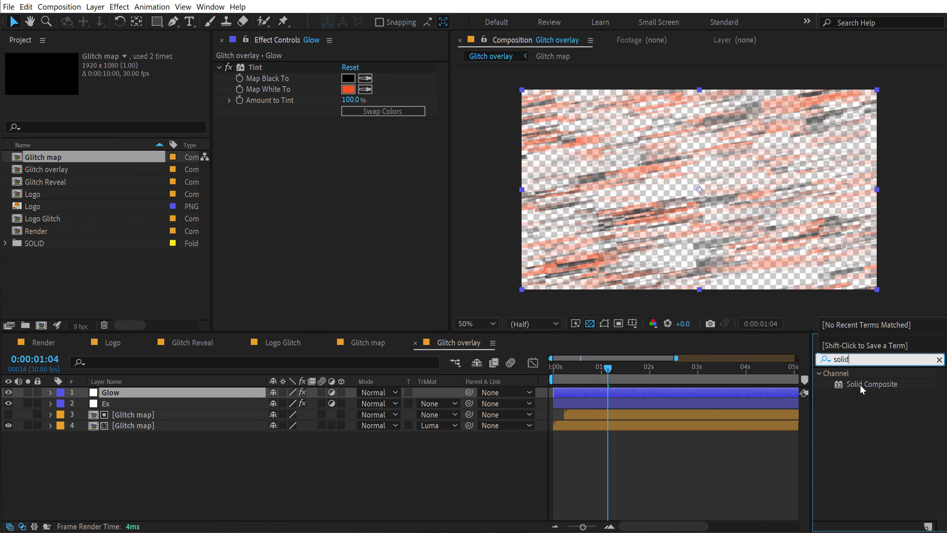
{"action": "left_click", "coordinate": [860, 384]}
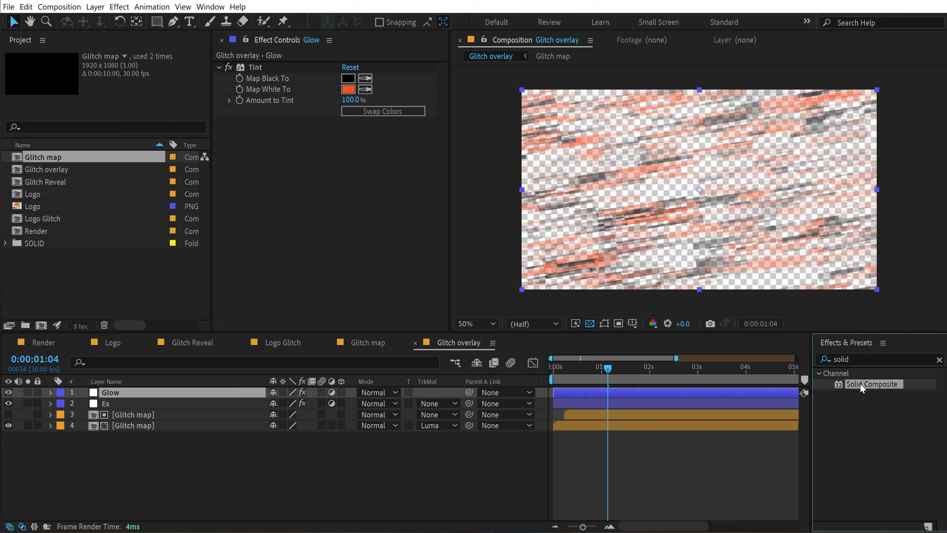
{"action": "left_click_drag", "start_coordinate": [861, 385], "coordinate": [529, 225]}
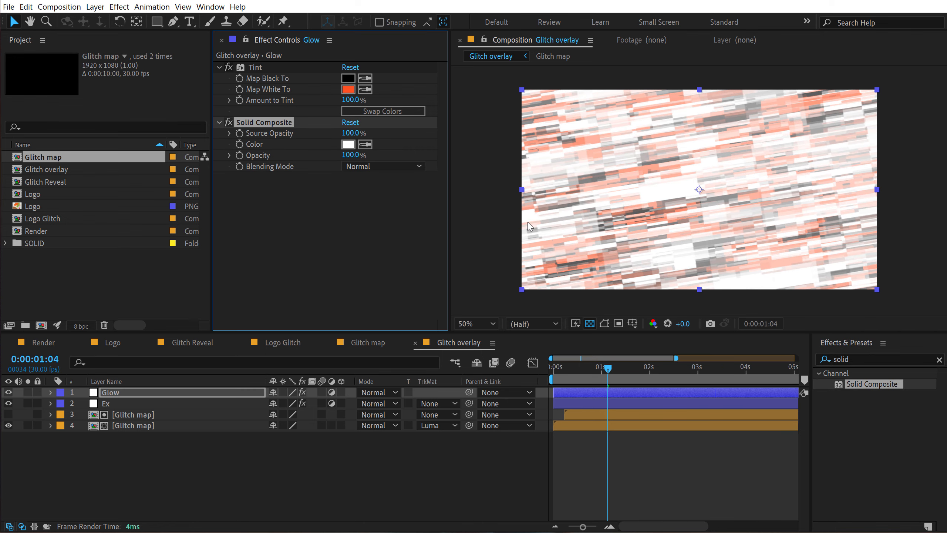
{"action": "left_click", "coordinate": [348, 144]}
{"action": "type", "text": "000000"}
{"action": "left_click", "coordinate": [486, 154]}
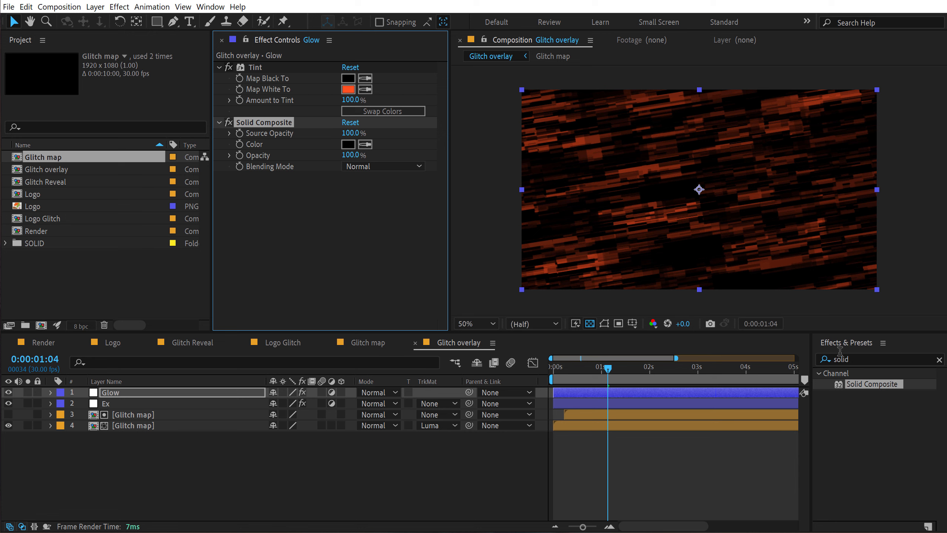
- Apply the Stylize Glow effect to the Glow layer and switch the project color depth to 32 bpc
{"action": "left_click", "coordinate": [854, 359]}
{"action": "type", "text": "glow"}
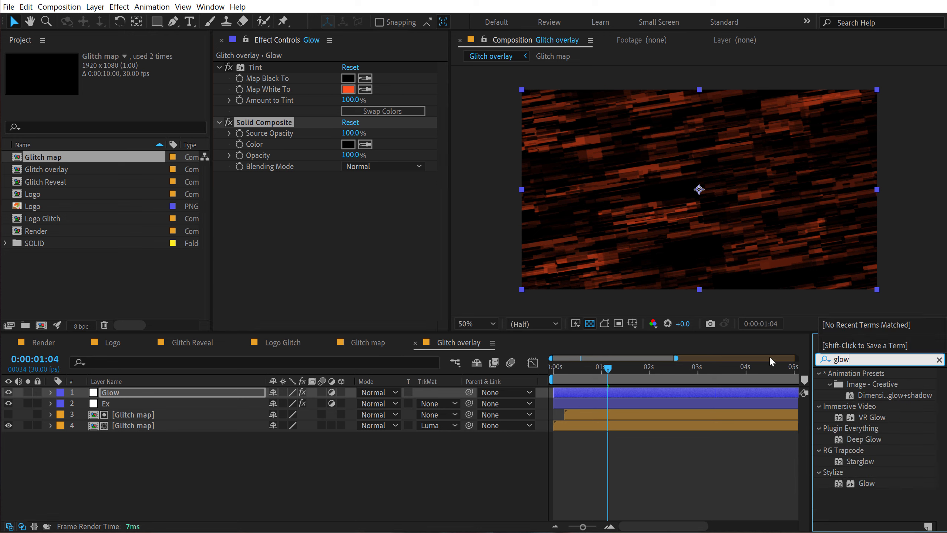
{"action": "double_click", "coordinate": [865, 483]}
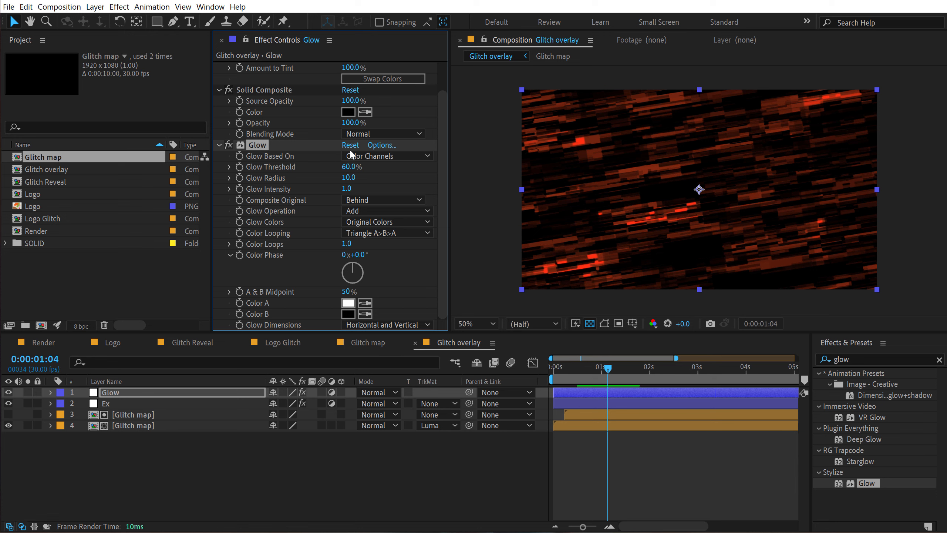
{"action": "left_click", "coordinate": [82, 328], "text": "alt"}
{"action": "left_click", "coordinate": [83, 328], "text": "alt"}
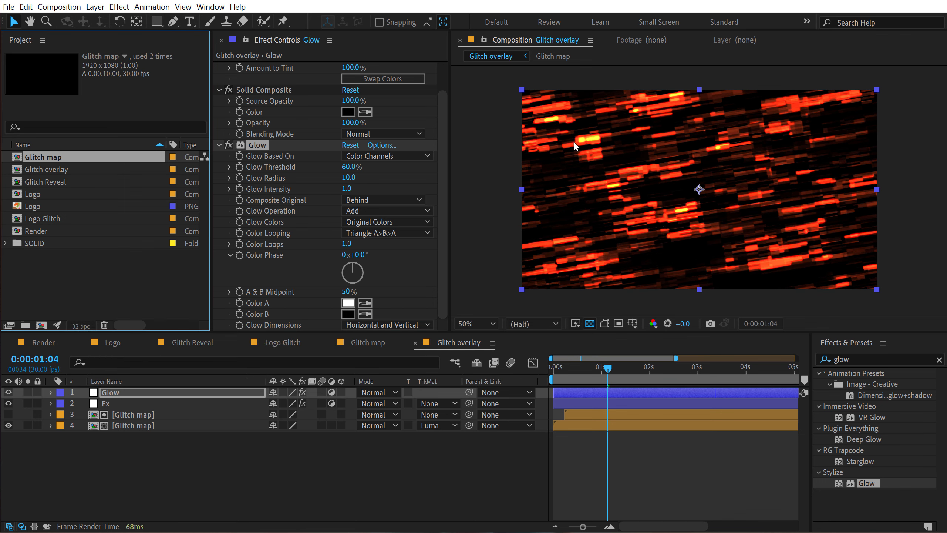
- Set the Glow effect's Glow Intensity to 0.1 and its Glow Threshold to 40%
{"action": "left_click", "coordinate": [348, 189]}
{"action": "type", "text": "0.1"}
{"action": "key", "text": "Return"}
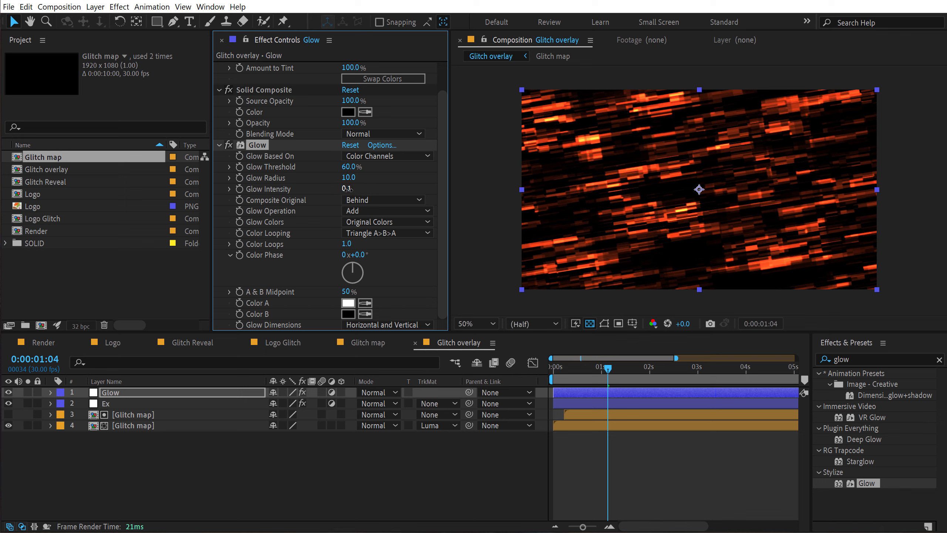
{"action": "left_click", "coordinate": [392, 186]}
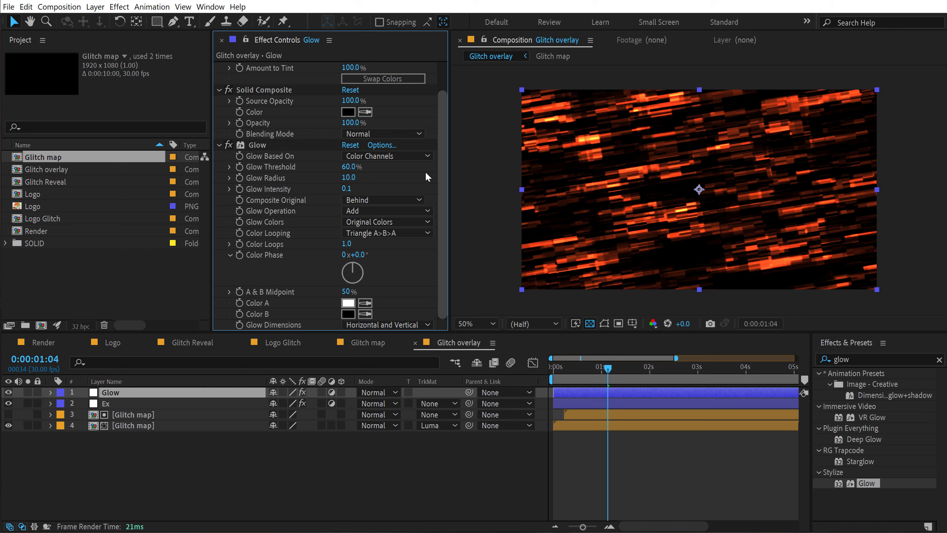
{"action": "left_click", "coordinate": [351, 167]}
{"action": "type", "text": "40"}
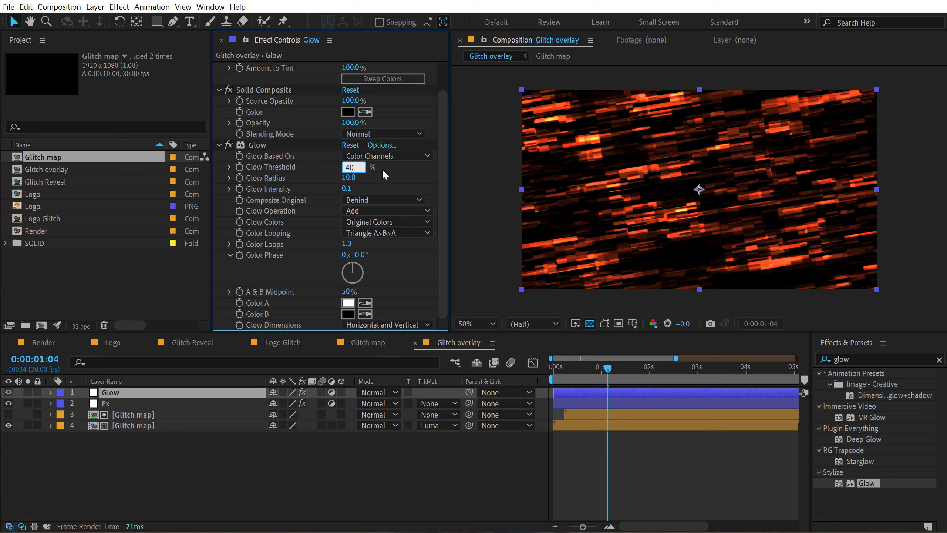
{"action": "key", "text": "Return"}
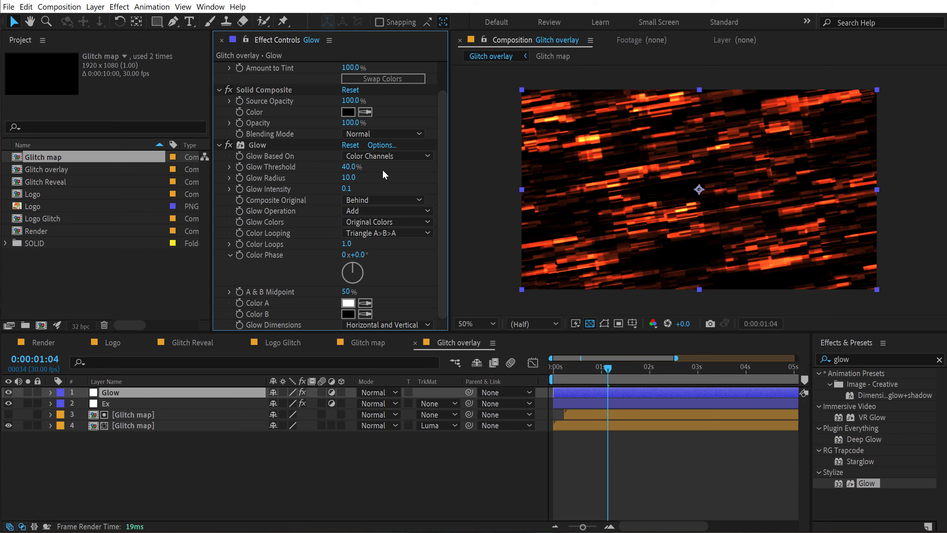
- Set the Glow Radius to 25 and switch the composition preview resolution to Full
{"action": "left_click", "coordinate": [350, 178]}
{"action": "type", "text": "25"}
{"action": "key", "text": "Return"}
{"action": "key", "text": "/"}
{"action": "key", "text": "comma"}
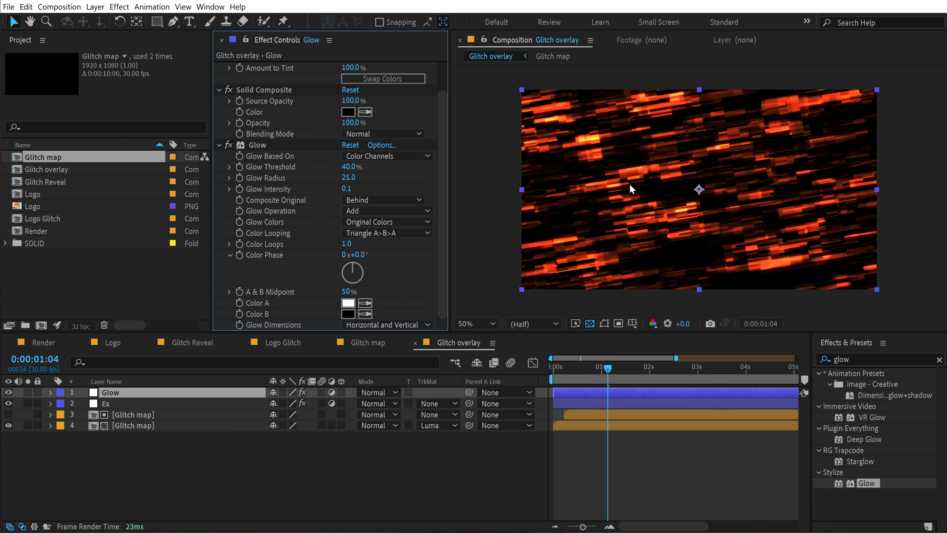
{"action": "left_click", "coordinate": [528, 324]}
{"action": "left_click", "coordinate": [528, 373]}
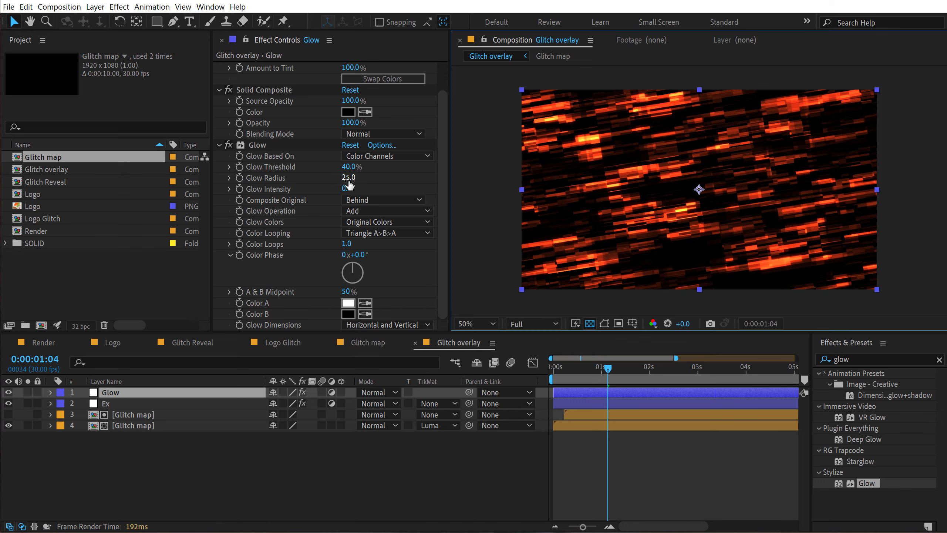
- Duplicate the Glow effect on the Glow layer and set the copy's Glow Radius to 140
{"action": "left_click", "coordinate": [275, 146]}
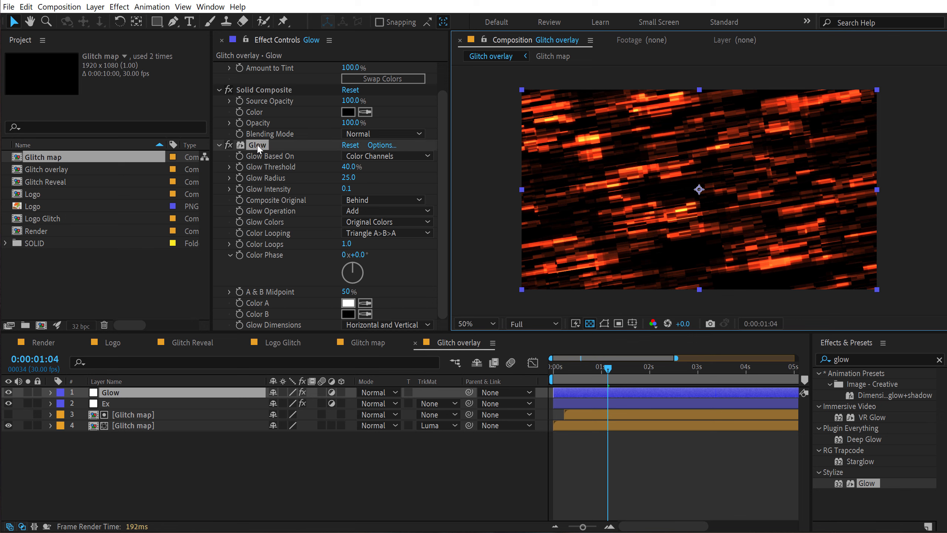
{"action": "key", "text": "ctrl+d"}
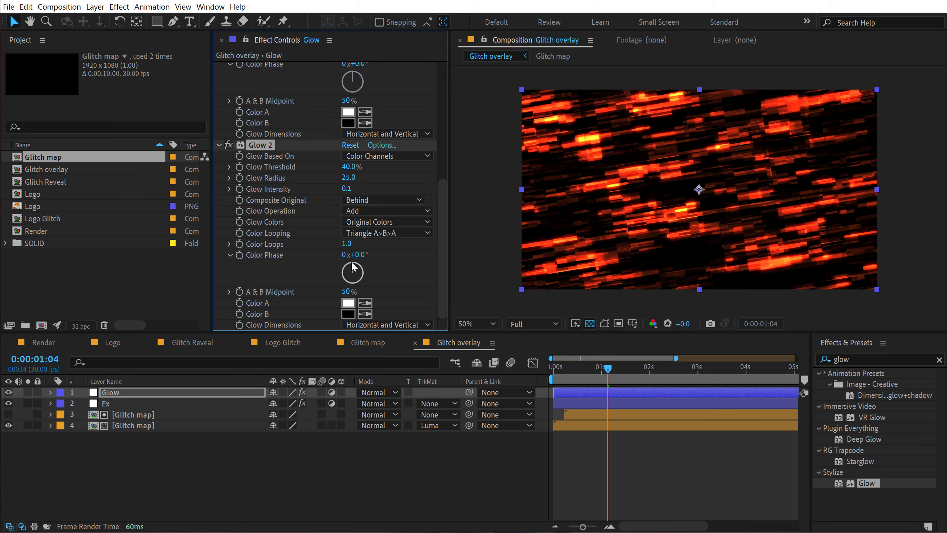
{"action": "left_click", "coordinate": [350, 178]}
{"action": "type", "text": "140"}
{"action": "key", "text": "Return"}
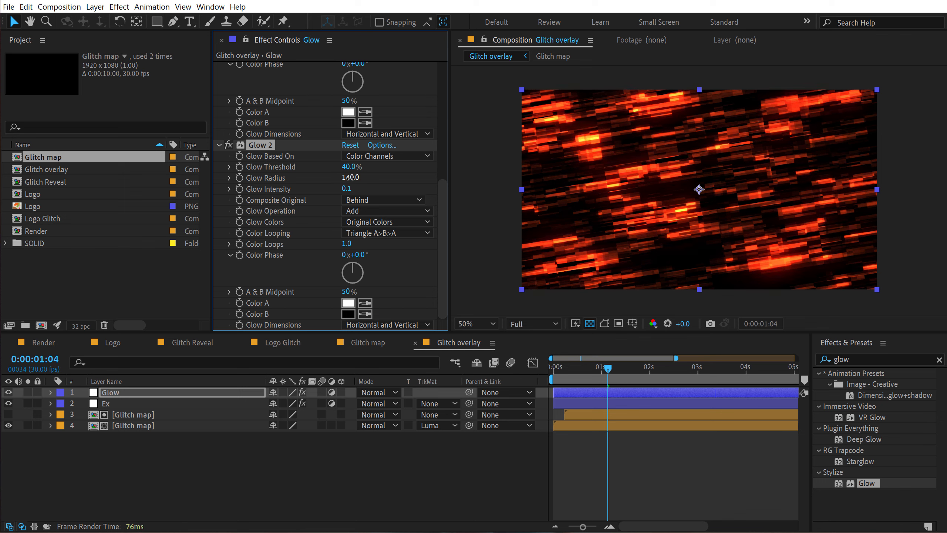
{"action": "mouse_move", "coordinate": [608, 369]}
{"action": "left_mouse_down"}
{"action": "mouse_move", "coordinate": [557, 369]}
{"action": "mouse_move", "coordinate": [619, 378]}
{"action": "mouse_move", "coordinate": [611, 379]}
{"action": "left_mouse_up"}
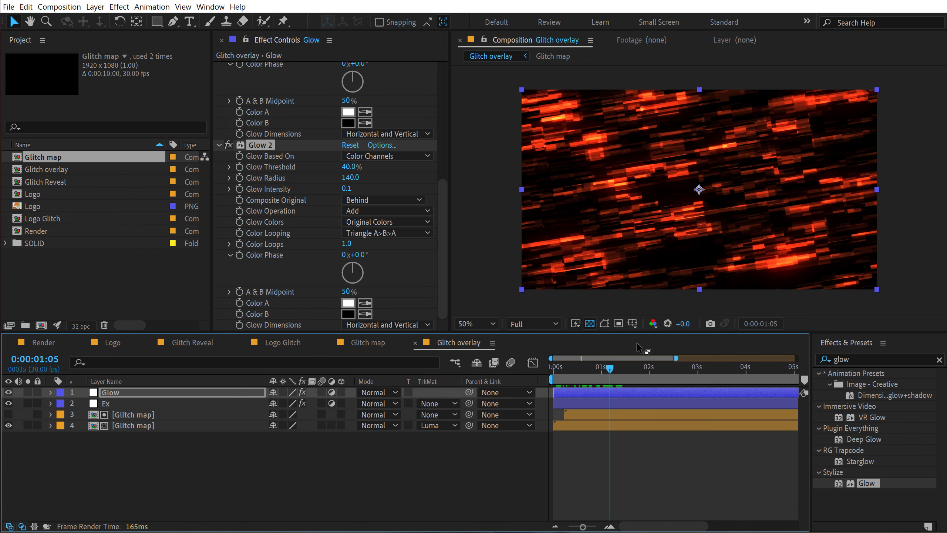
- Open the Render composition, add a black 1920 x 1080 solid named BG, and widen the composition viewer
{"action": "left_click", "coordinate": [42, 342]}
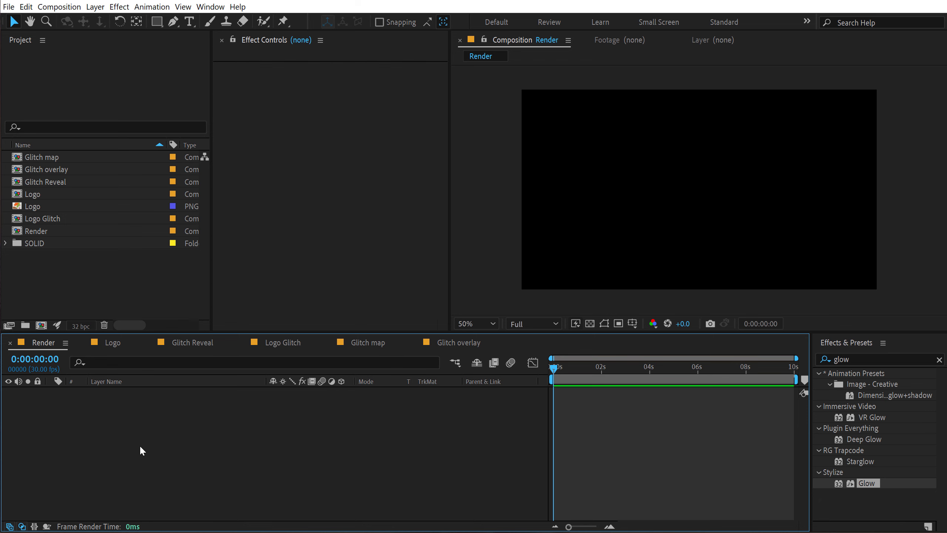
{"action": "key", "text": "ctrl+y"}
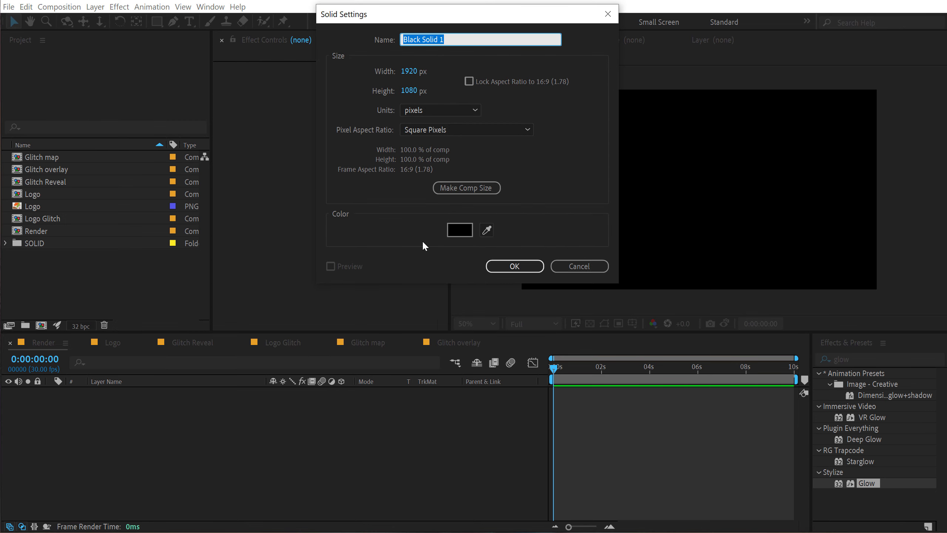
{"action": "type", "text": "BG"}
{"action": "left_click", "coordinate": [521, 267]}
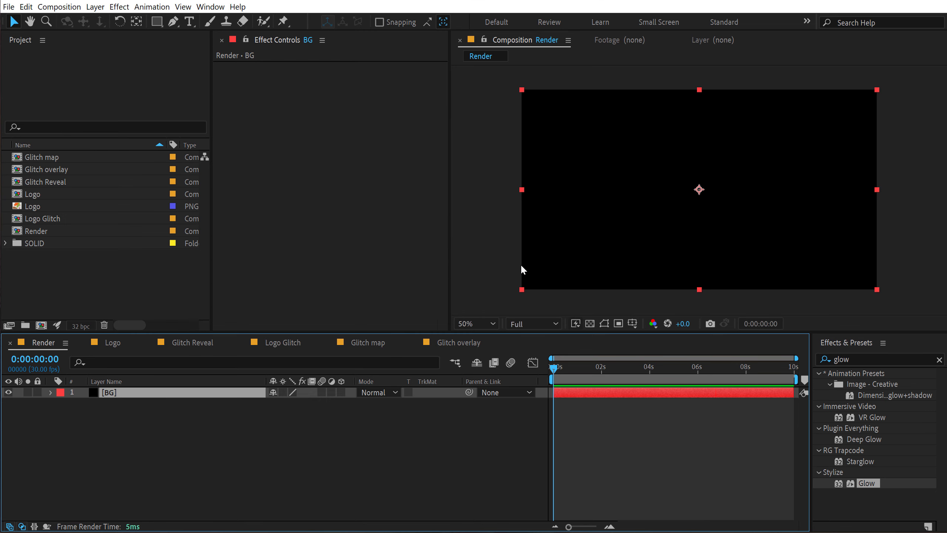
{"action": "left_click_drag", "start_coordinate": [446, 262], "coordinate": [391, 262]}
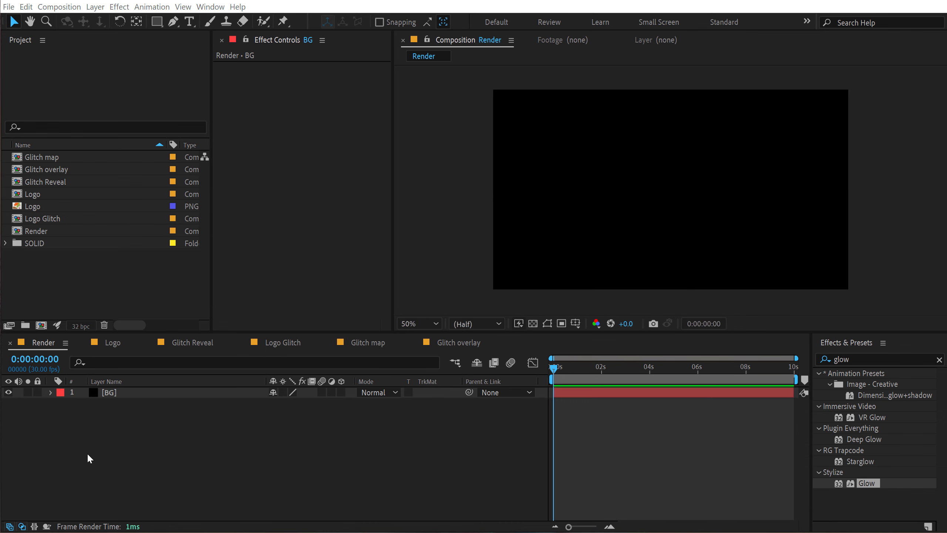
- Add the Logo Glitch composition above BG, and the Glitch overlay composition above Logo Glitch
{"action": "left_click_drag", "start_coordinate": [53, 220], "coordinate": [132, 395]}
{"action": "left_click_drag", "start_coordinate": [560, 369], "coordinate": [584, 368]}
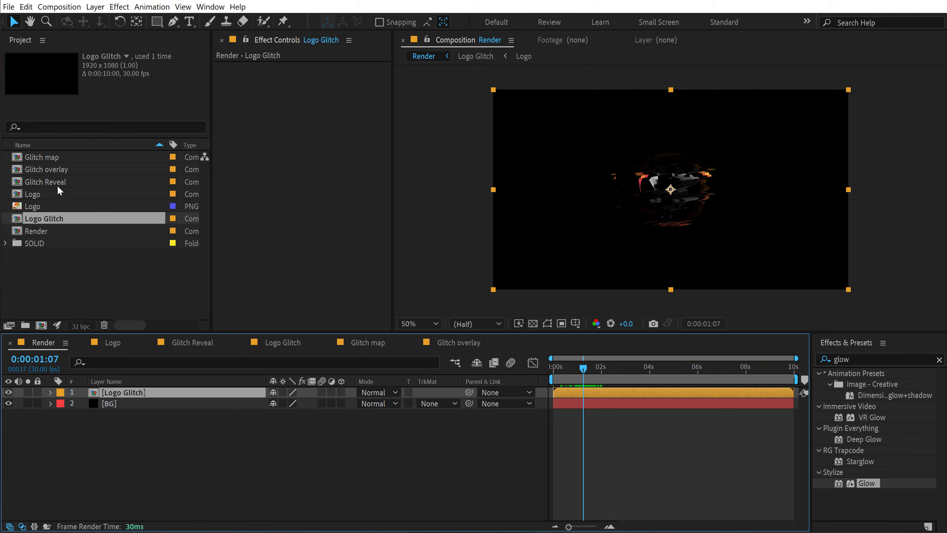
{"action": "left_click_drag", "start_coordinate": [62, 170], "coordinate": [159, 392]}
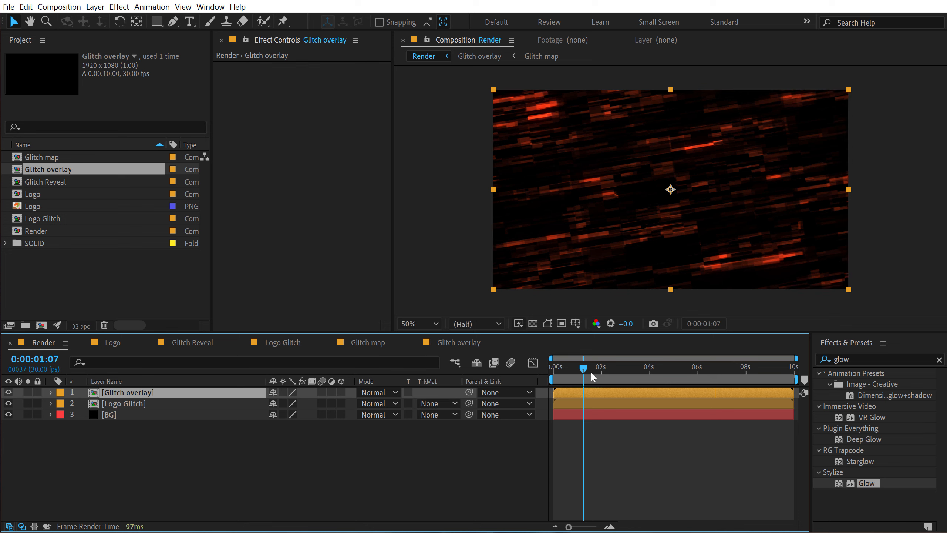
{"action": "left_click_drag", "start_coordinate": [567, 369], "coordinate": [570, 369]}
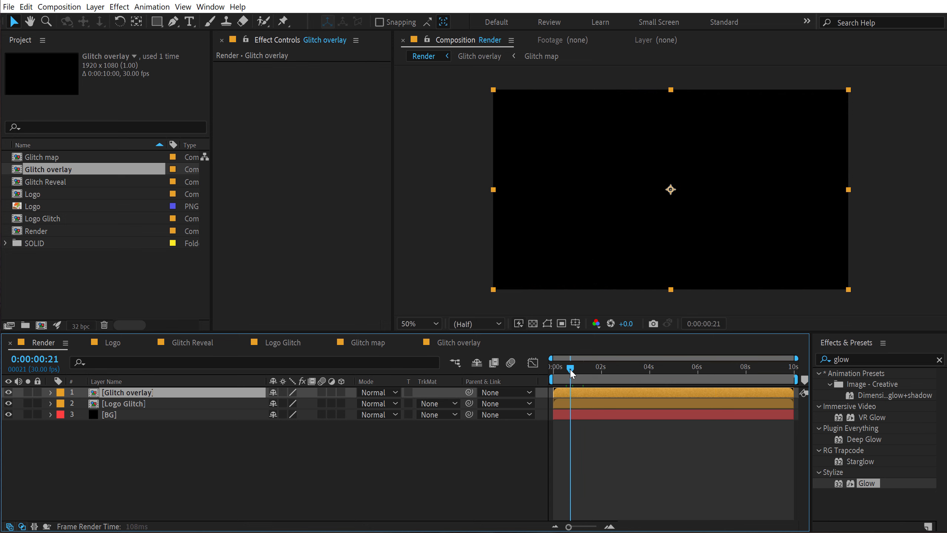
- Set the Glitch overlay layer's blending mode to Add and shift the layer to start about 0.3 s in
{"action": "left_click", "coordinate": [375, 393]}
{"action": "left_click", "coordinate": [380, 38]}
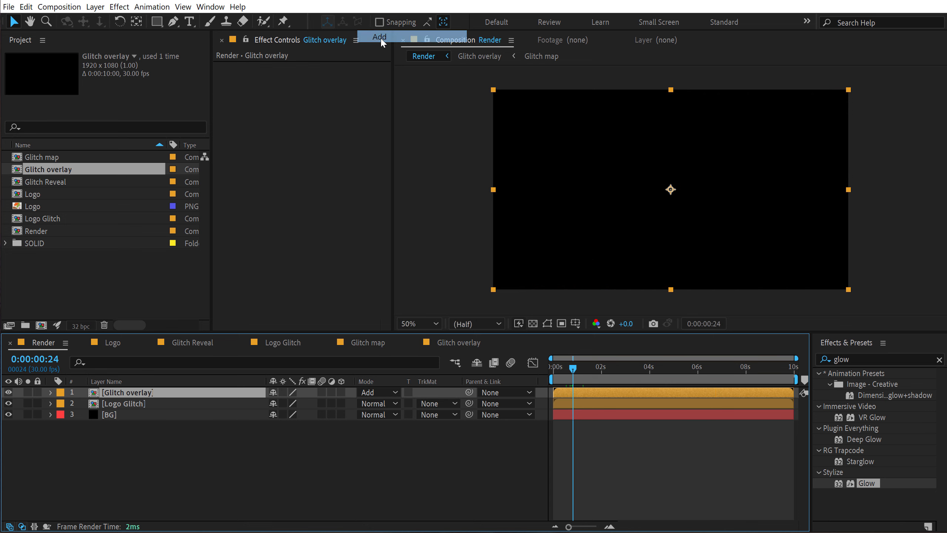
{"action": "mouse_move", "coordinate": [573, 372]}
{"action": "left_mouse_down"}
{"action": "mouse_move", "coordinate": [594, 372]}
{"action": "mouse_move", "coordinate": [584, 375]}
{"action": "left_mouse_up"}
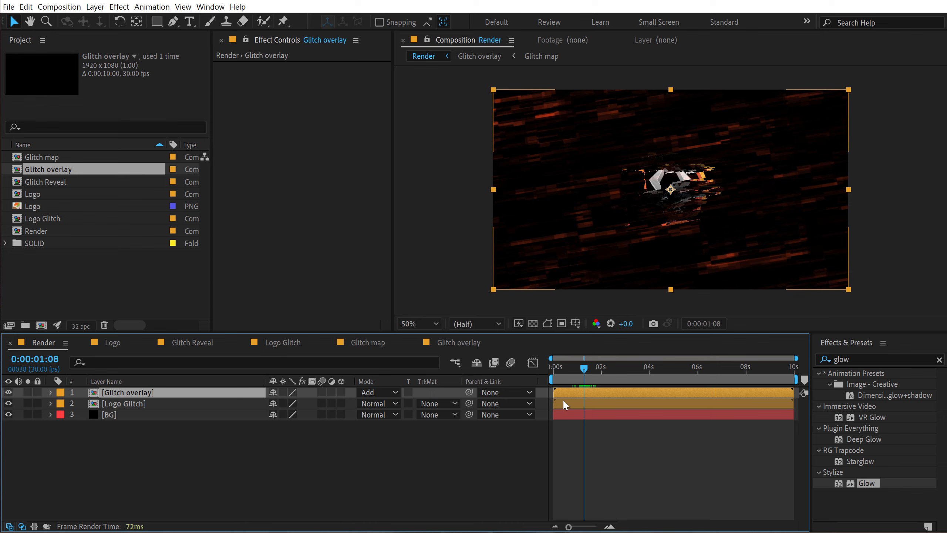
{"action": "mouse_move", "coordinate": [570, 396]}
{"action": "left_mouse_down"}
{"action": "mouse_move", "coordinate": [582, 395]}
{"action": "mouse_move", "coordinate": [559, 370]}
{"action": "mouse_move", "coordinate": [601, 384]}
{"action": "mouse_move", "coordinate": [589, 387]}
{"action": "left_mouse_up"}
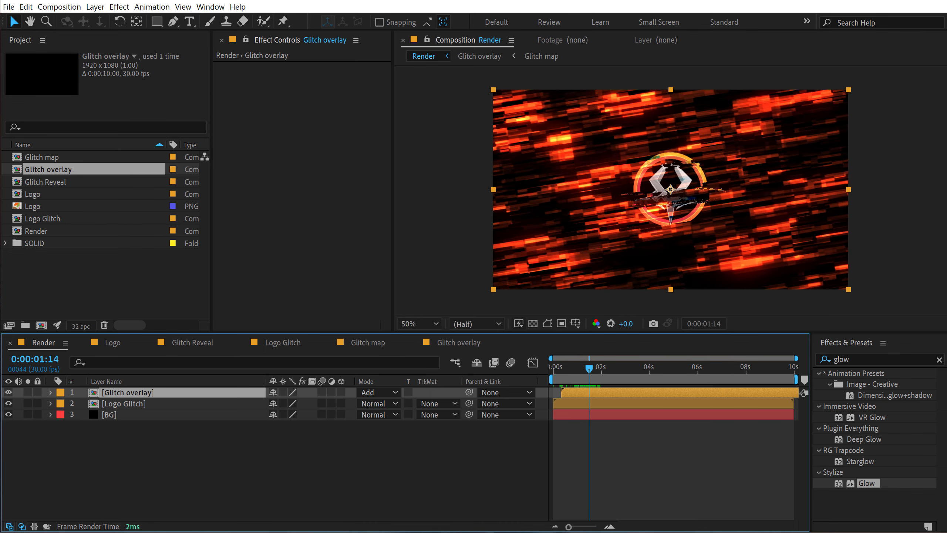
- Make the Glitch overlay and Logo Glitch layers 3D and add a two-node camera using the preset with a 54.4° horizontal angle of view
{"action": "left_click", "coordinate": [168, 447]}
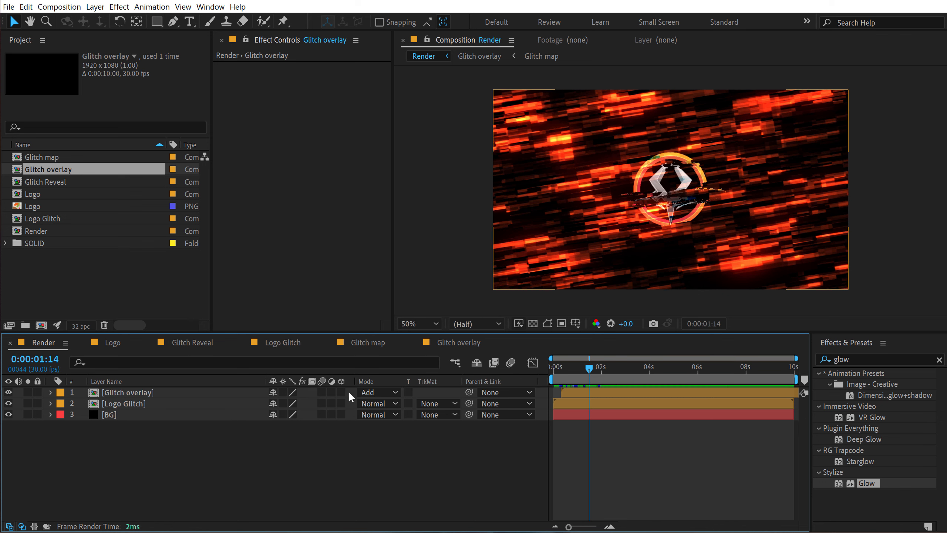
{"action": "left_click_drag", "start_coordinate": [342, 392], "coordinate": [342, 403]}
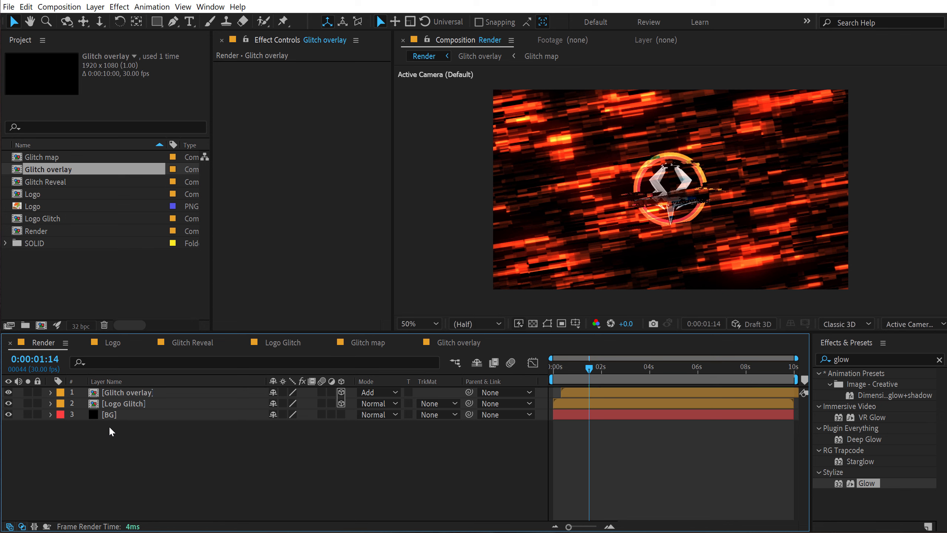
{"action": "right_click", "coordinate": [160, 429]}
{"action": "mouse_move", "coordinate": [220, 319]}
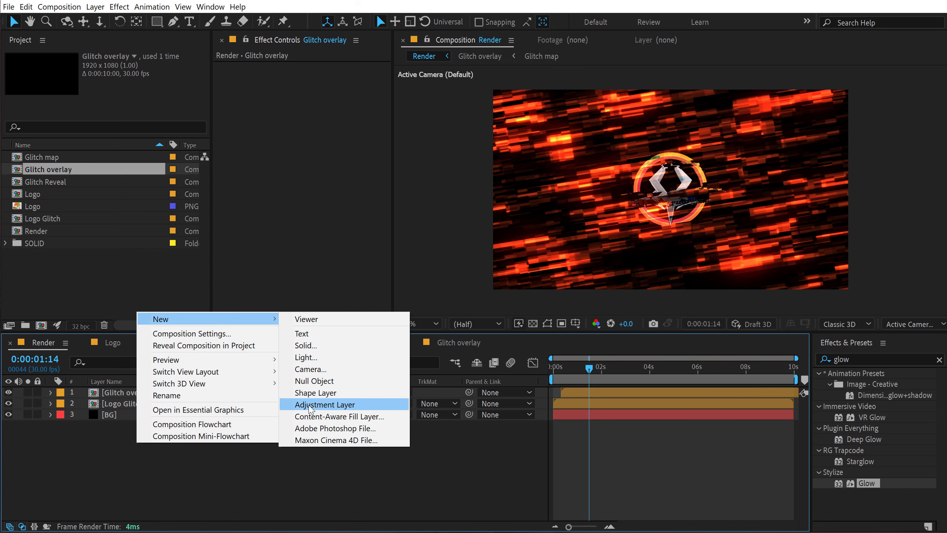
{"action": "left_click", "coordinate": [311, 369]}
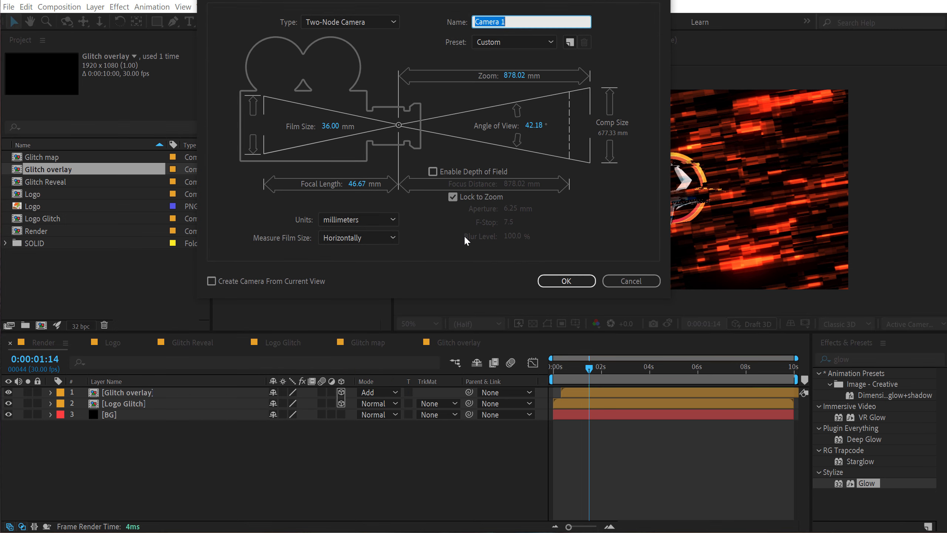
{"action": "left_click", "coordinate": [488, 44]}
{"action": "left_click", "coordinate": [512, 131]}
{"action": "left_click", "coordinate": [567, 281]}
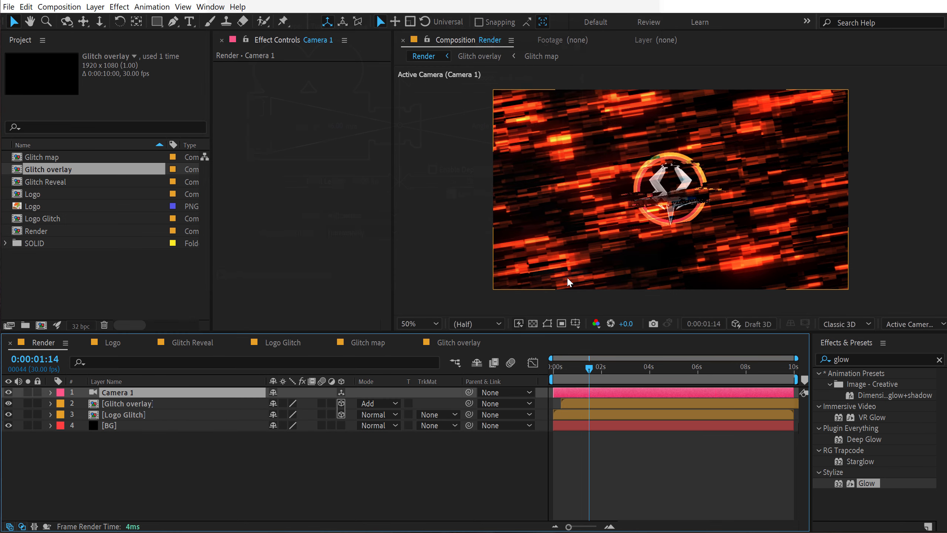
{"action": "left_click", "coordinate": [137, 469]}
{"action": "right_click", "coordinate": [132, 468]}
{"action": "left_click", "coordinate": [120, 479]}
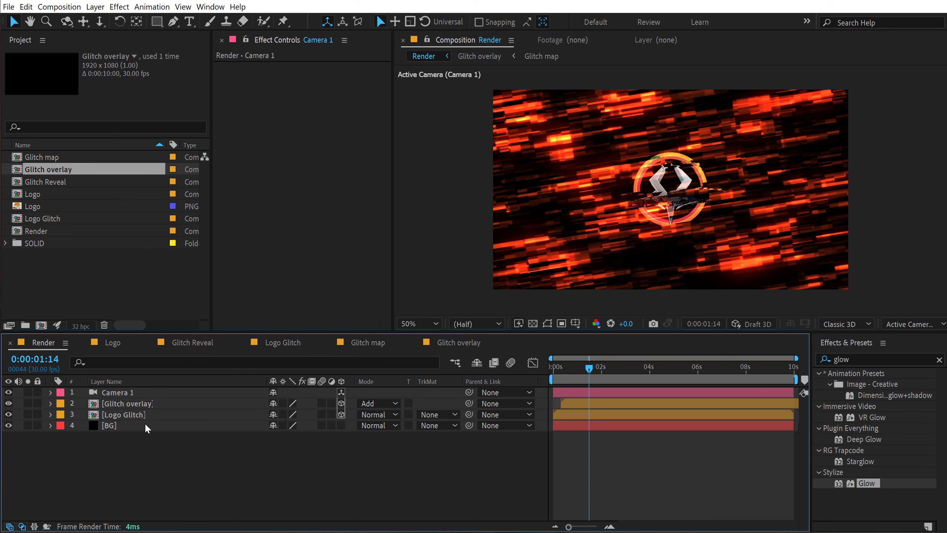
- Duplicate the Glitch overlay layer and shift the upper copy to start about 0.7 s in
{"action": "left_click", "coordinate": [137, 406]}
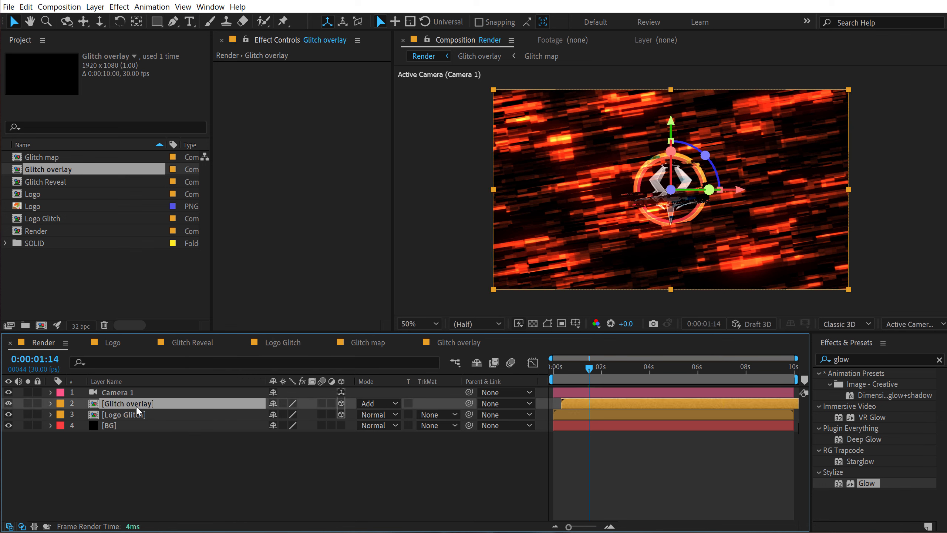
{"action": "key", "text": "ctrl+d"}
{"action": "left_click_drag", "start_coordinate": [570, 408], "coordinate": [576, 408]}
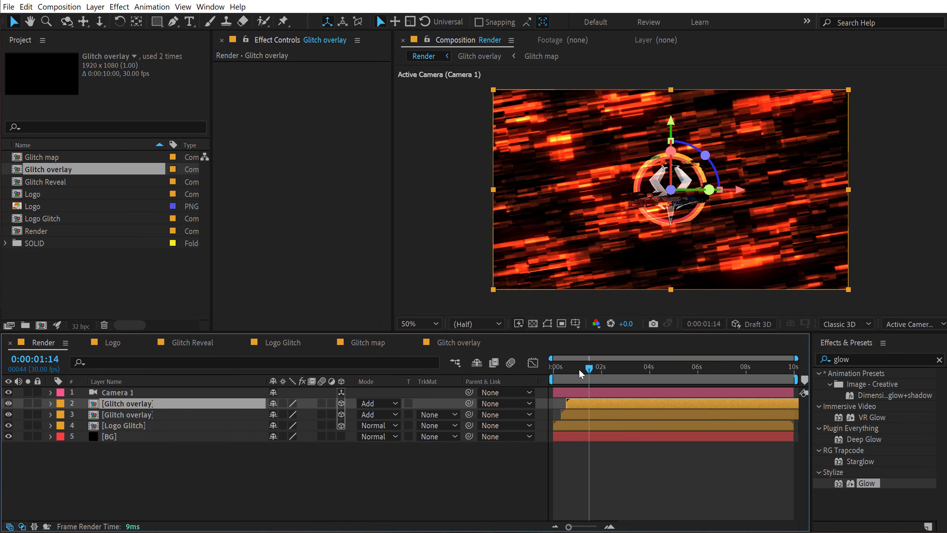
{"action": "left_click_drag", "start_coordinate": [575, 407], "coordinate": [578, 407]}
{"action": "left_click", "coordinate": [592, 368]}
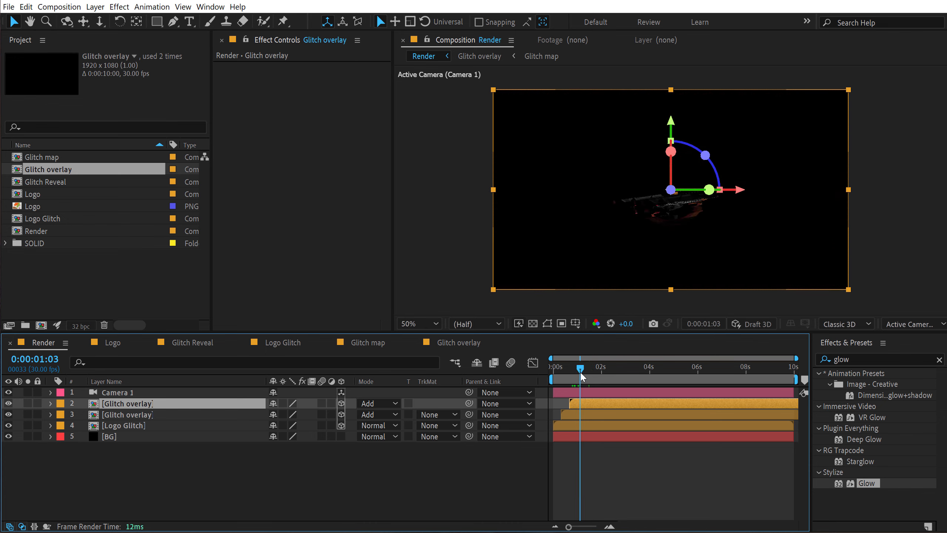
- Move the upper Glitch overlay copy toward the camera along the Z axis to about -1090
{"action": "left_click", "coordinate": [598, 371]}
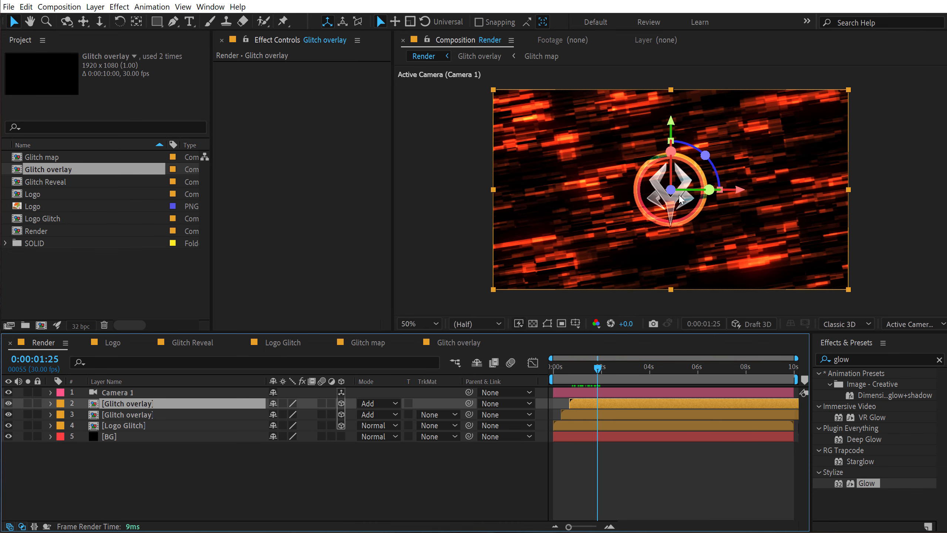
{"action": "mouse_move", "coordinate": [679, 196]}
{"action": "left_mouse_down"}
{"action": "mouse_move", "coordinate": [239, 281]}
{"action": "mouse_move", "coordinate": [38, 354]}
{"action": "left_mouse_up"}
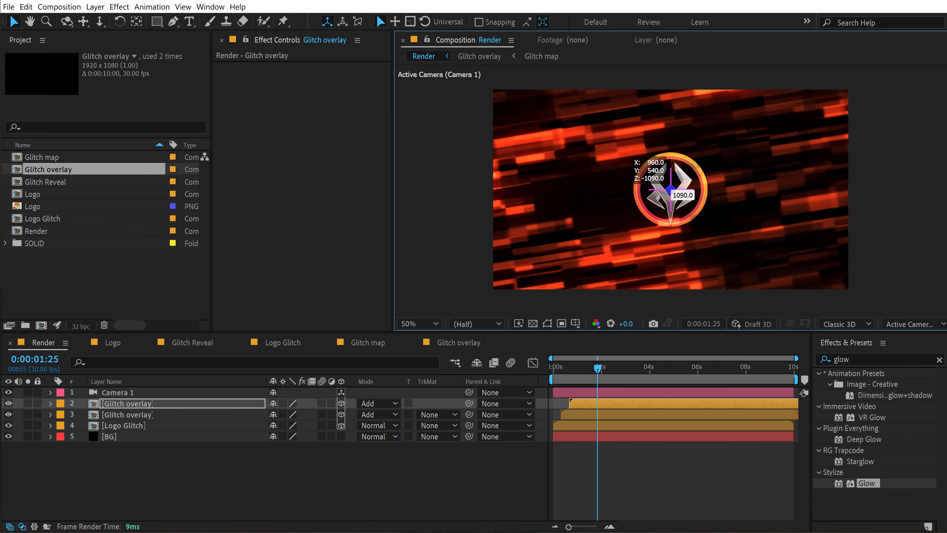
{"action": "left_click_drag", "start_coordinate": [368, 347], "coordinate": [357, 350]}
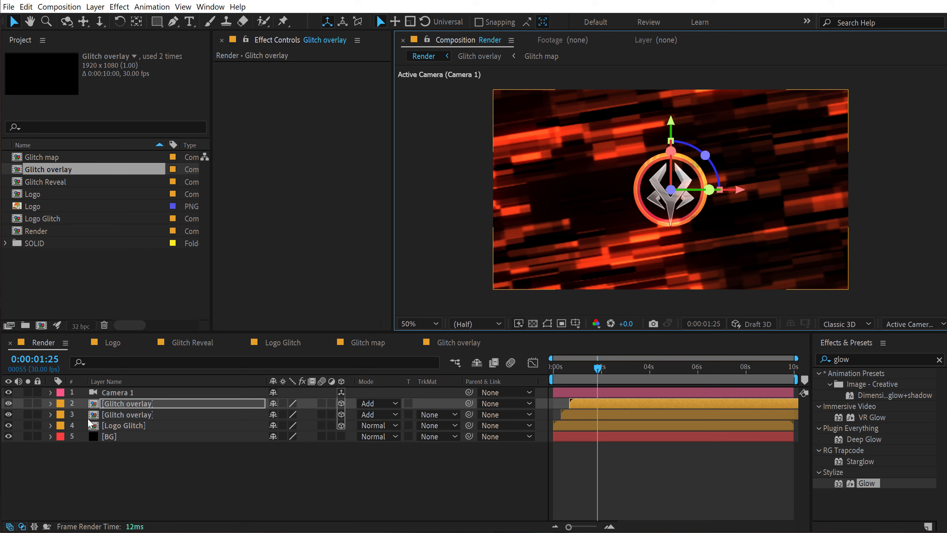
- Turn on Depth of Field for Camera 1 and set its Aperture to 250 pixels
{"action": "left_click", "coordinate": [119, 397]}
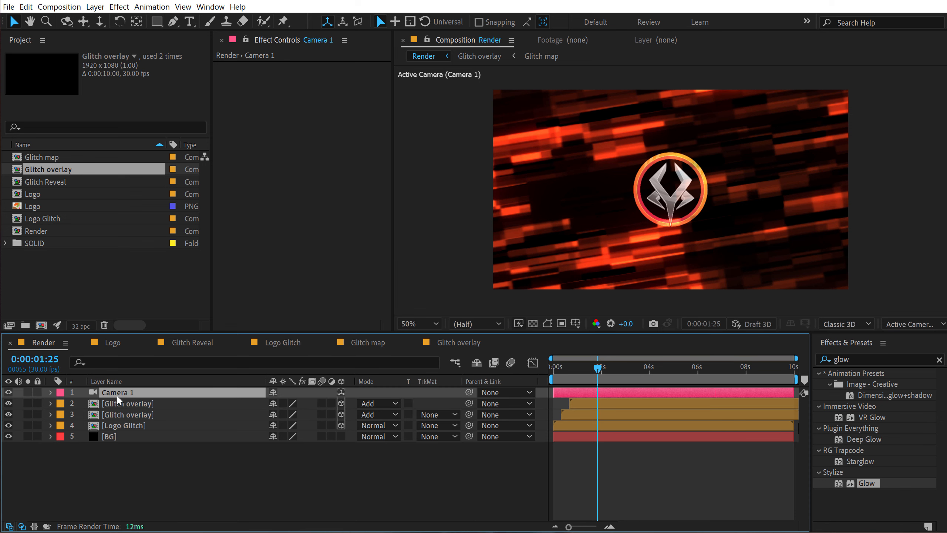
{"action": "left_click", "coordinate": [52, 392]}
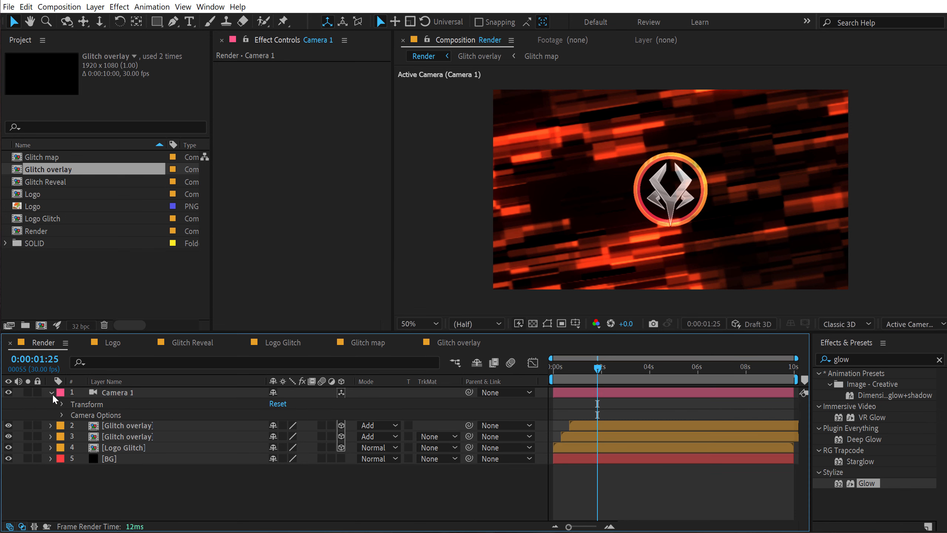
{"action": "left_click", "coordinate": [62, 415]}
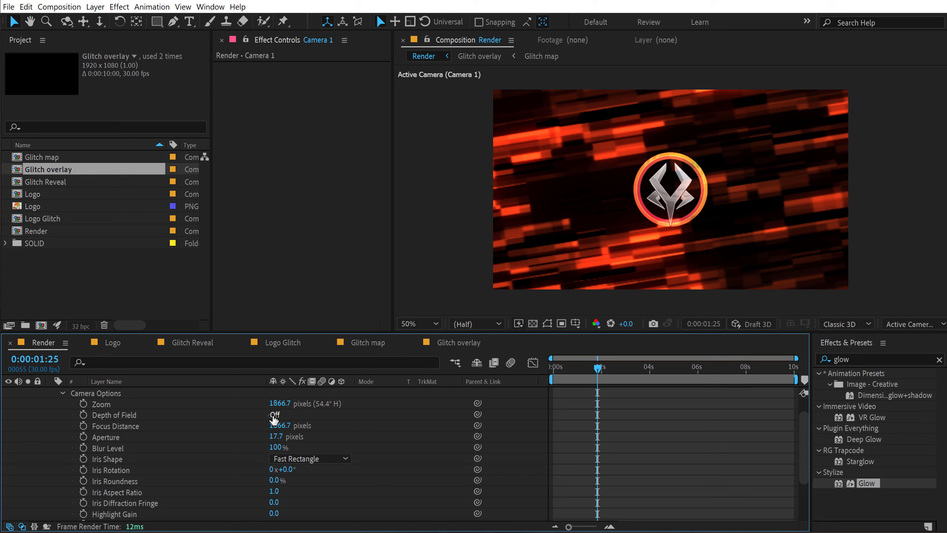
{"action": "left_click", "coordinate": [274, 415]}
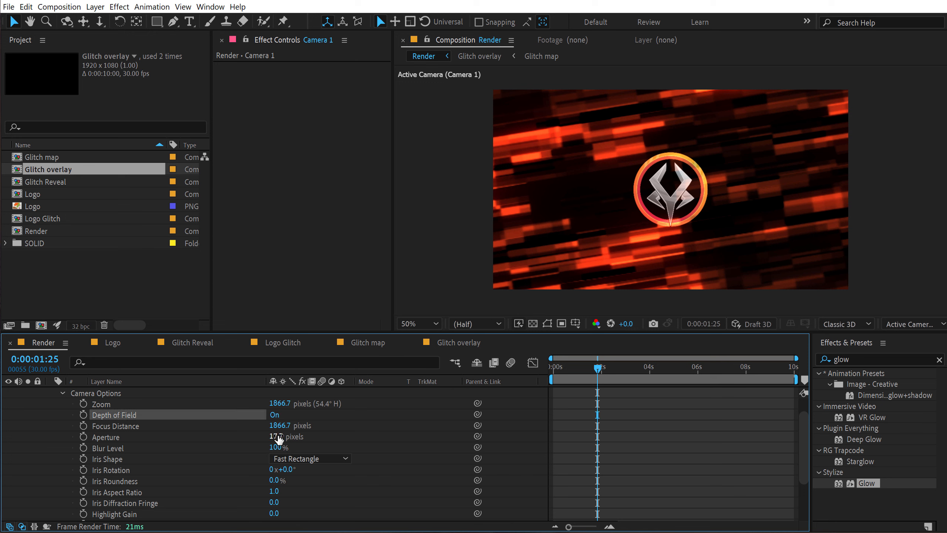
{"action": "left_click", "coordinate": [277, 437]}
{"action": "type", "text": "250"}
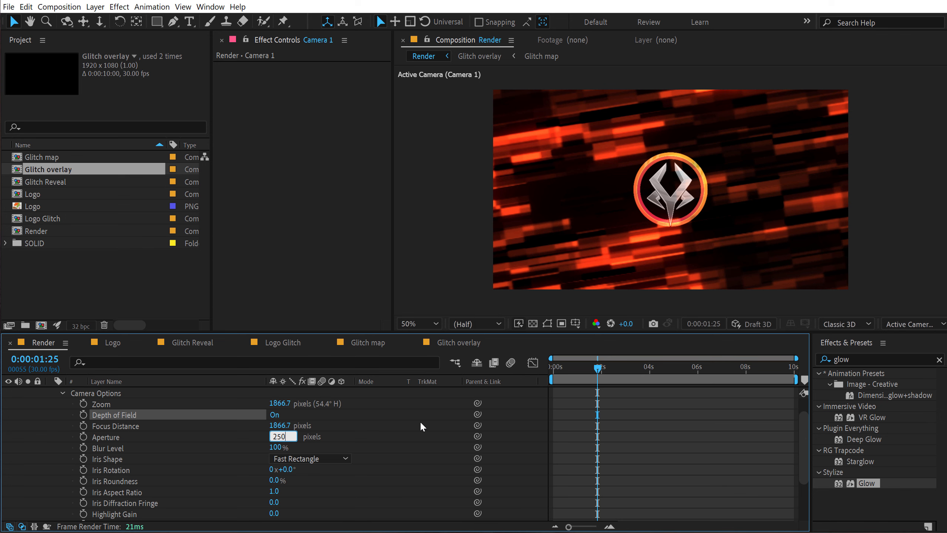
{"action": "left_click", "coordinate": [423, 427]}
- Set Camera 1's Blur Level to 200% and scrub through the reveal to check the depth blur
{"action": "left_click", "coordinate": [274, 447]}
{"action": "type", "text": "200"}
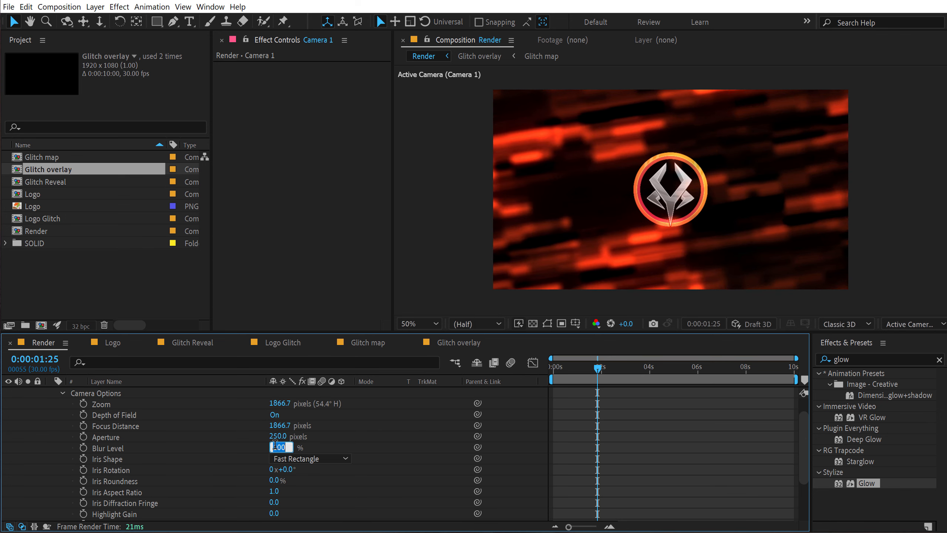
{"action": "left_click", "coordinate": [376, 429]}
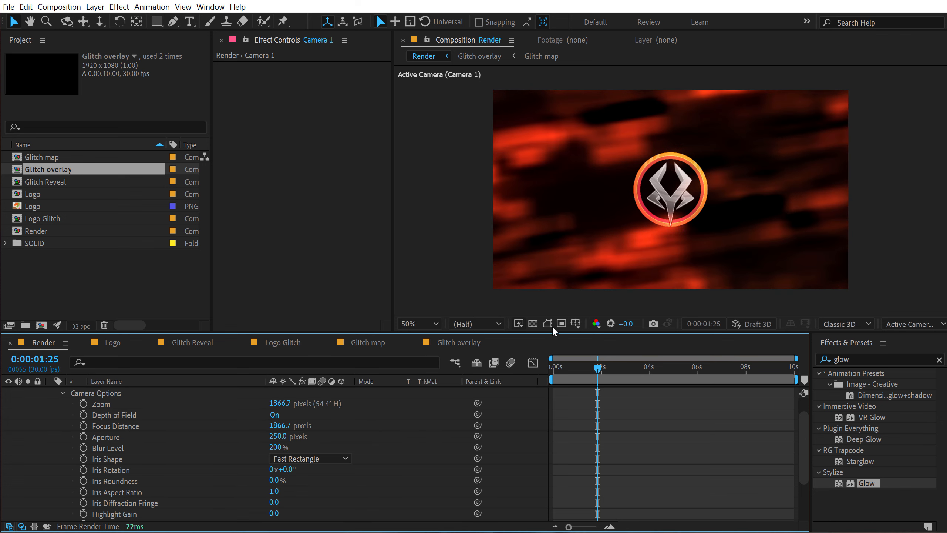
{"action": "left_click", "coordinate": [575, 370]}
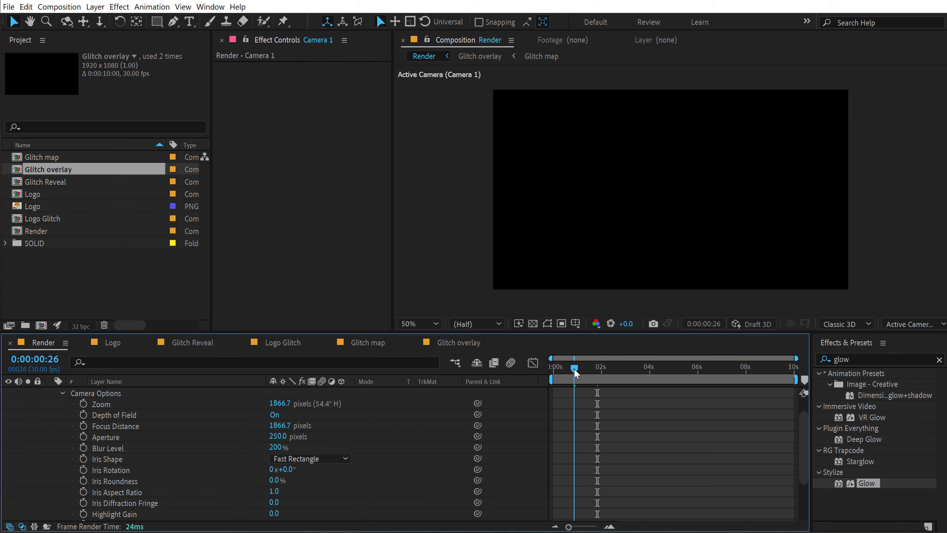
{"action": "left_click_drag", "start_coordinate": [574, 371], "coordinate": [597, 369]}
{"action": "scroll", "coordinate": [88, 421], "scroll_direction": "up", "scroll_amount": 1}
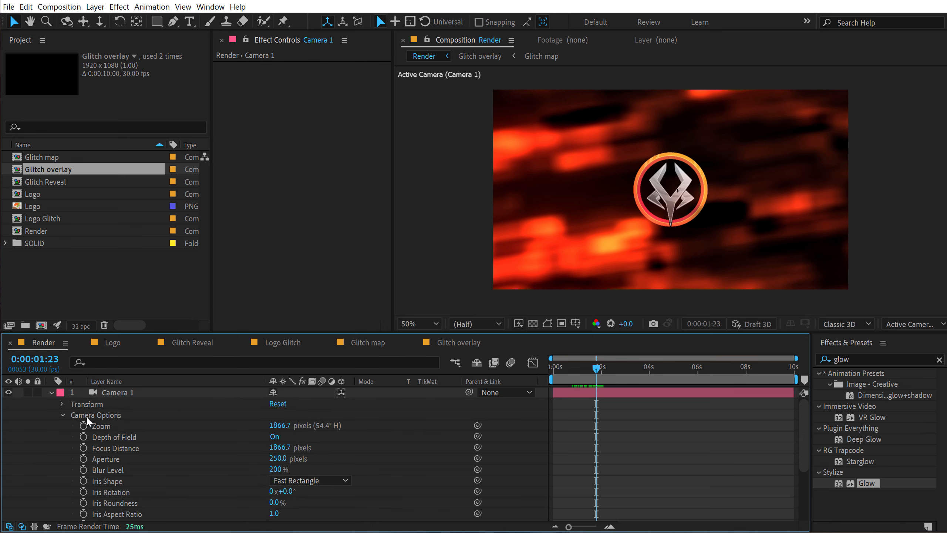
- Move the upper Glitch overlay layer back along Z to about -806 and make it start at about 0.6 s
{"action": "left_click", "coordinate": [51, 392]}
{"action": "left_click", "coordinate": [128, 404]}
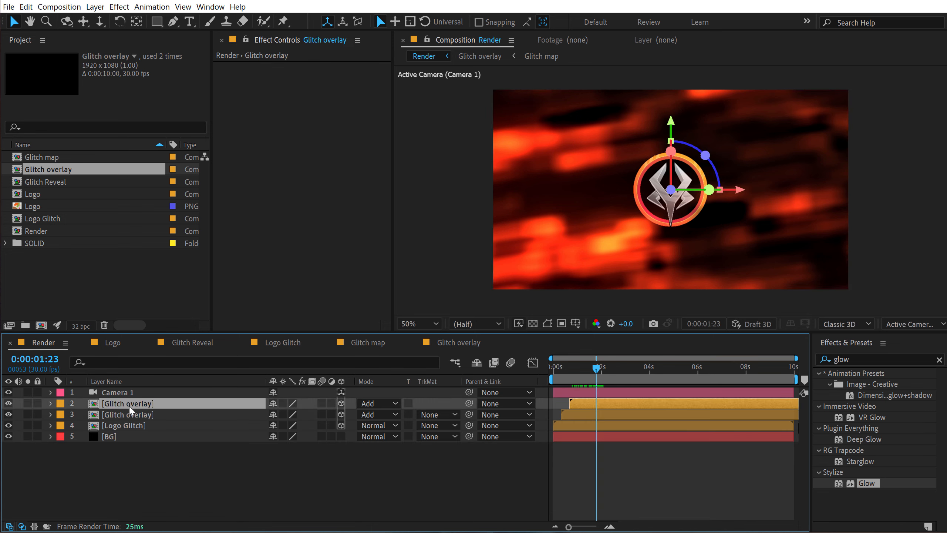
{"action": "left_click_drag", "start_coordinate": [668, 189], "coordinate": [836, 136]}
{"action": "left_click", "coordinate": [570, 477]}
{"action": "left_click_drag", "start_coordinate": [579, 404], "coordinate": [594, 369]}
{"action": "left_click", "coordinate": [458, 494]}
{"action": "left_click", "coordinate": [573, 408]}
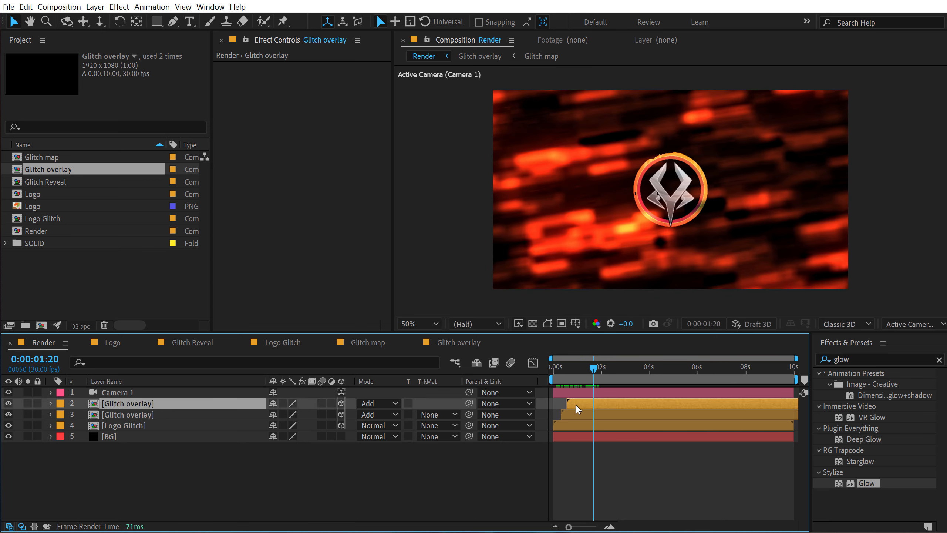
- Duplicate the upper Glitch overlay layer, start the new copy at about 0.85 s, and move it sideways along positive X
{"action": "key", "text": "ctrl+d"}
{"action": "left_click_drag", "start_coordinate": [577, 408], "coordinate": [581, 405]}
{"action": "mouse_move", "coordinate": [593, 369]}
{"action": "left_mouse_down"}
{"action": "mouse_move", "coordinate": [579, 371]}
{"action": "mouse_move", "coordinate": [610, 373]}
{"action": "mouse_move", "coordinate": [590, 373]}
{"action": "mouse_move", "coordinate": [603, 376]}
{"action": "left_mouse_up"}
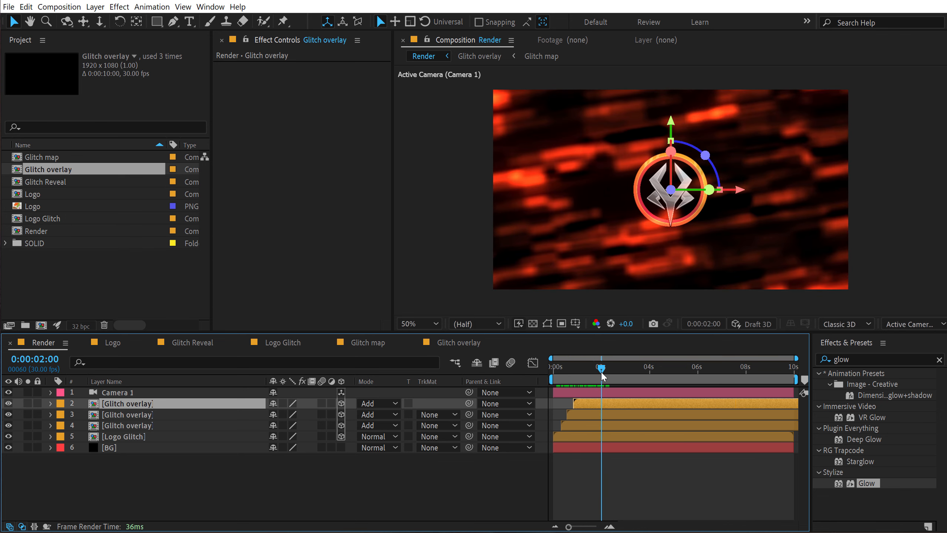
{"action": "left_click_drag", "start_coordinate": [735, 193], "coordinate": [774, 192]}
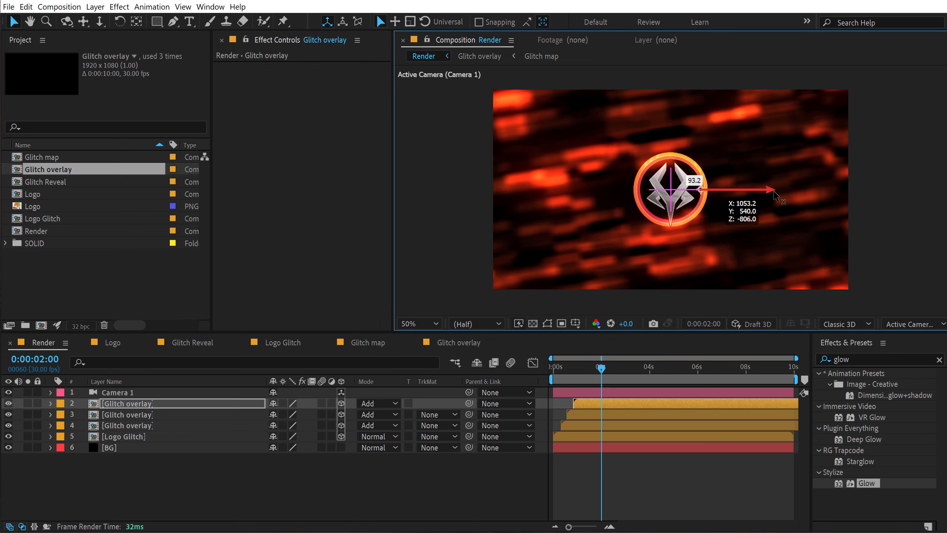
{"action": "left_click_drag", "start_coordinate": [873, 194], "coordinate": [874, 194]}
{"action": "left_click", "coordinate": [658, 474]}
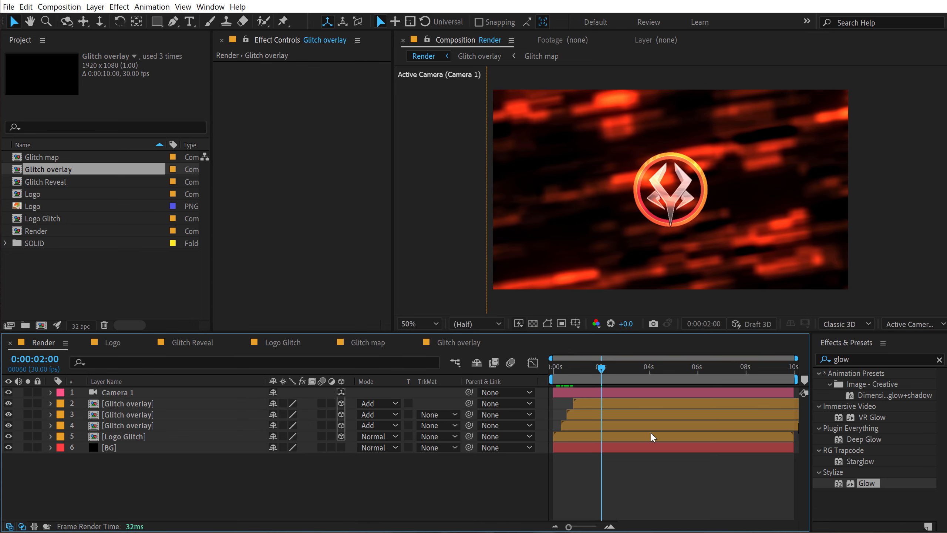
- Shift the topmost Glitch overlay copy slightly earlier, to about 0.8 s, and scrub through the reveal to check it
{"action": "left_click_drag", "start_coordinate": [566, 367], "coordinate": [598, 367]}
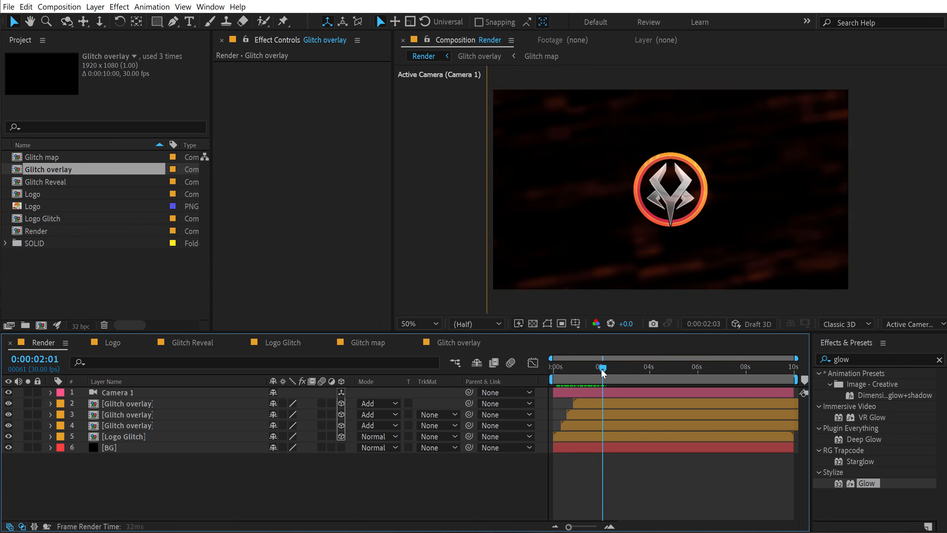
{"action": "left_click_drag", "start_coordinate": [587, 403], "coordinate": [584, 401]}
{"action": "left_click_drag", "start_coordinate": [562, 367], "coordinate": [601, 373]}
{"action": "left_click", "coordinate": [128, 471]}
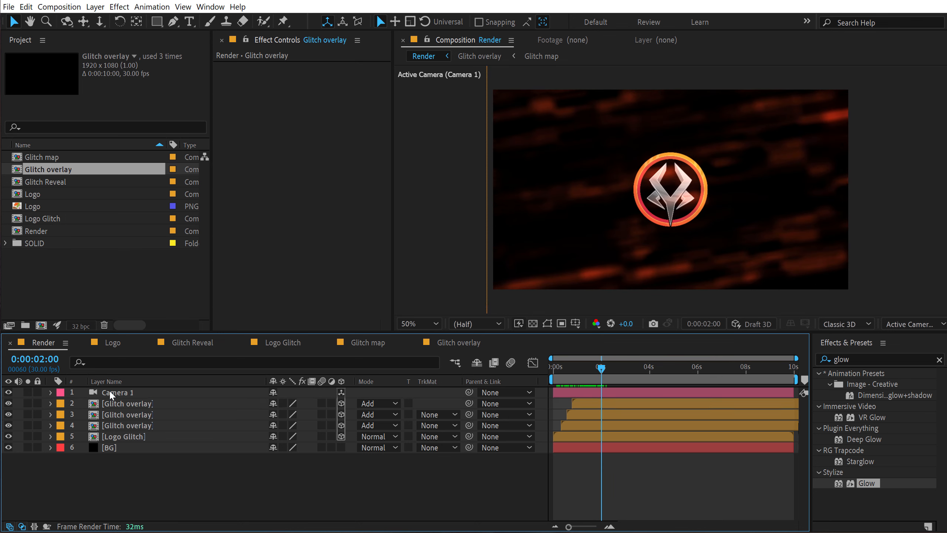
- Add a Position keyframe to Camera 1 at 0:00:00:00 and end the work area at 0:00:03:29
{"action": "left_click", "coordinate": [112, 392]}
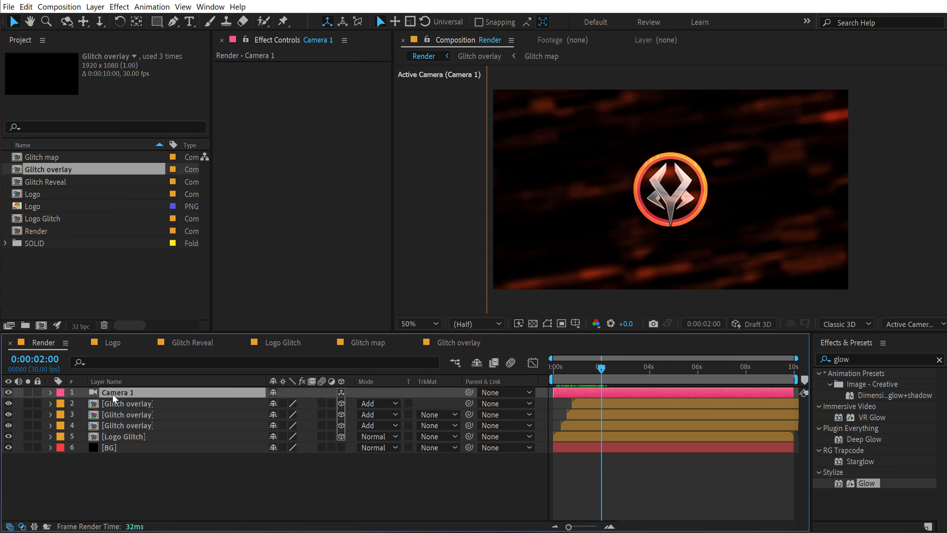
{"action": "key", "text": "p"}
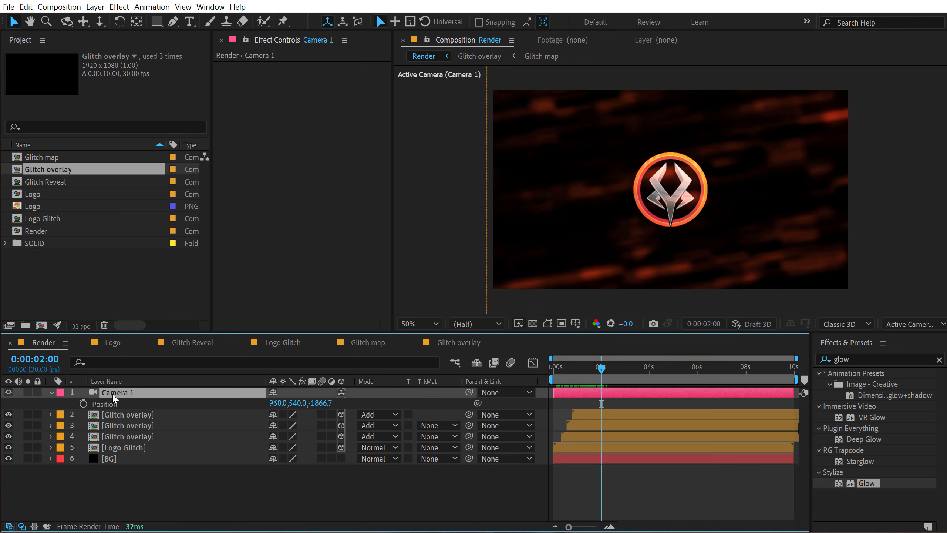
{"action": "left_click", "coordinate": [568, 365]}
{"action": "key", "text": "Home"}
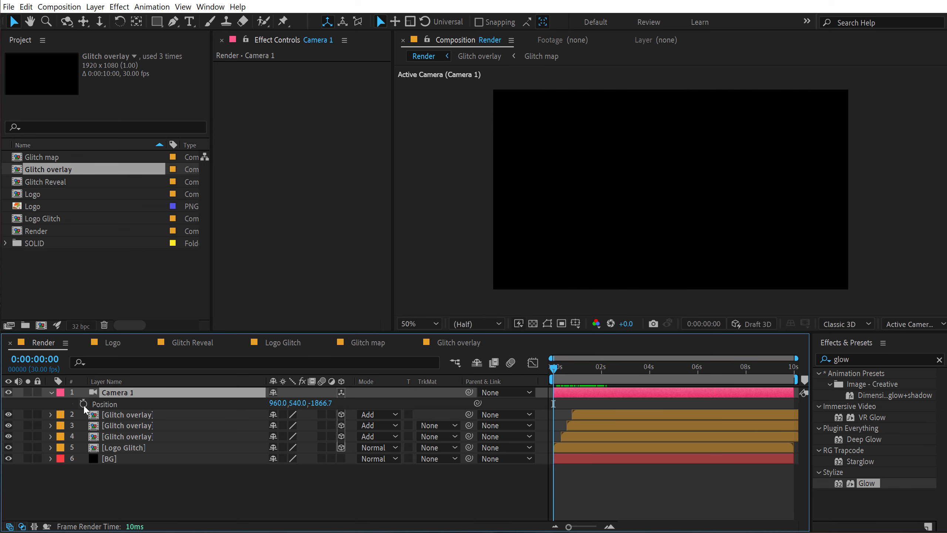
{"action": "left_click", "coordinate": [83, 405]}
{"action": "left_click_drag", "start_coordinate": [588, 370], "coordinate": [650, 372]}
{"action": "key", "text": "n"}
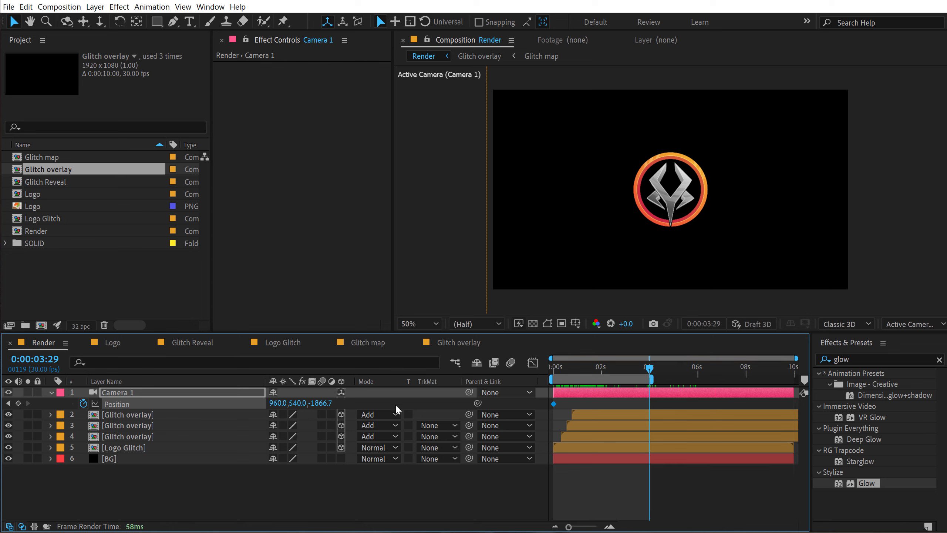
- Try moving Camera 1 forward to a Z position of -1780.7 at 0:00:03:29, and undo the move
{"action": "left_click_drag", "start_coordinate": [323, 403], "coordinate": [373, 394]}
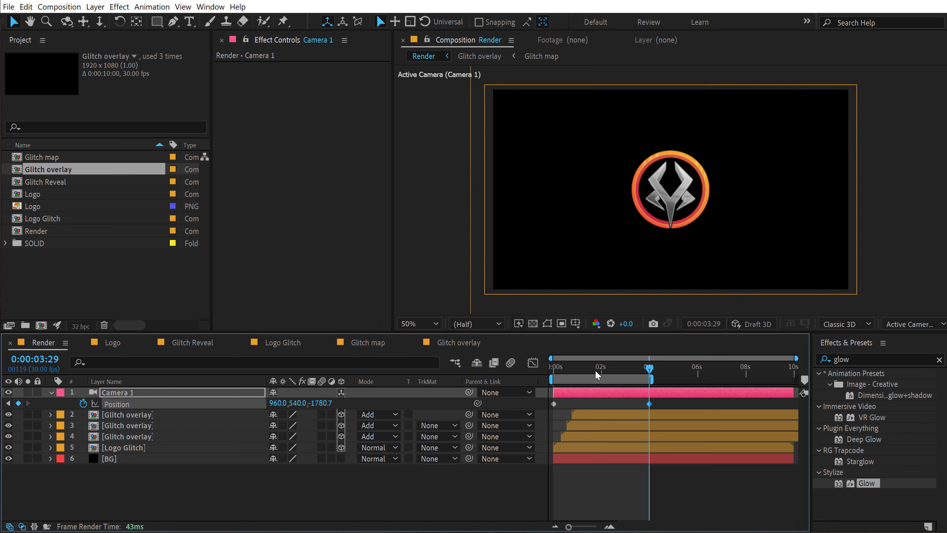
{"action": "key", "text": "ctrl+z"}
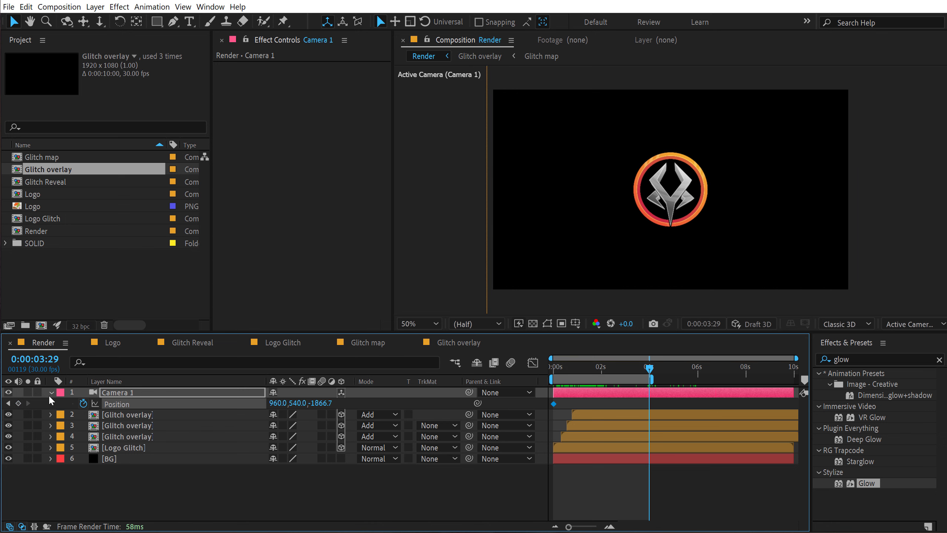
- Add a Focus Distance keyframe to Camera 1 at 0:00:00:00
{"action": "double_click", "coordinate": [50, 391]}
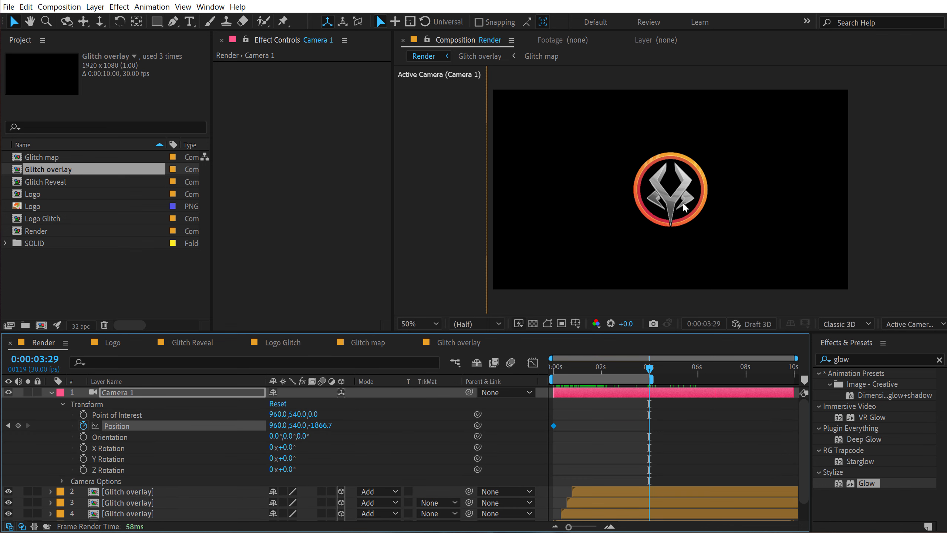
{"action": "key", "text": "slash"}
{"action": "left_click", "coordinate": [62, 482]}
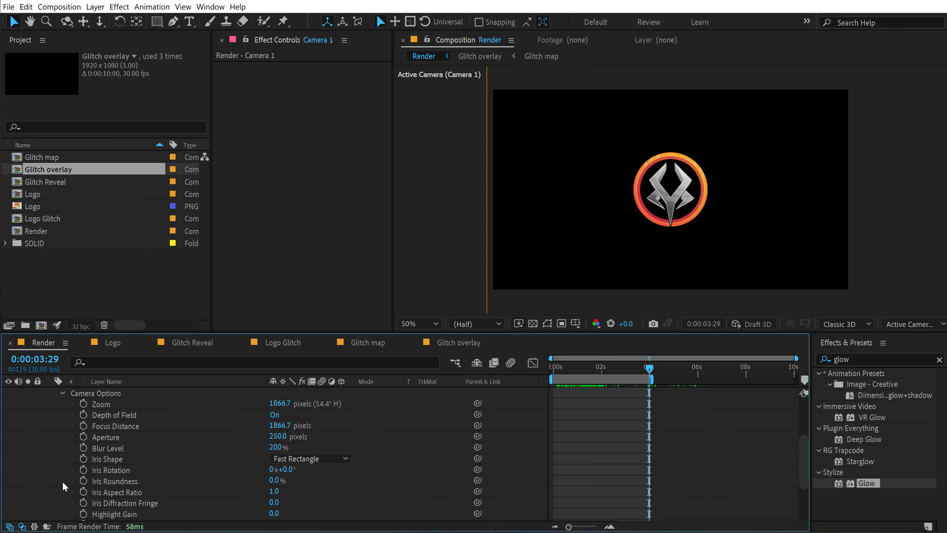
{"action": "left_click_drag", "start_coordinate": [596, 367], "coordinate": [529, 379]}
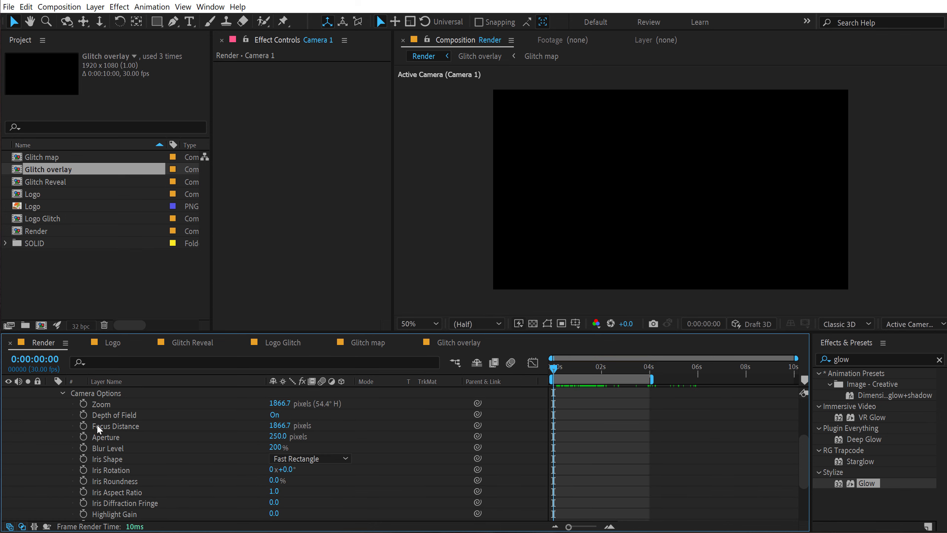
{"action": "left_click", "coordinate": [83, 426]}
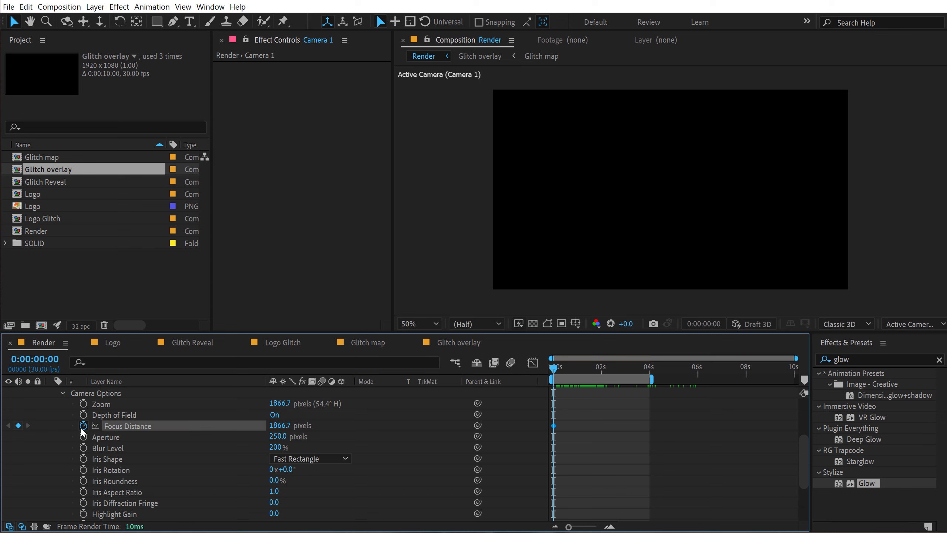
{"action": "scroll", "coordinate": [147, 404], "scroll_direction": "up", "scroll_amount": 3}
- At 0:00:04:00, keyframe Camera 1's Z position at -1673.7 and its Focus Distance at 1658.7 pixels
{"action": "left_click", "coordinate": [144, 398]}
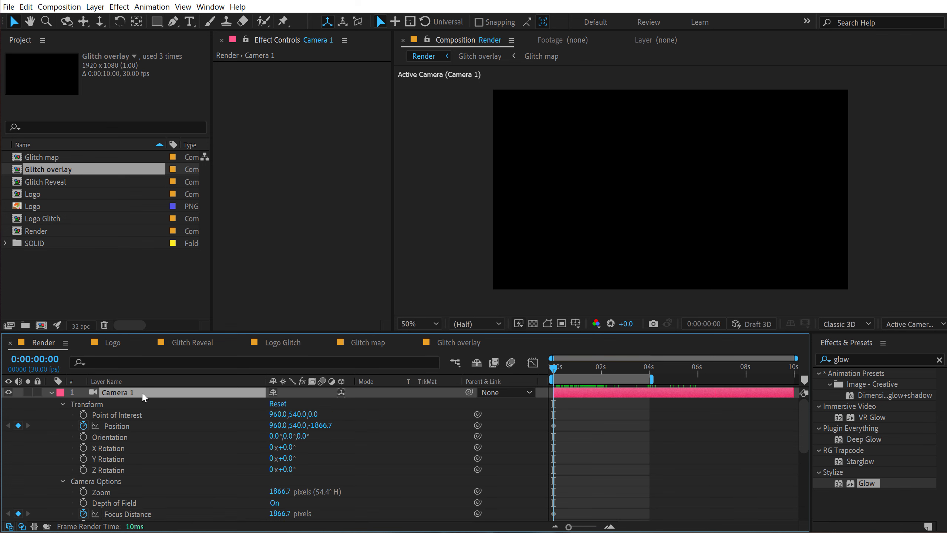
{"action": "key", "text": "u"}
{"action": "left_click_drag", "start_coordinate": [641, 367], "coordinate": [651, 371]}
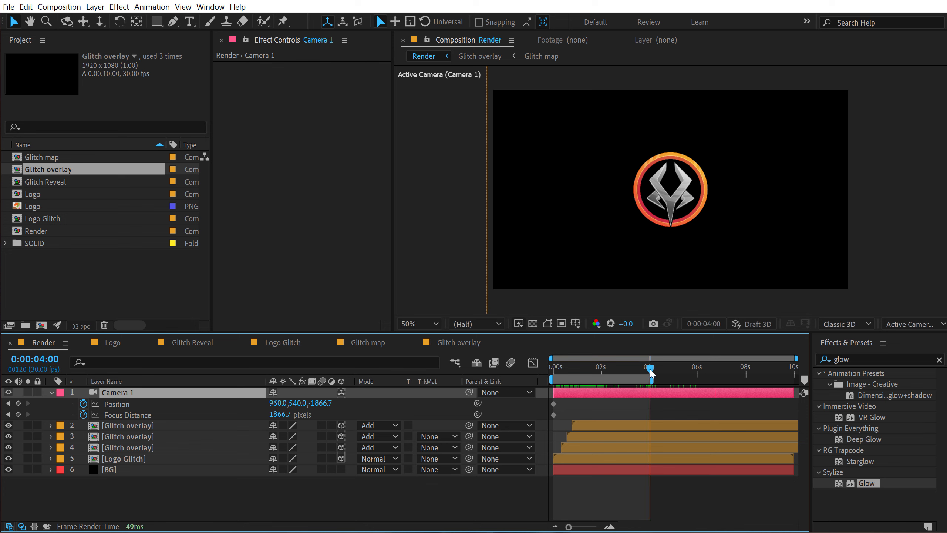
{"action": "left_click_drag", "start_coordinate": [321, 410], "coordinate": [433, 393]}
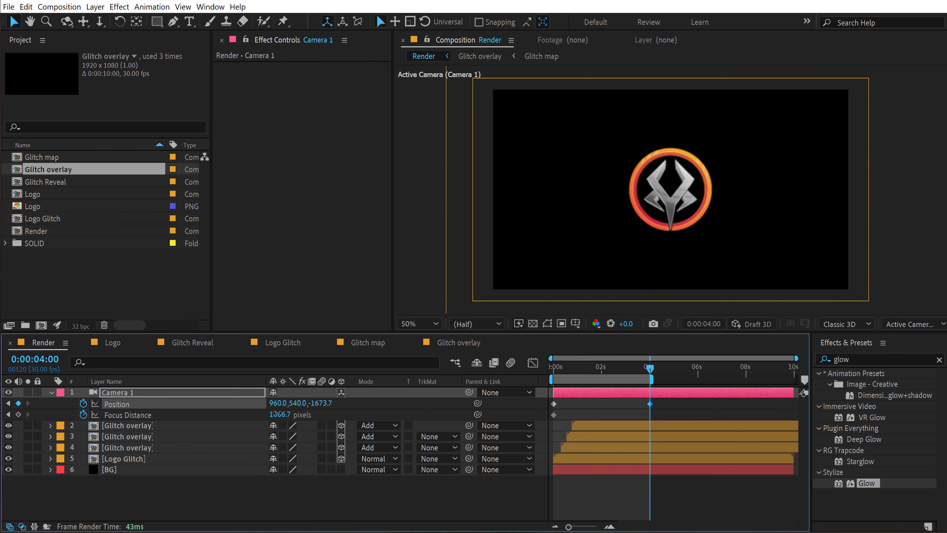
{"action": "left_click_drag", "start_coordinate": [279, 414], "coordinate": [316, 410]}
{"action": "left_click_drag", "start_coordinate": [140, 420], "coordinate": [142, 421]}
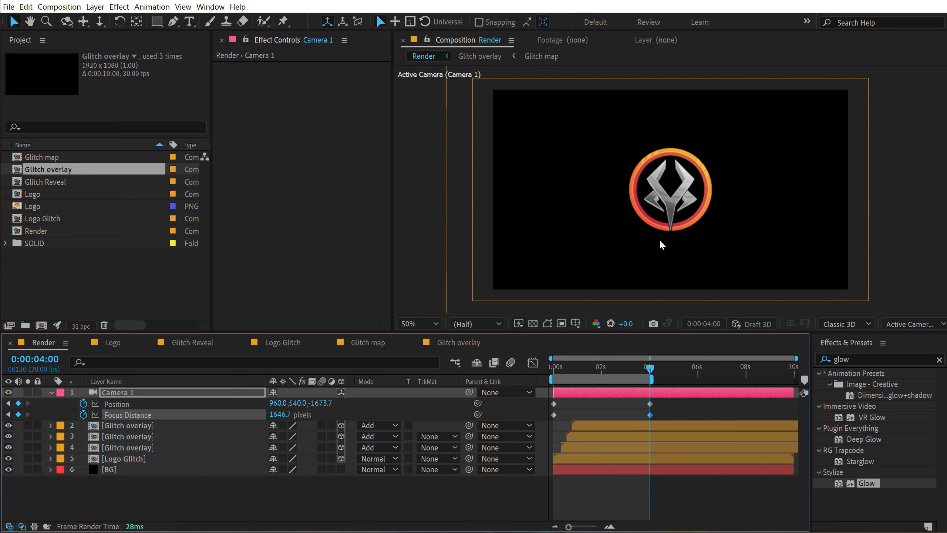
{"action": "scroll", "coordinate": [659, 238], "scroll_direction": "up", "scroll_amount": 1}
{"action": "mouse_move", "coordinate": [282, 414]}
{"action": "left_mouse_down"}
{"action": "mouse_move", "coordinate": [243, 414]}
{"action": "mouse_move", "coordinate": [289, 414]}
{"action": "left_mouse_up"}
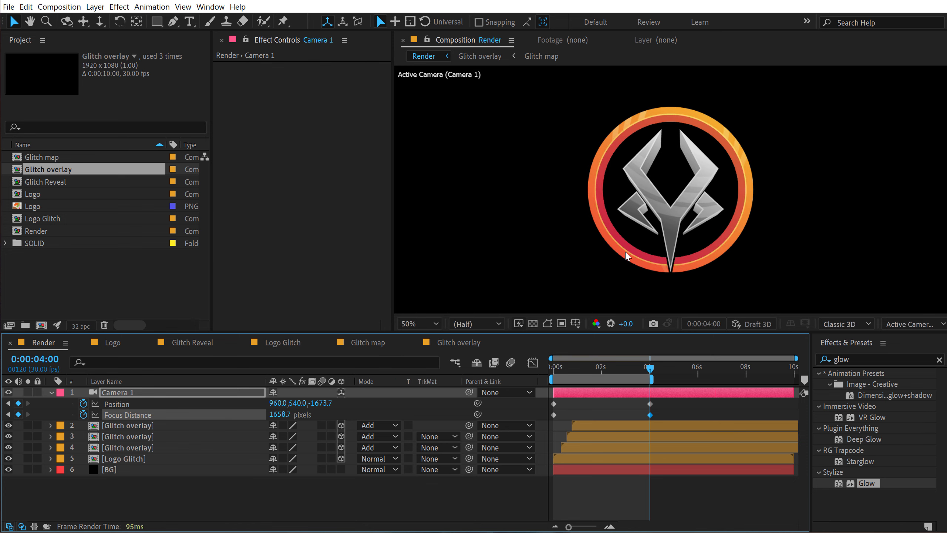
- Preview the reveal from the start to check the camera push-in and focus
{"action": "left_click_drag", "start_coordinate": [608, 365], "coordinate": [519, 380]}
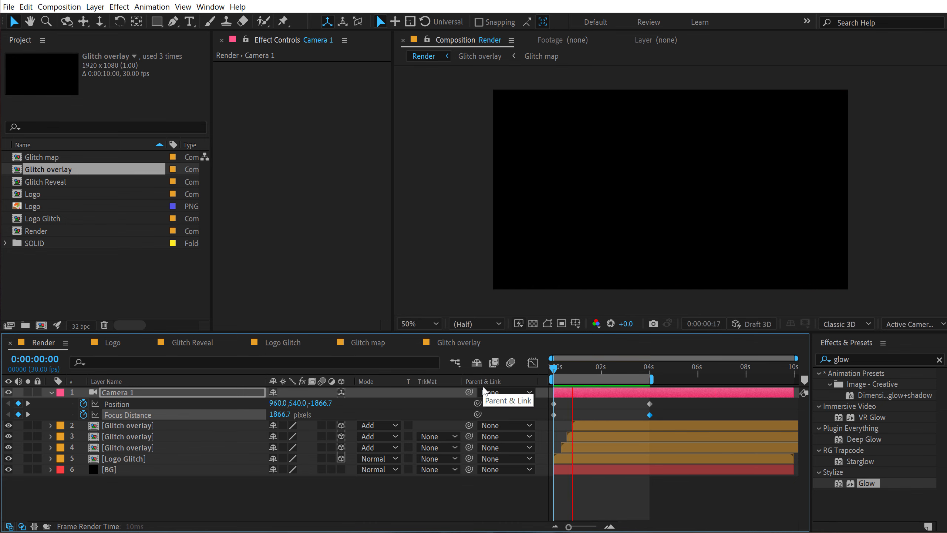
{"action": "key", "text": "space"}
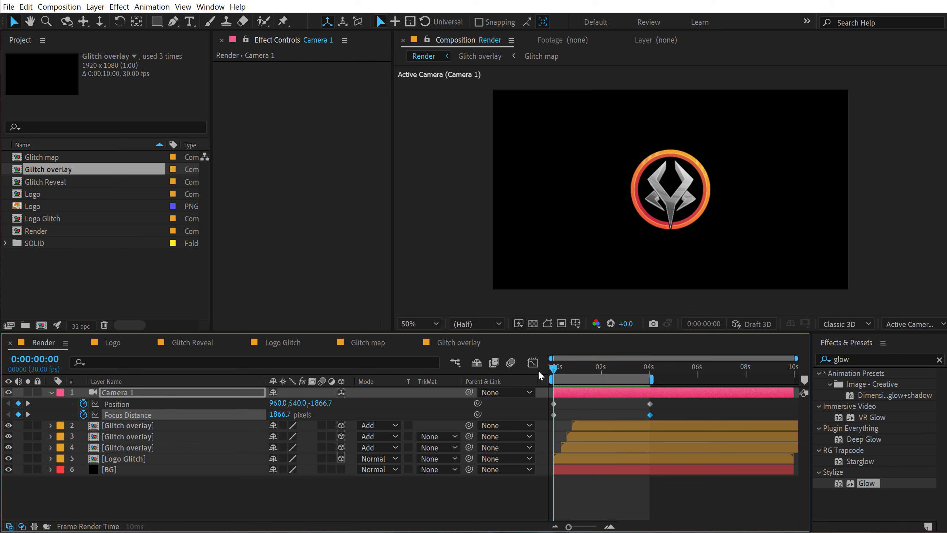
{"action": "key", "text": "space"}
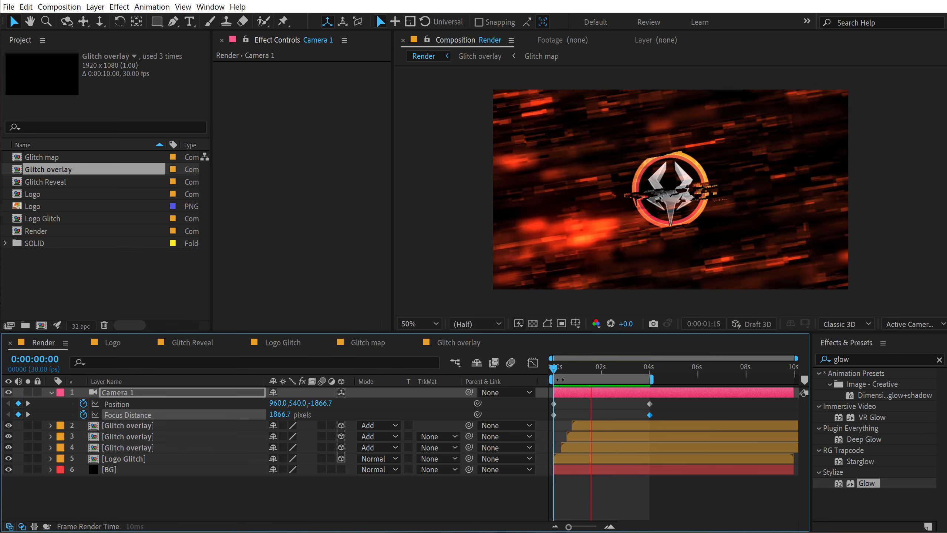
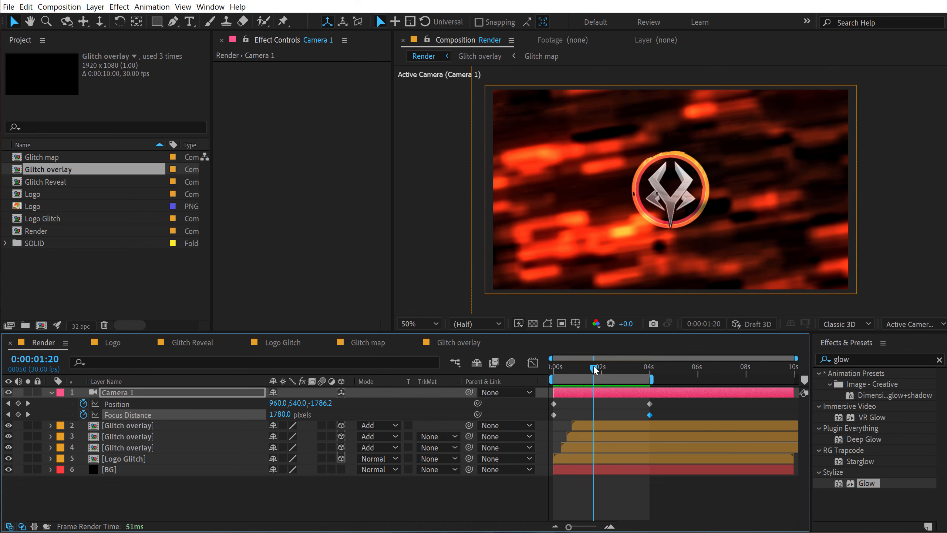
- Apply Glow to the Logo Glitch layer with Glow Threshold 73.3%, Glow Radius 251 and Glow Intensity 0.9
{"action": "mouse_move", "coordinate": [596, 368]}
{"action": "left_mouse_down"}
{"action": "mouse_move", "coordinate": [582, 375]}
{"action": "mouse_move", "coordinate": [588, 370]}
{"action": "left_mouse_up"}
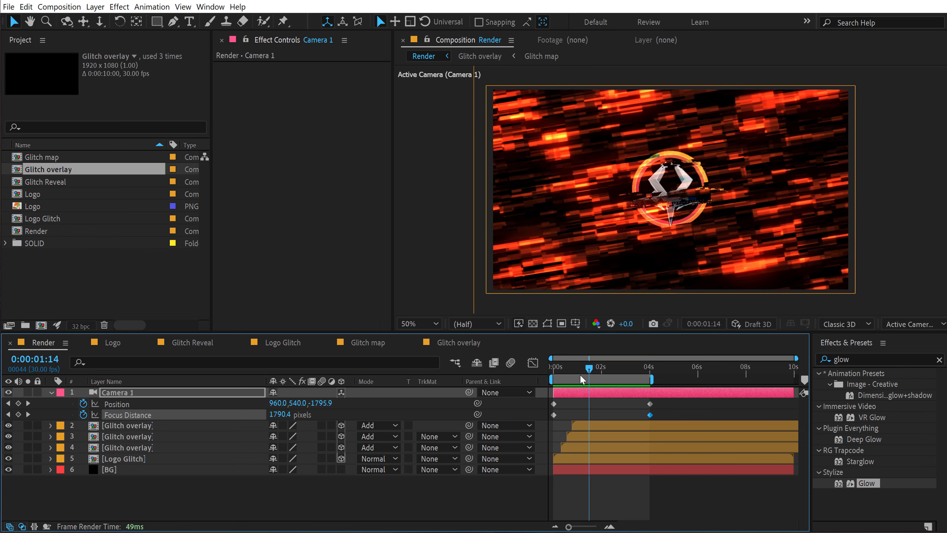
{"action": "left_click", "coordinate": [109, 461]}
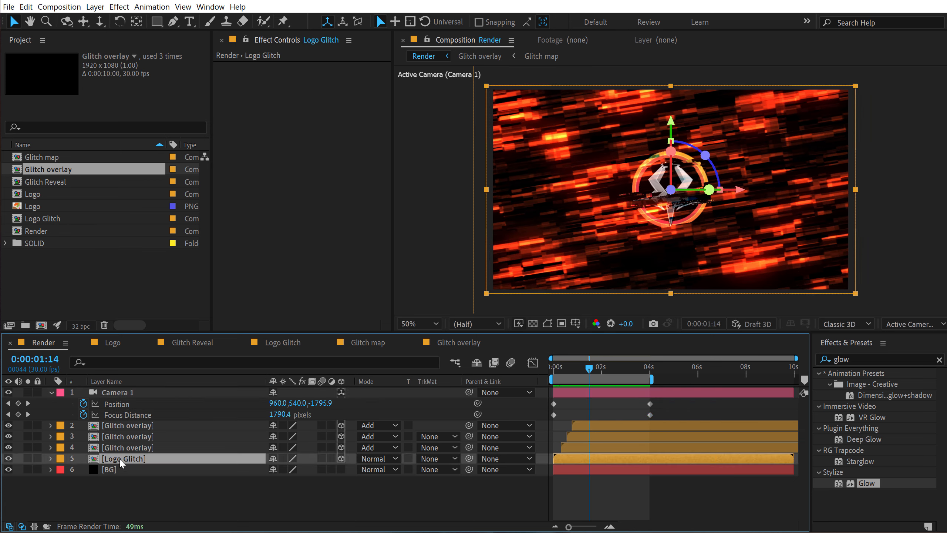
{"action": "double_click", "coordinate": [863, 484]}
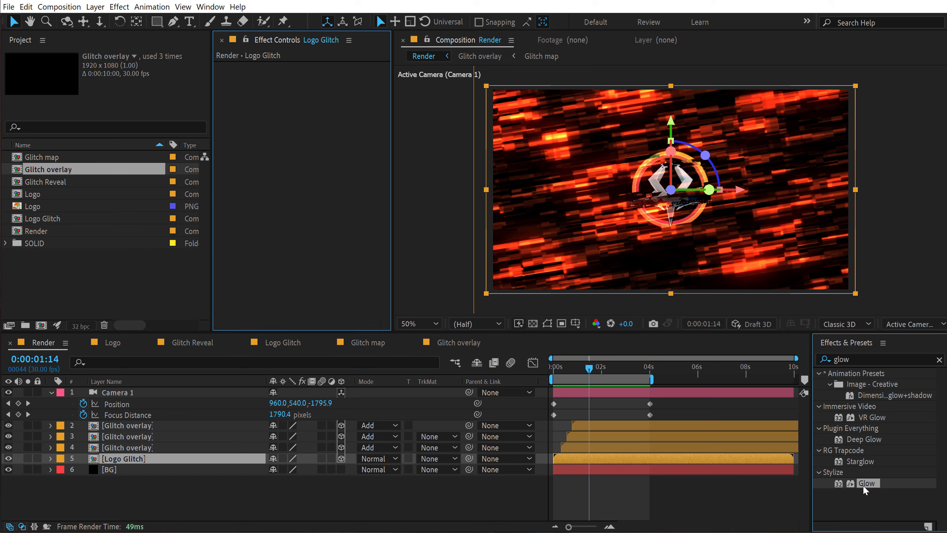
{"action": "left_click_drag", "start_coordinate": [320, 90], "coordinate": [433, 94]}
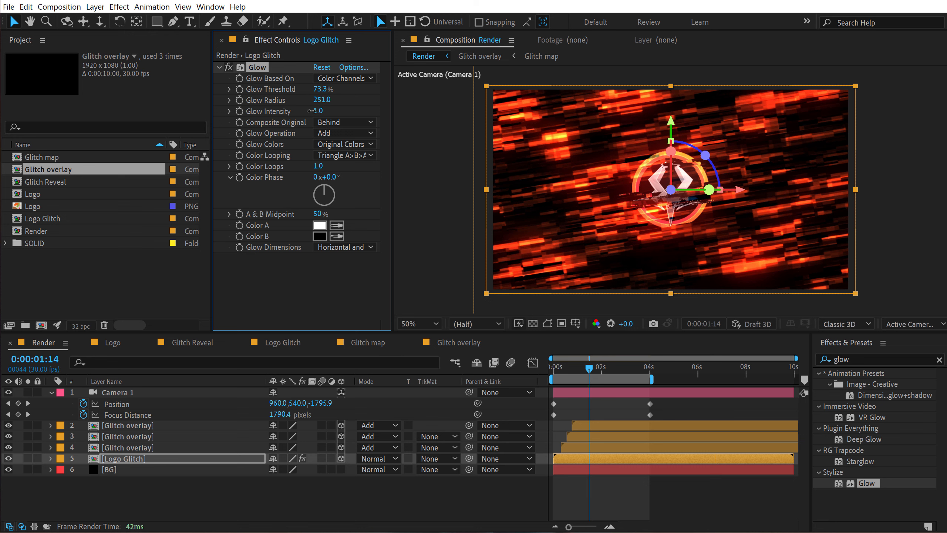
{"action": "left_click_drag", "start_coordinate": [310, 110], "coordinate": [297, 116]}
- Keyframe the Logo Glitch layer's Glow Intensity from 0.1 at 0:00:01:06 to about 1.4 at 0:00:01:15
{"action": "left_click", "coordinate": [584, 369]}
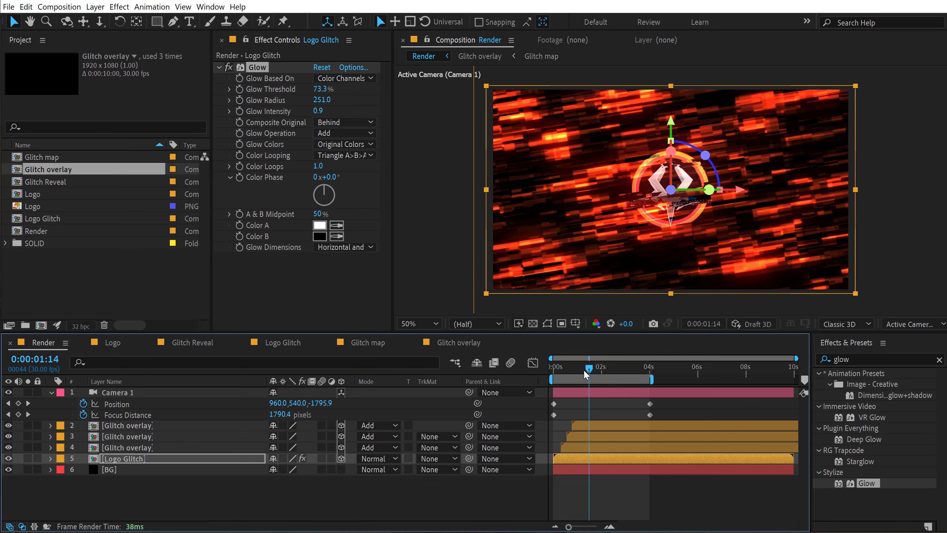
{"action": "left_click_drag", "start_coordinate": [589, 369], "coordinate": [585, 370]}
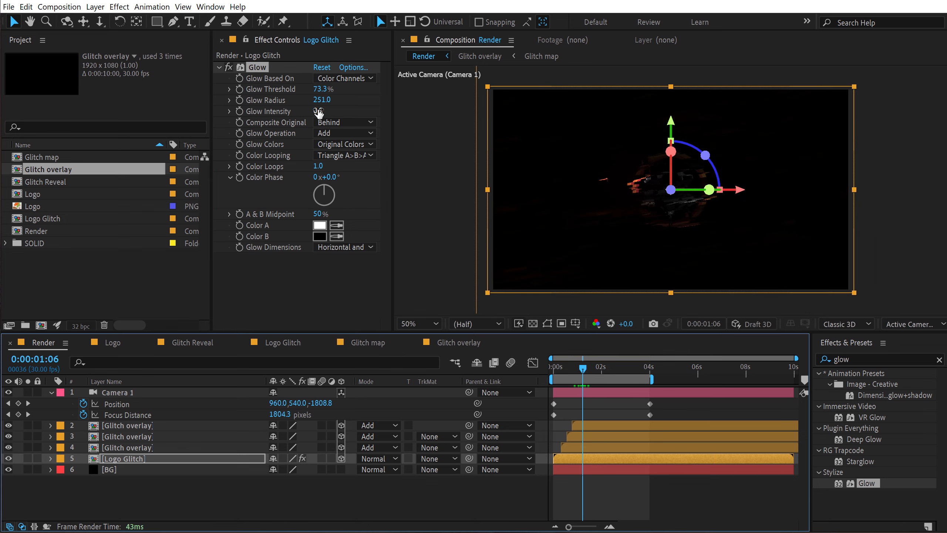
{"action": "left_click_drag", "start_coordinate": [318, 112], "coordinate": [299, 114]}
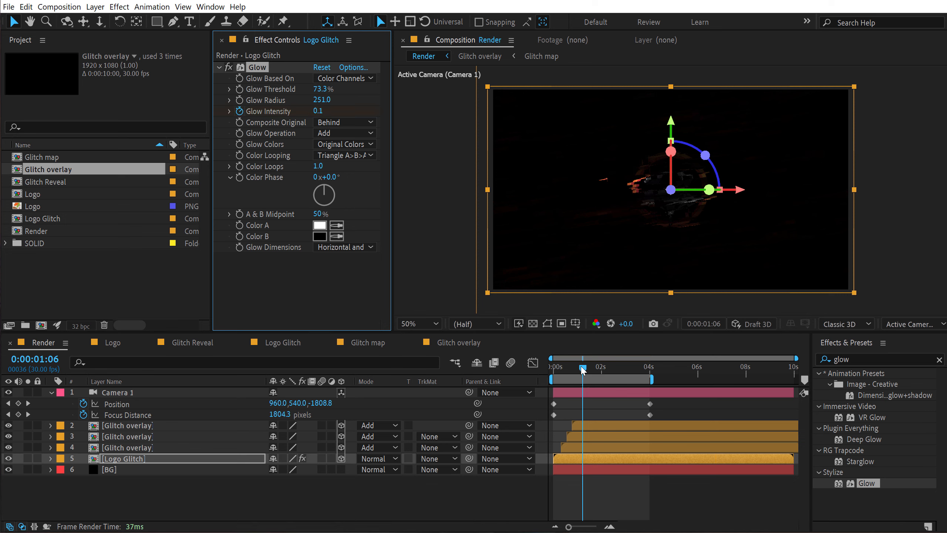
{"action": "left_click_drag", "start_coordinate": [583, 369], "coordinate": [590, 370]}
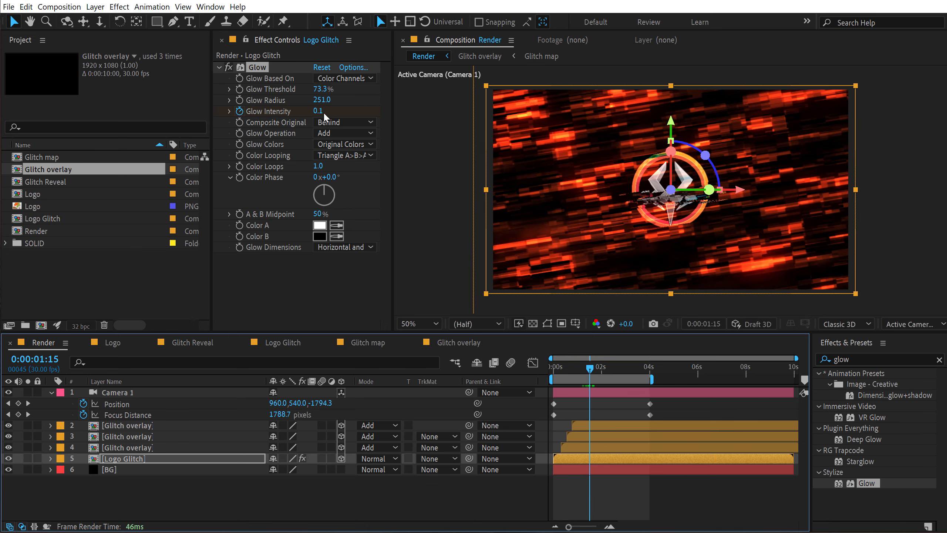
{"action": "left_click_drag", "start_coordinate": [324, 112], "coordinate": [415, 114]}
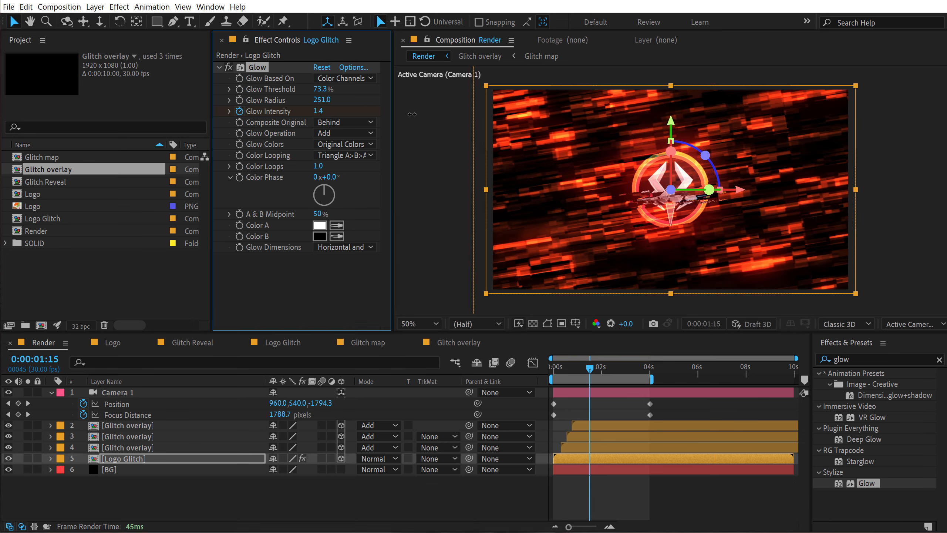
- Keyframe the Logo Glitch layer's Glow Intensity at 0.4 at 0:00:02:07 and check the glow's fade
{"action": "left_click_drag", "start_coordinate": [596, 374], "coordinate": [608, 368]}
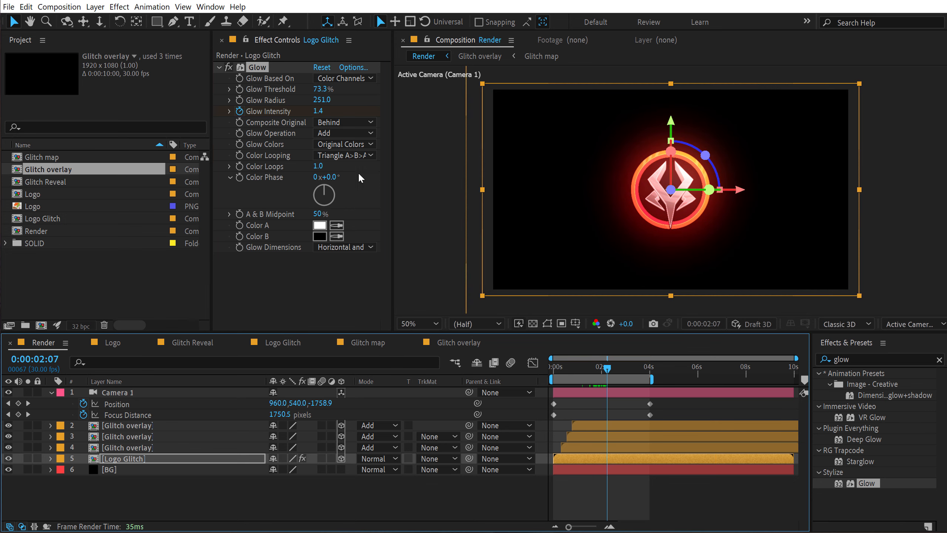
{"action": "left_click_drag", "start_coordinate": [323, 114], "coordinate": [221, 126]}
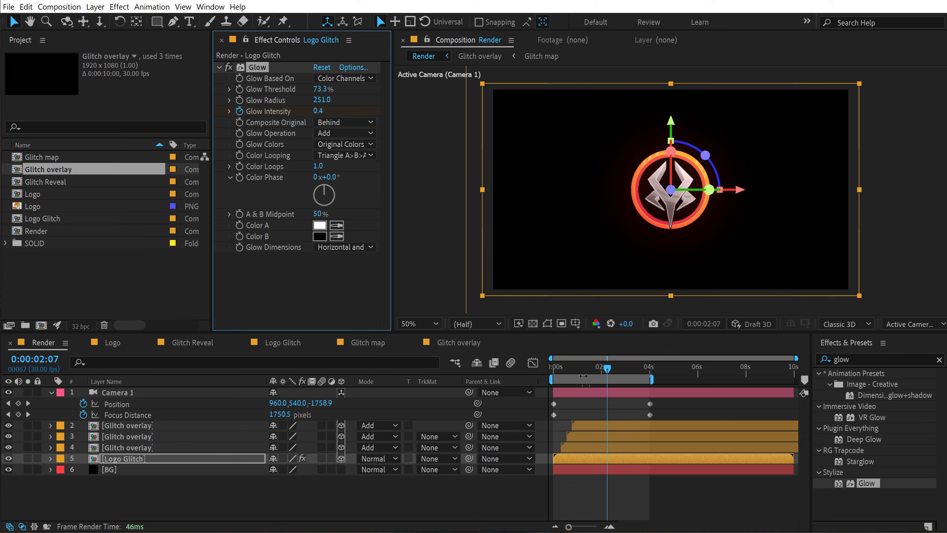
{"action": "left_click_drag", "start_coordinate": [590, 366], "coordinate": [620, 388]}
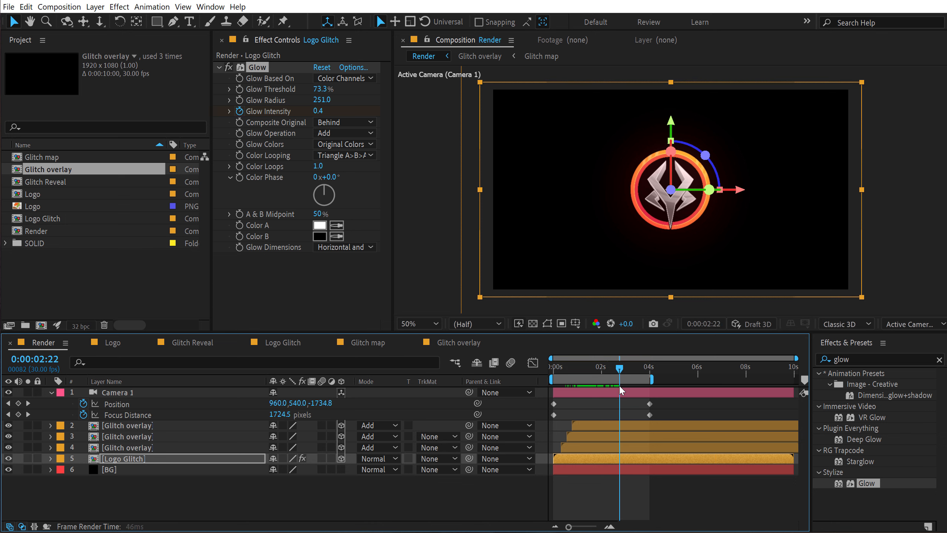
{"action": "left_click", "coordinate": [426, 508]}
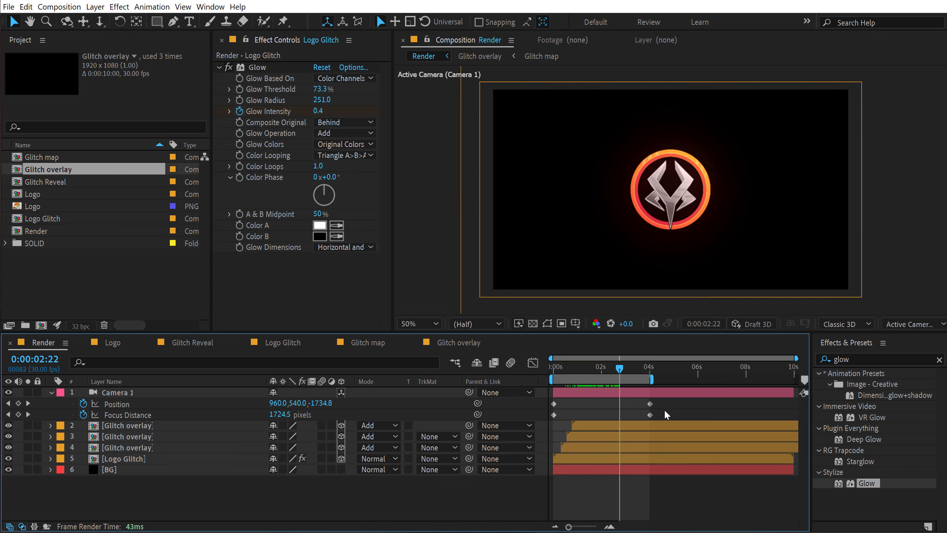
- Collapse Camera 1's properties and preview the glitch reveal from the start, stopping at 0:00:01:25
{"action": "left_click", "coordinate": [50, 391]}
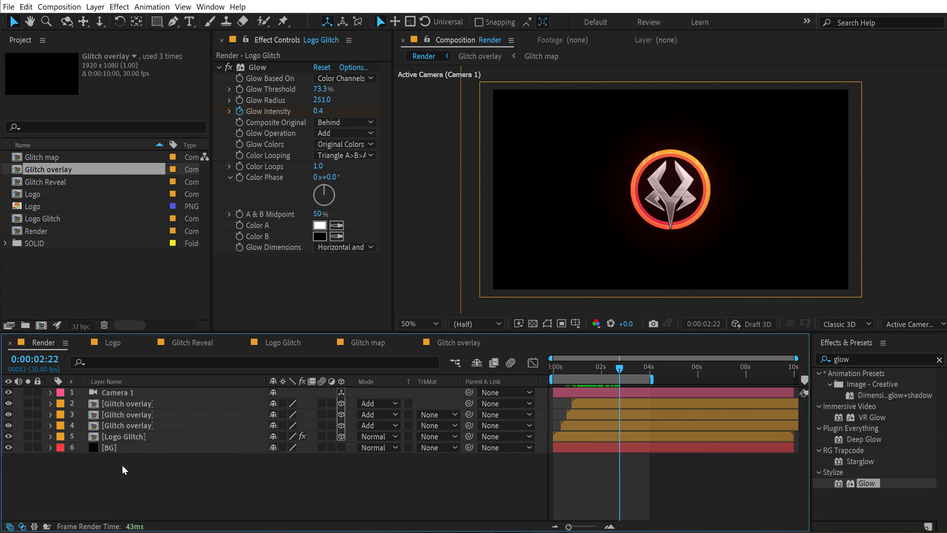
{"action": "key", "text": "Home"}
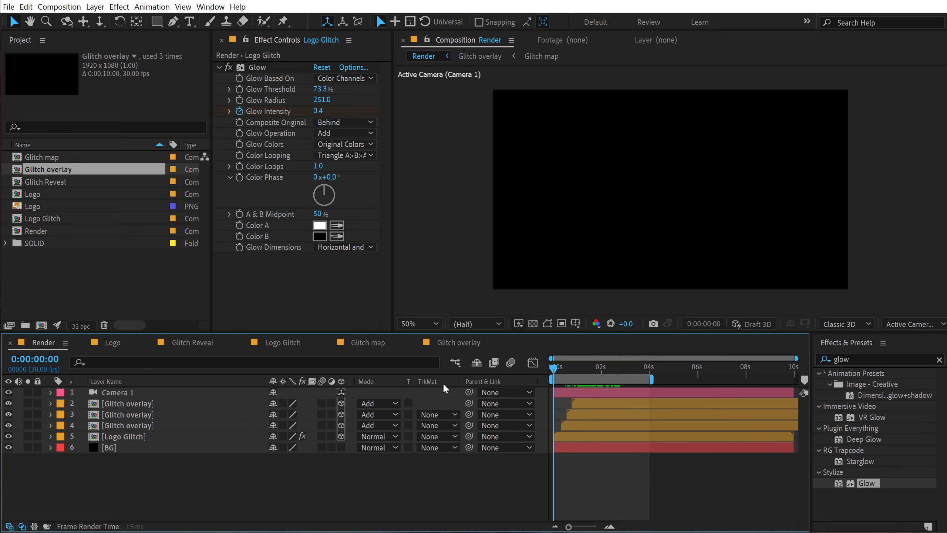
{"action": "key", "text": "space"}
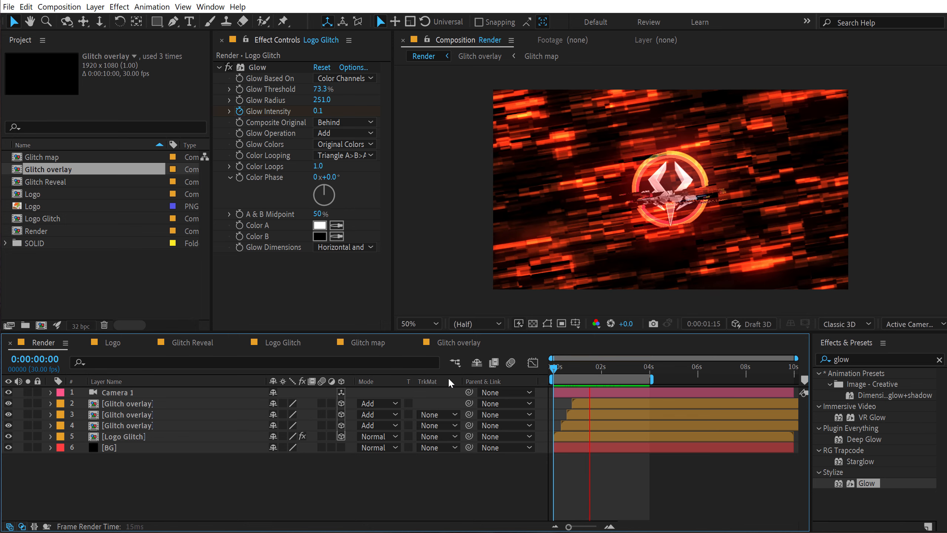
{"action": "left_click", "coordinate": [605, 367]}
{"action": "left_click_drag", "start_coordinate": [606, 369], "coordinate": [598, 368]}
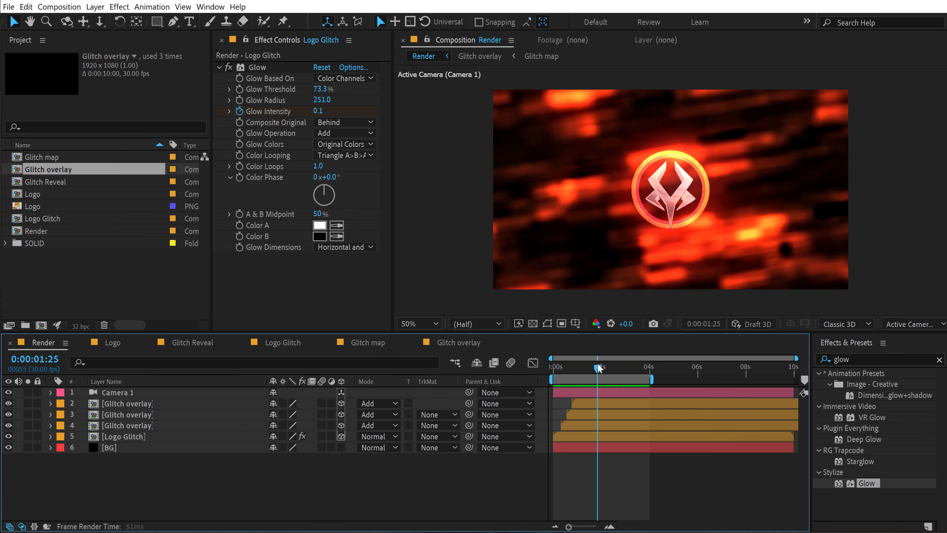
{"action": "left_click", "coordinate": [112, 342]}
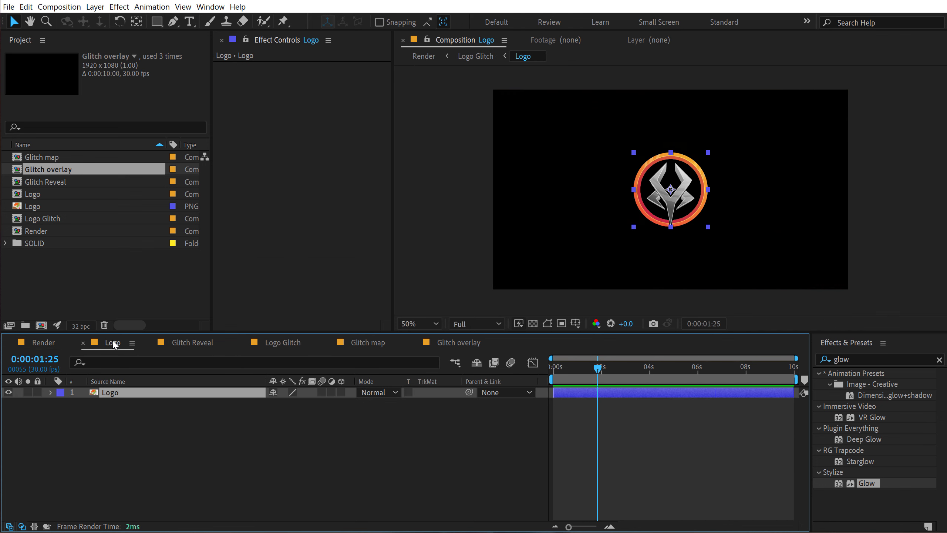
{"action": "left_click", "coordinate": [157, 304]}
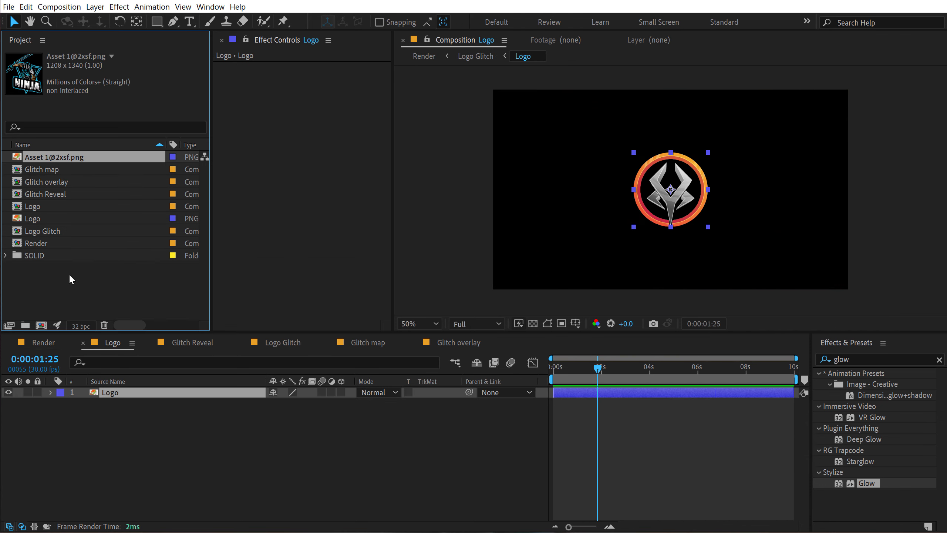
{"action": "left_click_drag", "start_coordinate": [59, 161], "coordinate": [99, 390]}
{"action": "key", "text": "s"}
{"action": "left_click_drag", "start_coordinate": [306, 403], "coordinate": [285, 403]}
{"action": "key", "text": "Return"}
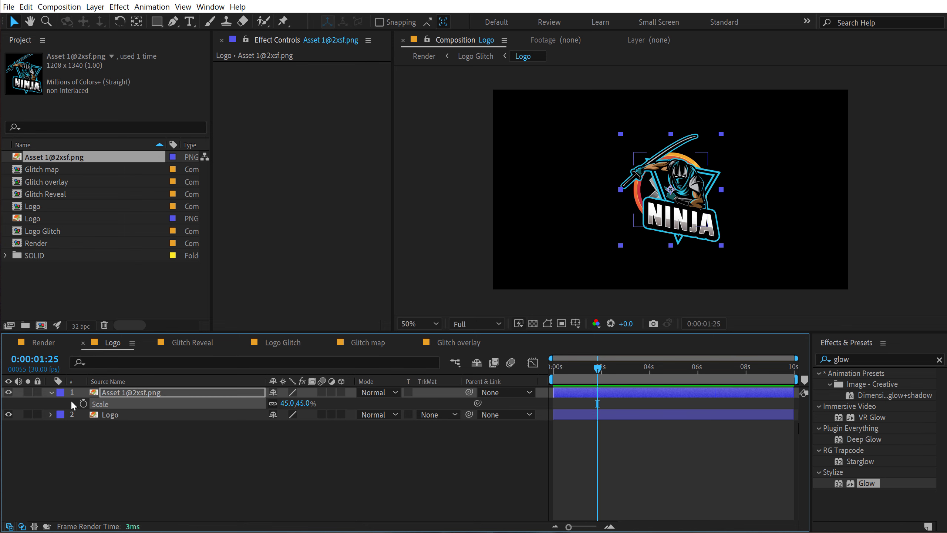
{"action": "left_click", "coordinate": [8, 414]}
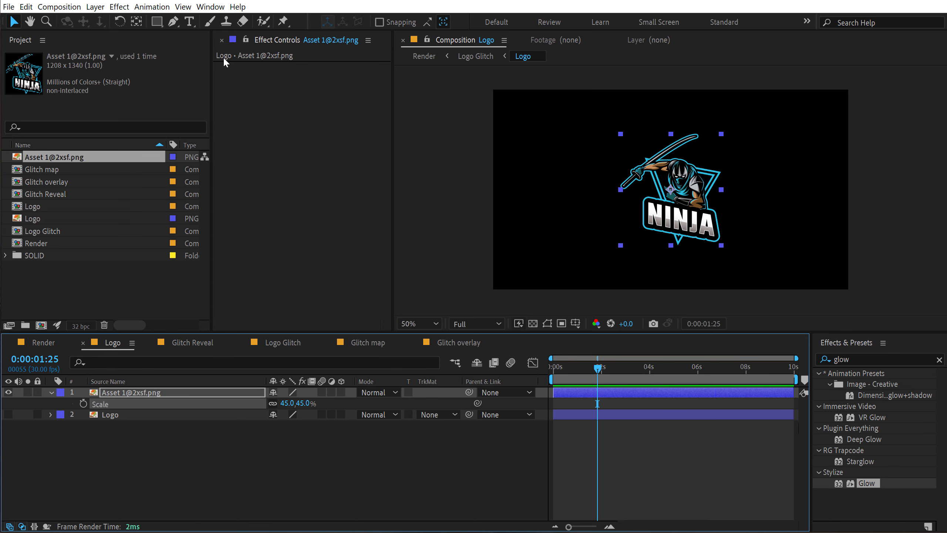
- Sample the ninja logo's cyan outline as the text fill colour and copy its hex value 28C1E4
{"action": "left_click", "coordinate": [189, 21]}
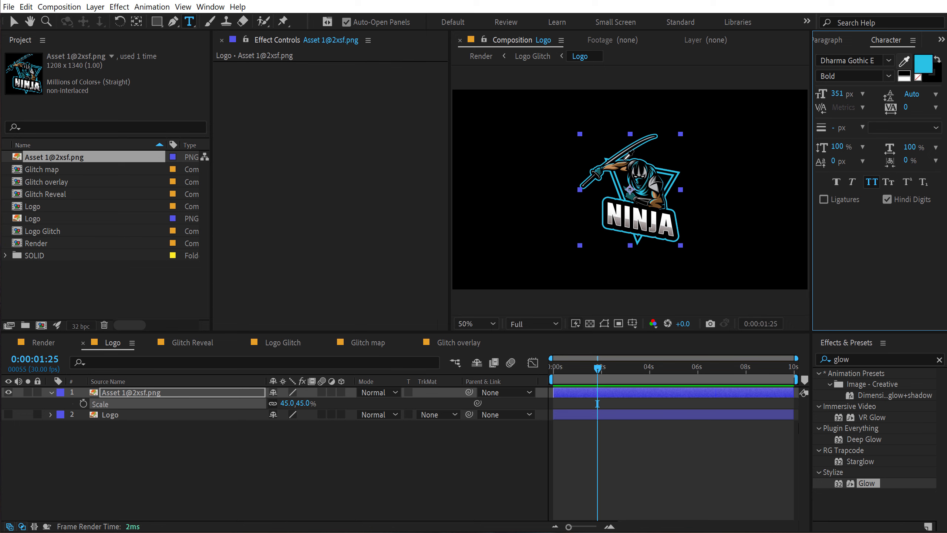
{"action": "left_click", "coordinate": [624, 160]}
{"action": "left_click", "coordinate": [924, 63]}
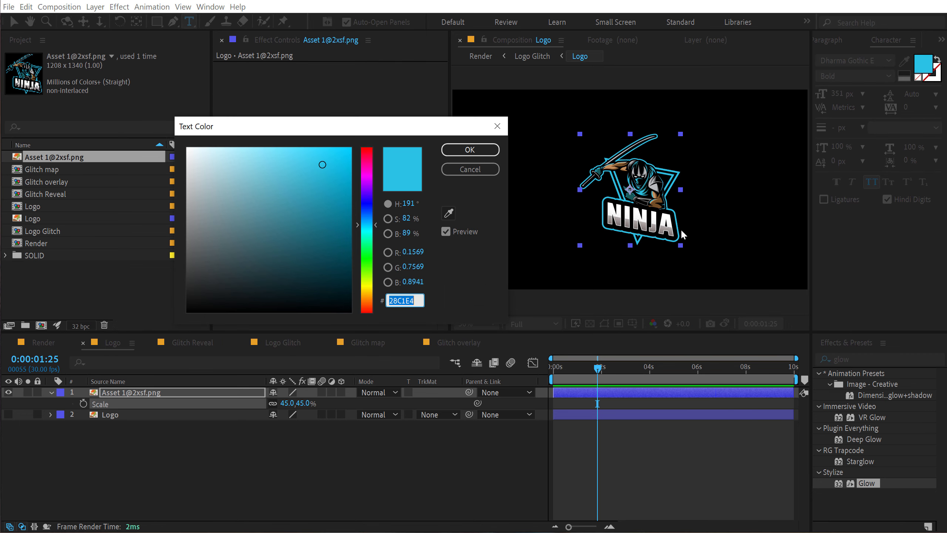
{"action": "left_click", "coordinate": [471, 148]}
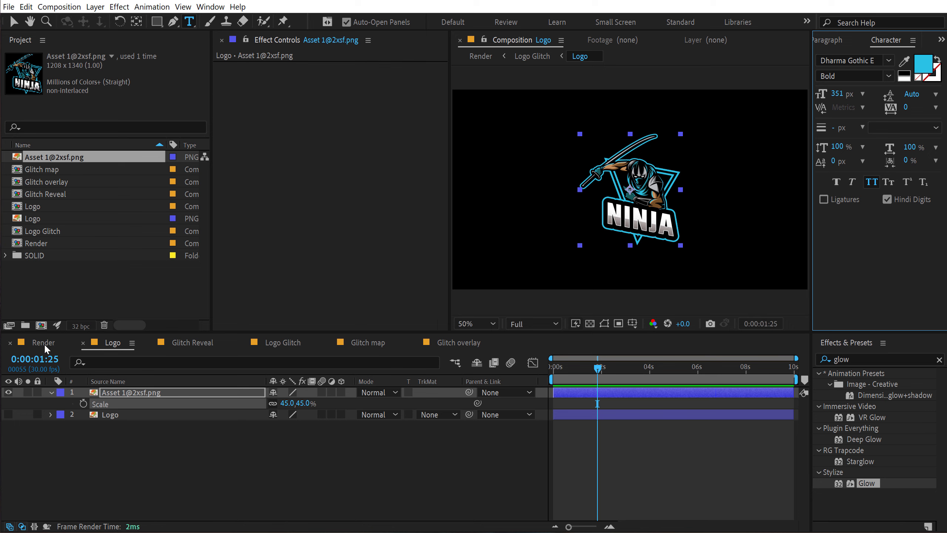
- In the Glitch overlay composition, set the Glow layer's Tint Map White To colour to 28C1E4
{"action": "left_click", "coordinate": [192, 343]}
{"action": "left_click", "coordinate": [278, 342]}
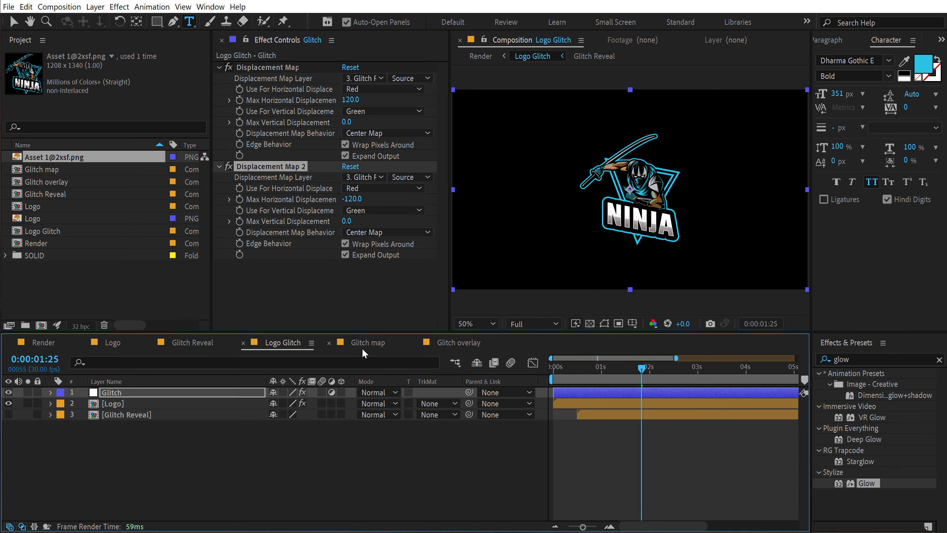
{"action": "left_click", "coordinate": [378, 342]}
{"action": "left_click", "coordinate": [461, 342]}
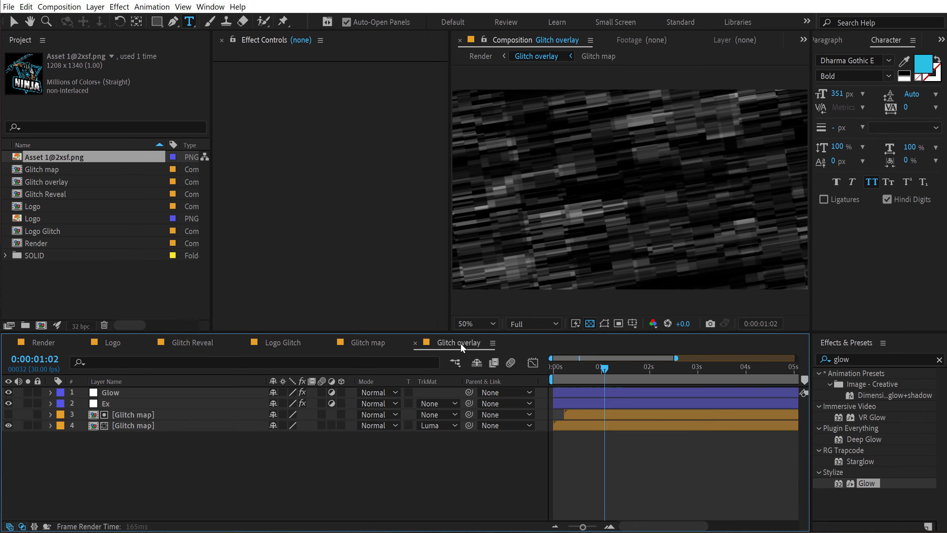
{"action": "left_click", "coordinate": [122, 397]}
{"action": "left_click", "coordinate": [121, 404]}
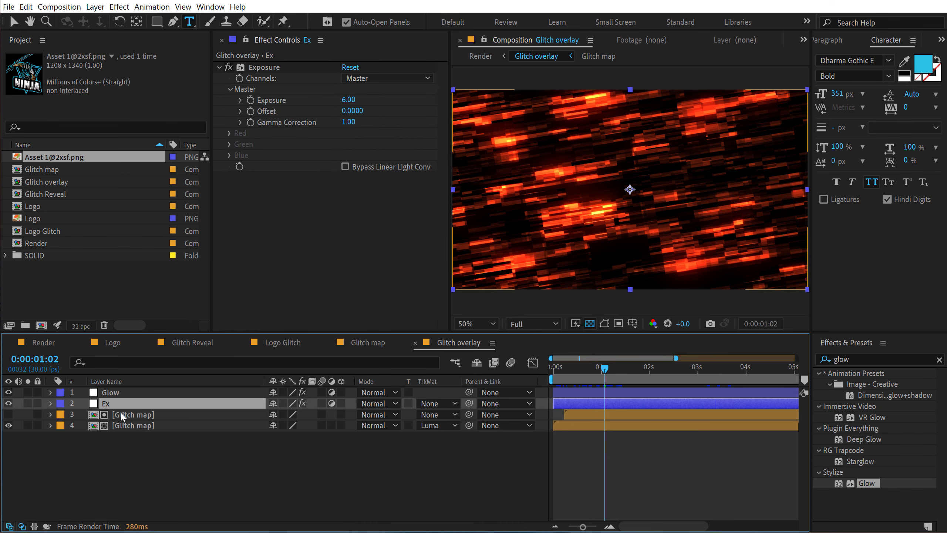
{"action": "left_click", "coordinate": [120, 412]}
{"action": "left_click", "coordinate": [125, 425]}
{"action": "left_click", "coordinate": [112, 392]}
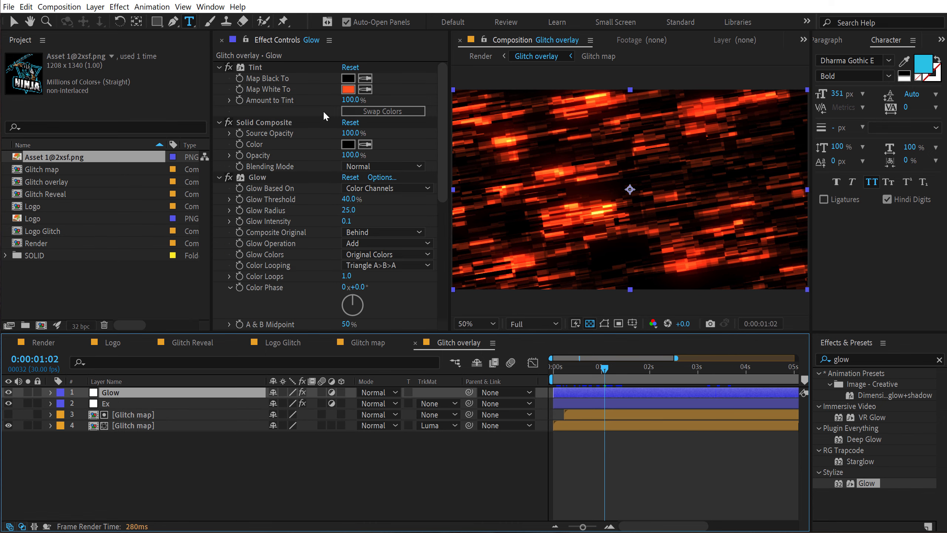
{"action": "left_click", "coordinate": [348, 89]}
{"action": "key", "text": "ctrl+v"}
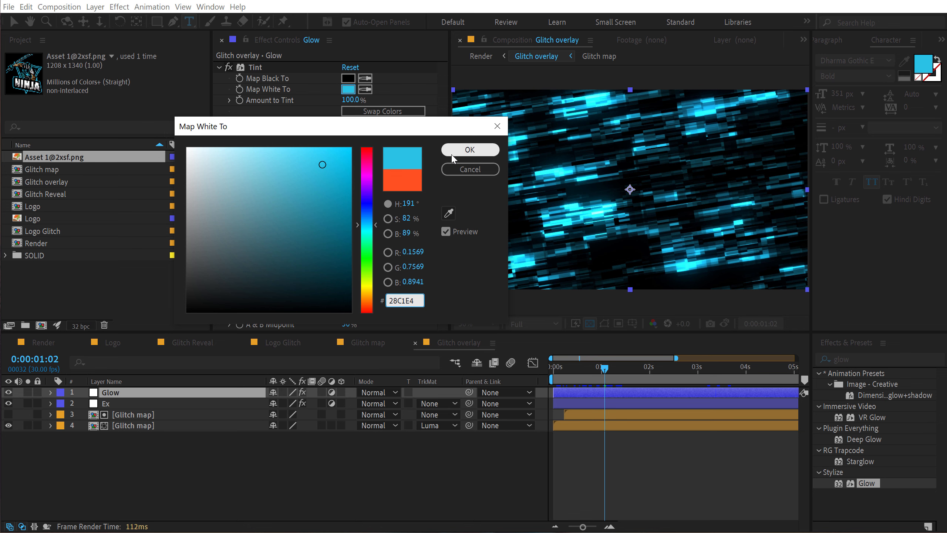
{"action": "left_click", "coordinate": [489, 149]}
- Return to the Render composition and preview the recoloured ninja logo reveal up to 0:00:01:17
{"action": "left_click", "coordinate": [47, 343]}
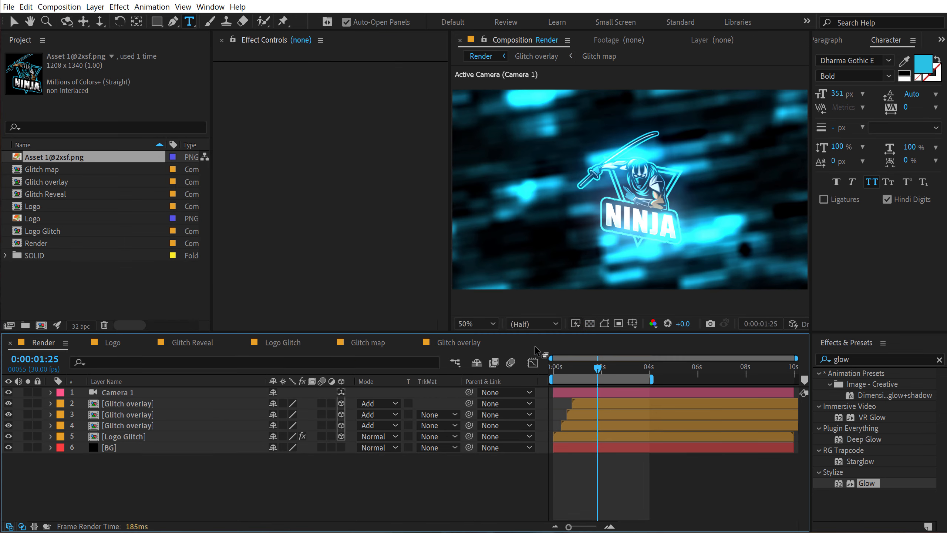
{"action": "left_click_drag", "start_coordinate": [552, 367], "coordinate": [591, 388]}
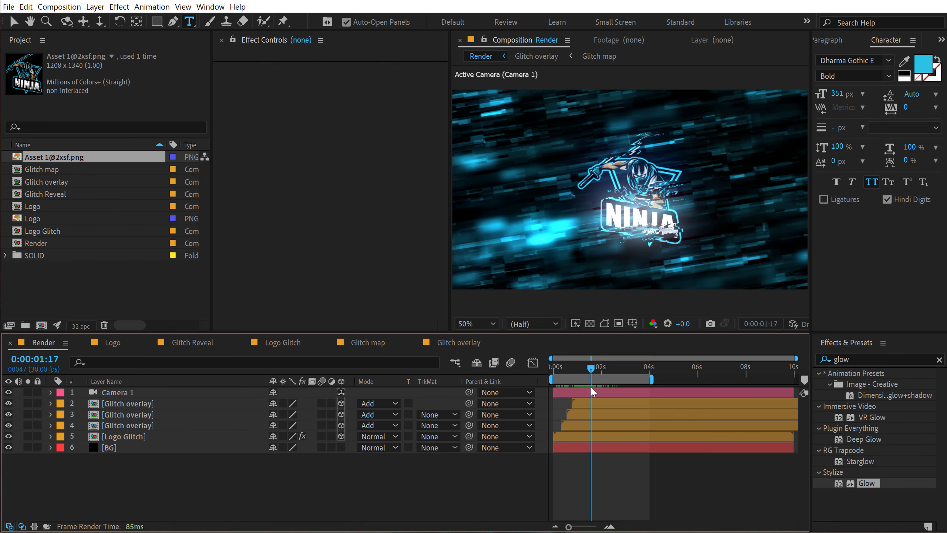
{"action": "left_click", "coordinate": [14, 22]}
{"action": "key", "text": "ctrl+space"}
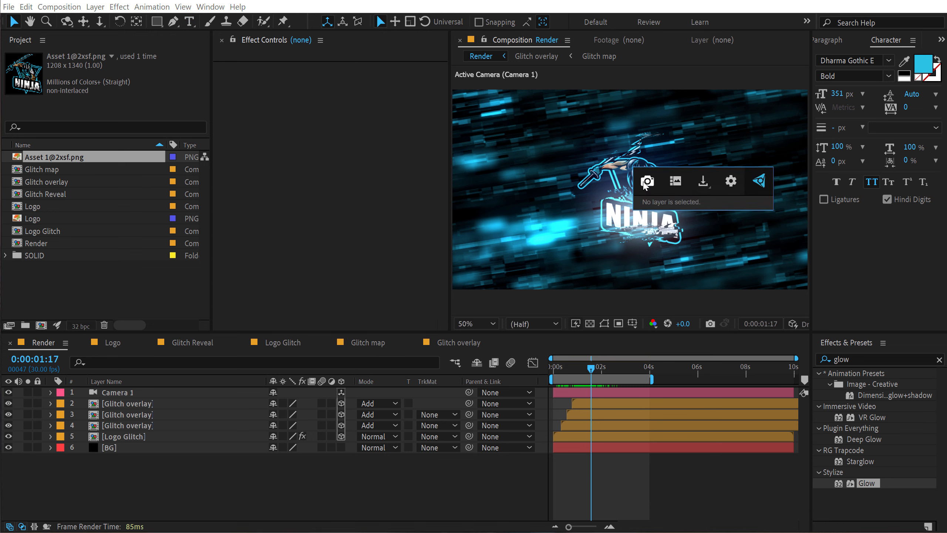
{"action": "left_click", "coordinate": [204, 480]}
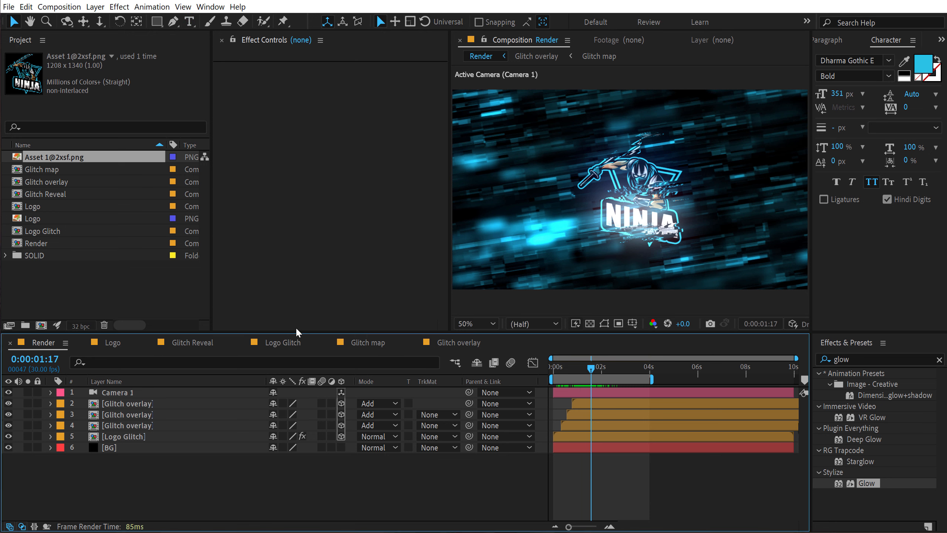
- Pre-compose all layers of the Render composition into a new composition named Animation, moving all attributes
{"action": "left_click_drag", "start_coordinate": [112, 474], "coordinate": [129, 390]}
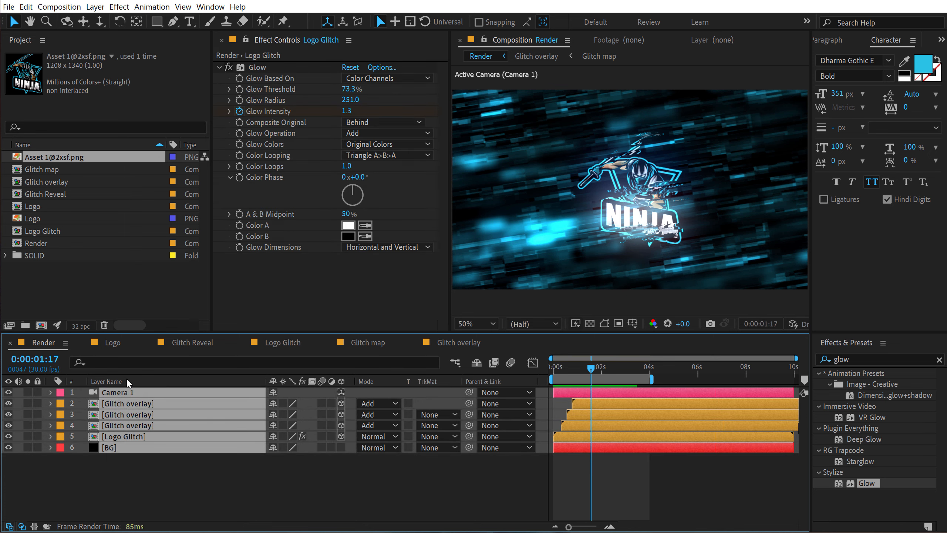
{"action": "key", "text": "ctrl+shift+c"}
{"action": "type", "text": "Animation"}
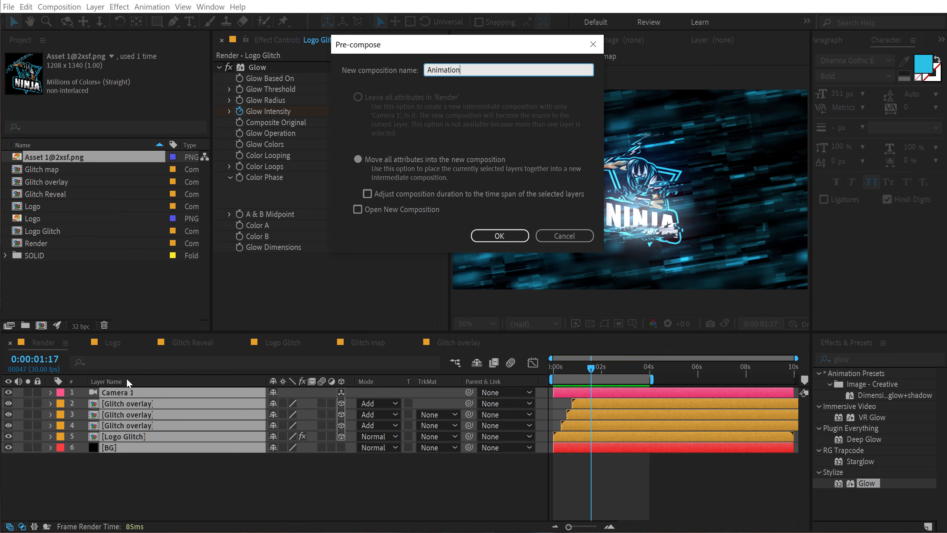
{"action": "key", "text": "Return"}
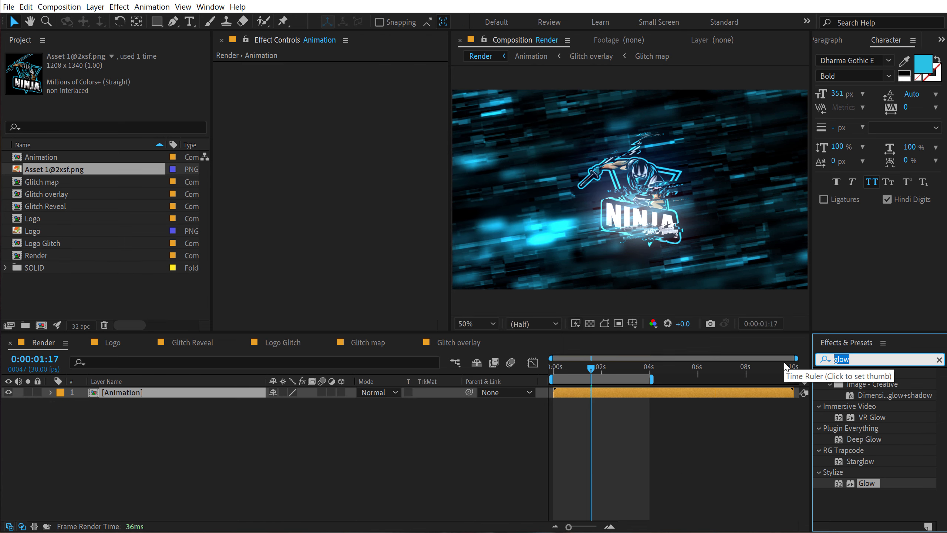
- Apply Shift Channels to the Animation layer, with Take Green From and Take Blue From both set to Full Off
{"action": "key", "text": "ctrl+f"}
{"action": "type", "text": "shift"}
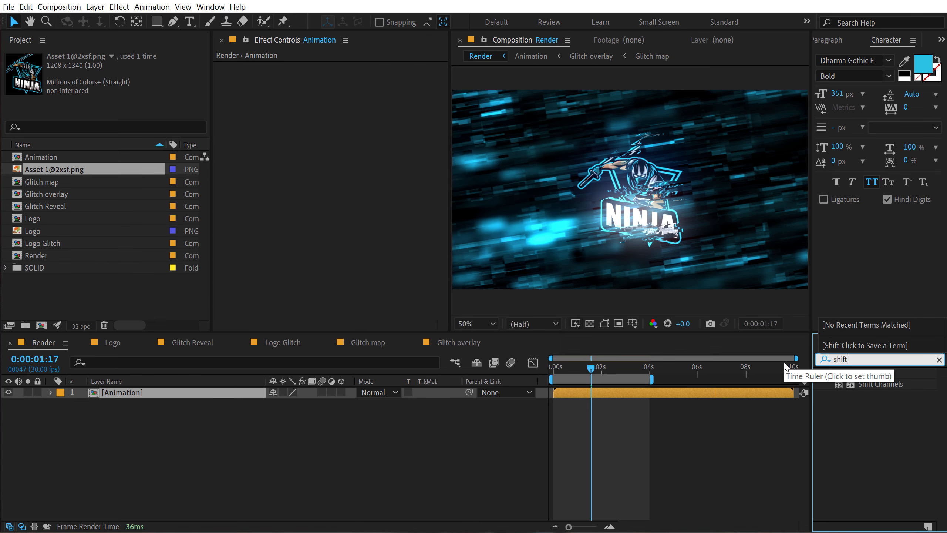
{"action": "left_click", "coordinate": [883, 384]}
{"action": "double_click", "coordinate": [883, 384]}
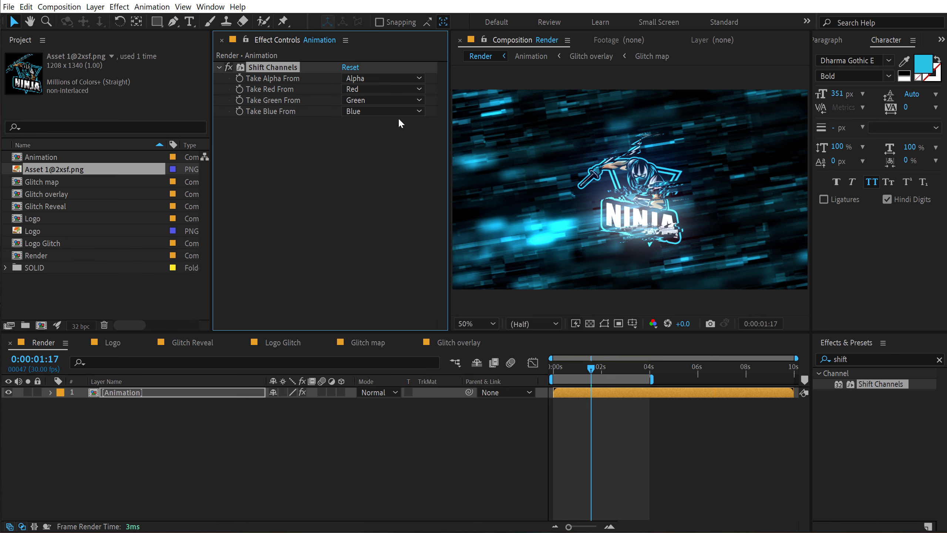
{"action": "left_click", "coordinate": [372, 100]}
{"action": "left_click", "coordinate": [370, 219]}
{"action": "left_click", "coordinate": [362, 113]}
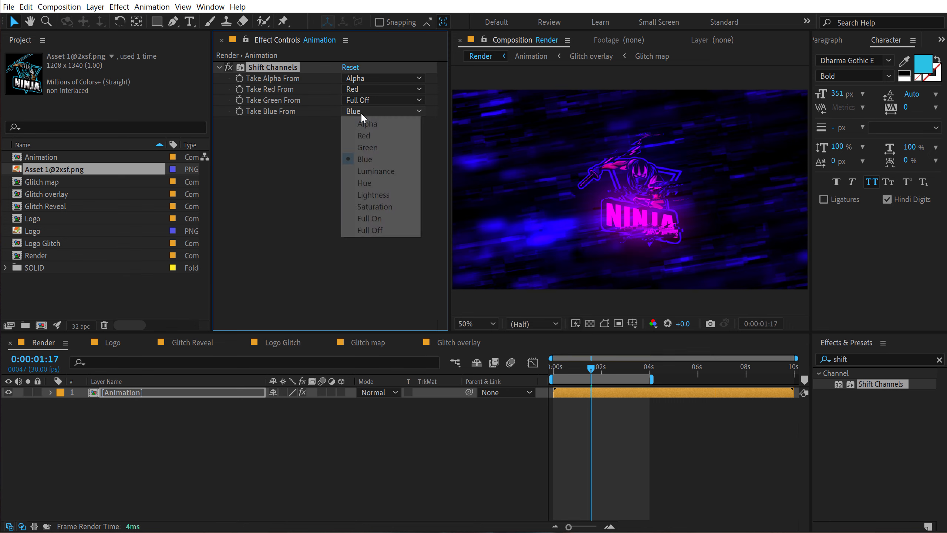
{"action": "left_click", "coordinate": [370, 230]}
- Duplicate the red-channel Animation layer and set the copy's Take Red From to Full Off and Take Green From to Green
{"action": "left_click", "coordinate": [157, 394]}
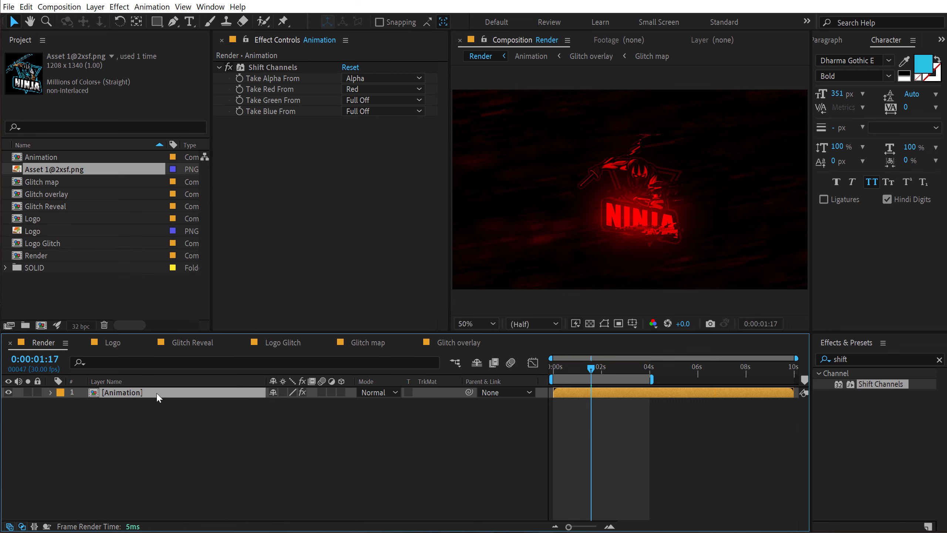
{"action": "key", "text": "ctrl+d"}
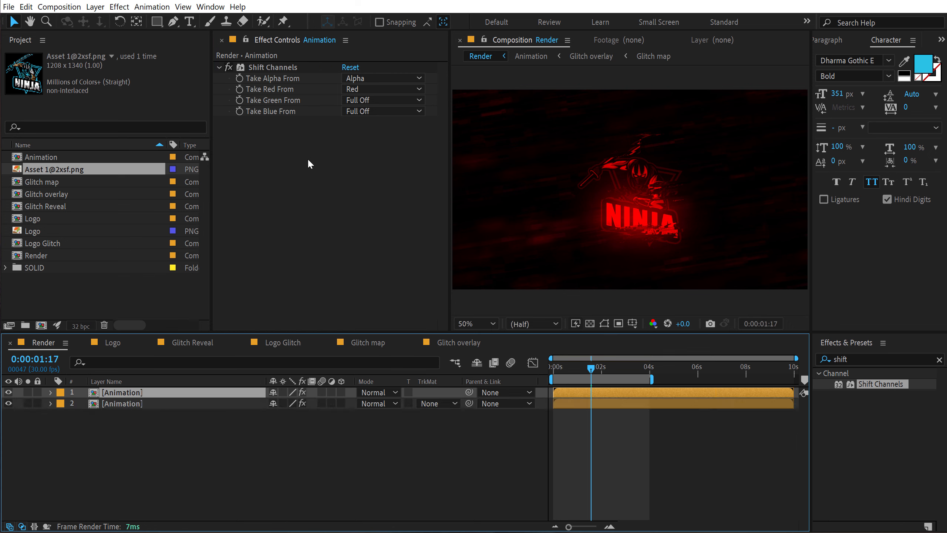
{"action": "left_click", "coordinate": [358, 90]}
{"action": "left_click", "coordinate": [368, 206]}
{"action": "left_click", "coordinate": [367, 101]}
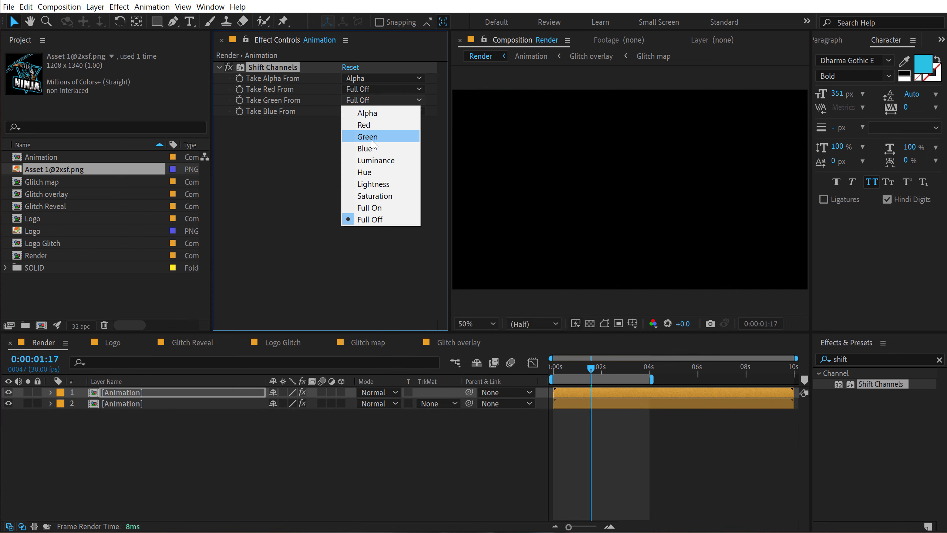
{"action": "left_click", "coordinate": [375, 133]}
- Duplicate the green-channel Animation layer and set the copy's Take Green From to Full Off and Take Blue From to Blue
{"action": "left_click", "coordinate": [135, 394]}
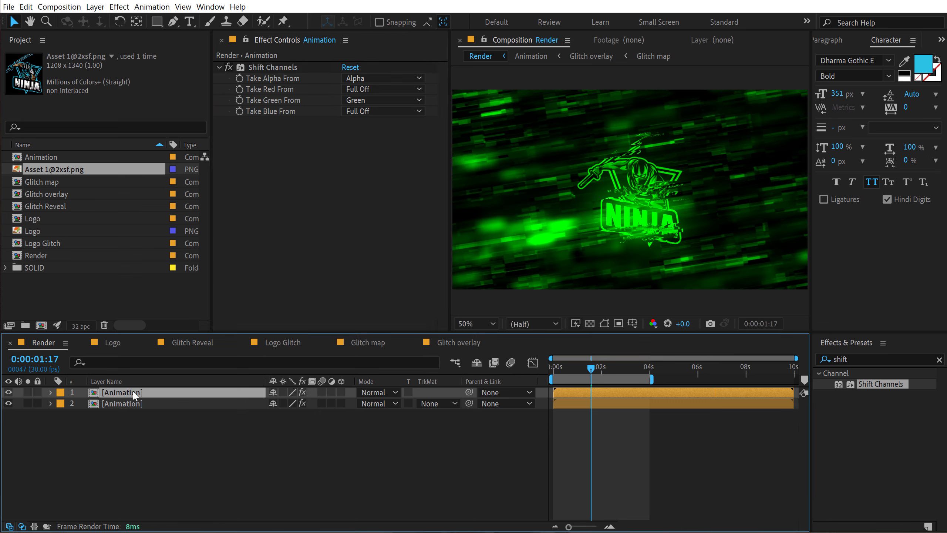
{"action": "key", "text": "ctrl+d"}
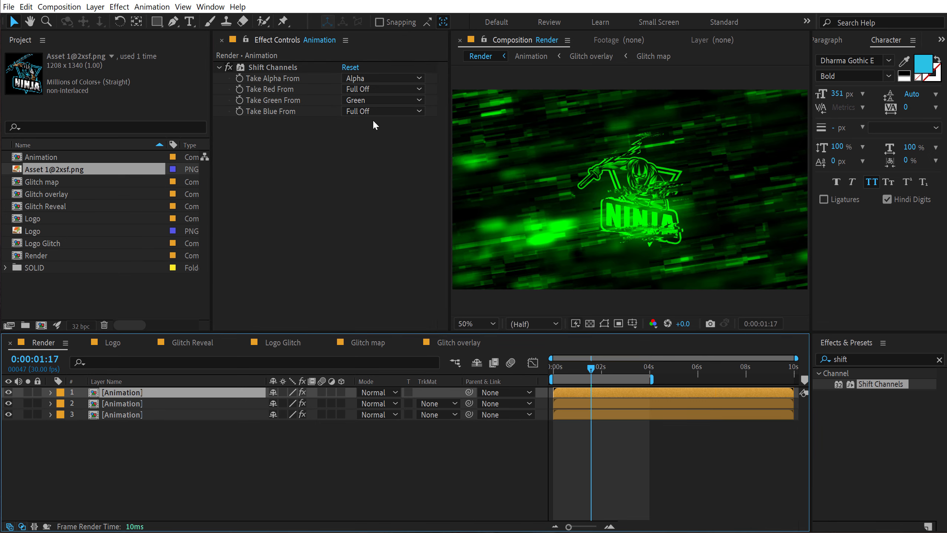
{"action": "left_click", "coordinate": [368, 101]}
{"action": "left_click", "coordinate": [370, 220]}
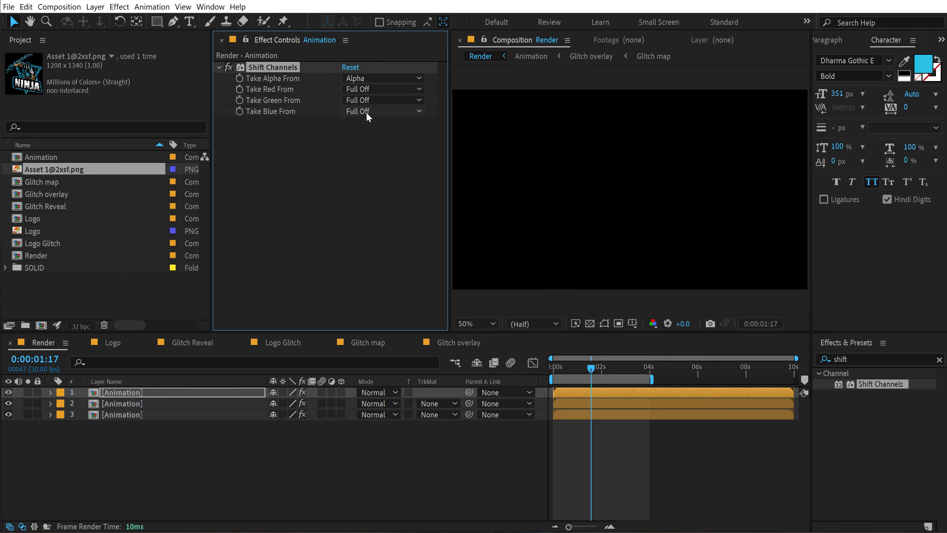
{"action": "left_click", "coordinate": [381, 111]}
{"action": "left_click", "coordinate": [365, 160]}
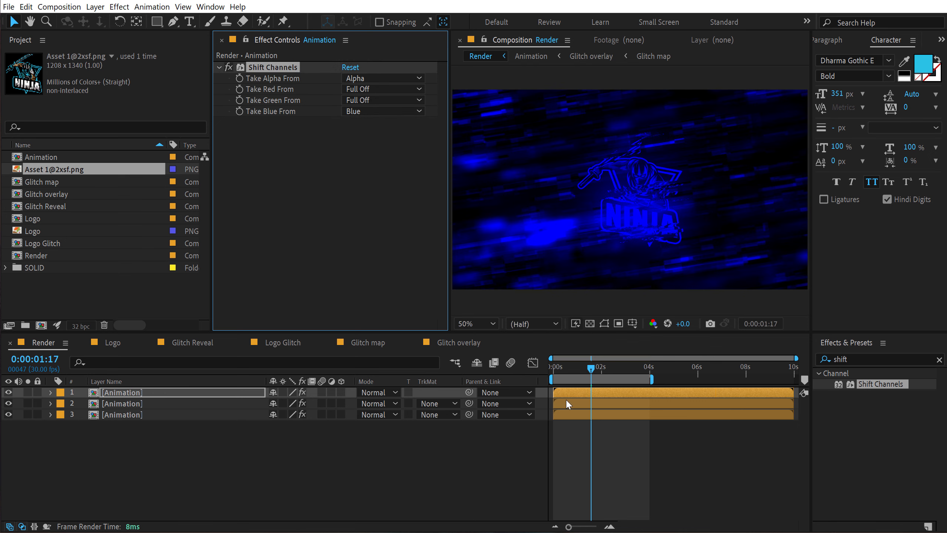
- Set the blending mode of the green- and blue-channel Animation layers to Add
{"action": "left_click", "coordinate": [135, 403], "text": "shift"}
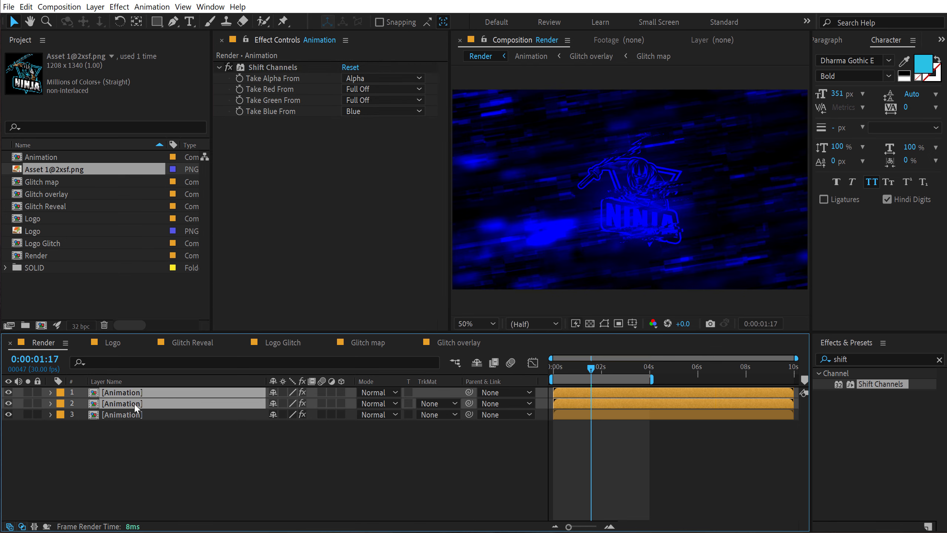
{"action": "left_click", "coordinate": [373, 387]}
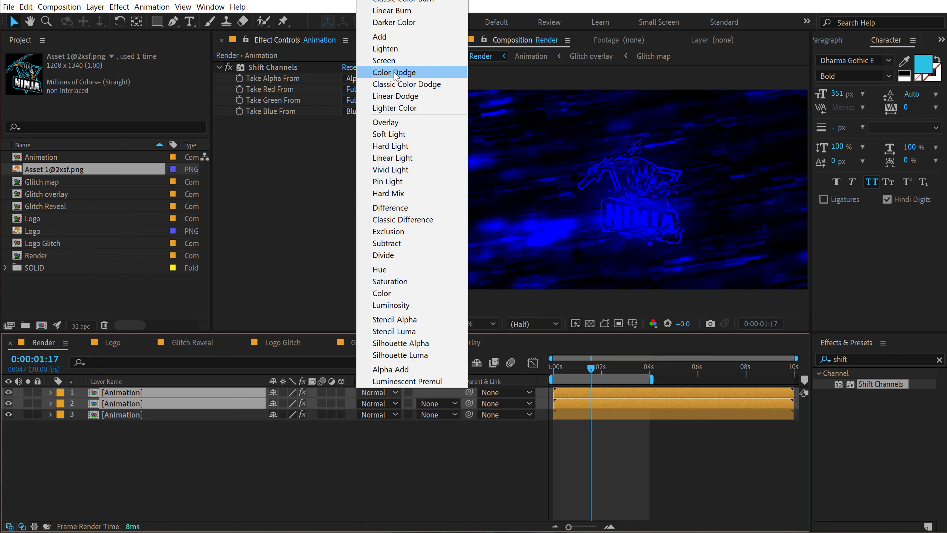
{"action": "left_click", "coordinate": [380, 36]}
{"action": "left_click", "coordinate": [564, 429]}
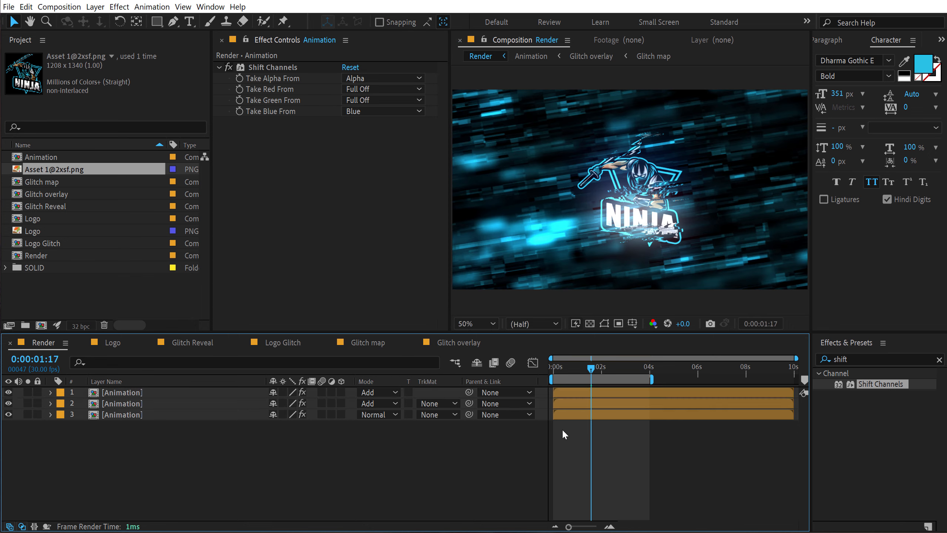
- Stagger the green- and blue-channel layers a few frames along the timeline and check the colour split around 0:00:01:21
{"action": "left_click", "coordinate": [564, 403]}
{"action": "left_click", "coordinate": [562, 393]}
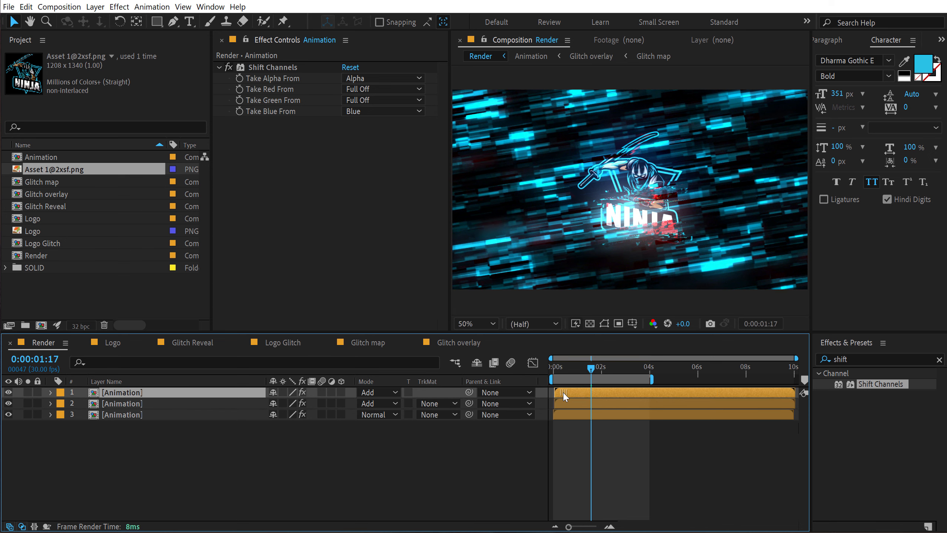
{"action": "mouse_move", "coordinate": [587, 371]}
{"action": "left_mouse_down"}
{"action": "mouse_move", "coordinate": [562, 372]}
{"action": "mouse_move", "coordinate": [605, 372]}
{"action": "mouse_move", "coordinate": [576, 373]}
{"action": "mouse_move", "coordinate": [591, 375]}
{"action": "left_mouse_up"}
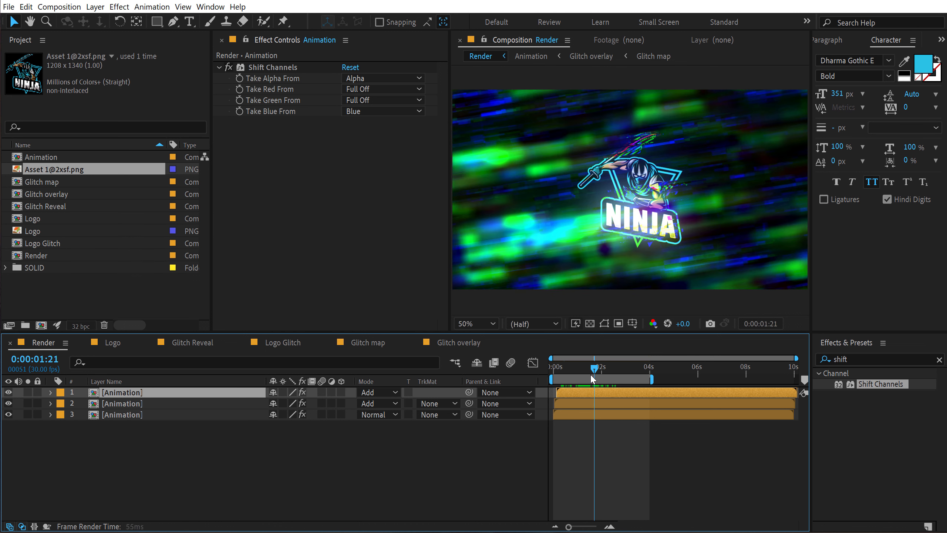
- Tighten the stagger so the green-channel layer starts about one frame in and the blue-channel layer about two frames in
{"action": "scroll", "coordinate": [571, 394], "scroll_direction": "up", "scroll_amount": 2}
{"action": "left_click_drag", "start_coordinate": [635, 525], "coordinate": [569, 521]}
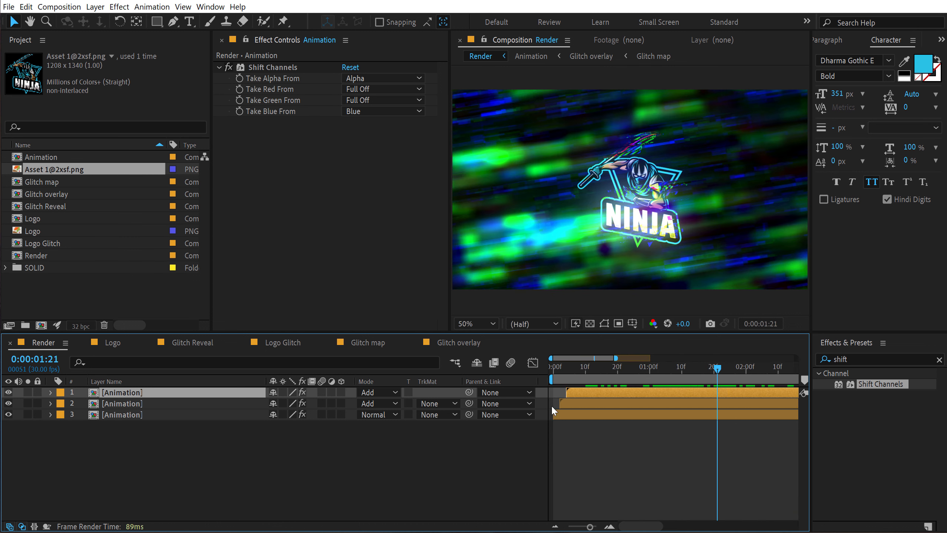
{"action": "left_click", "coordinate": [565, 405]}
{"action": "left_click", "coordinate": [569, 394]}
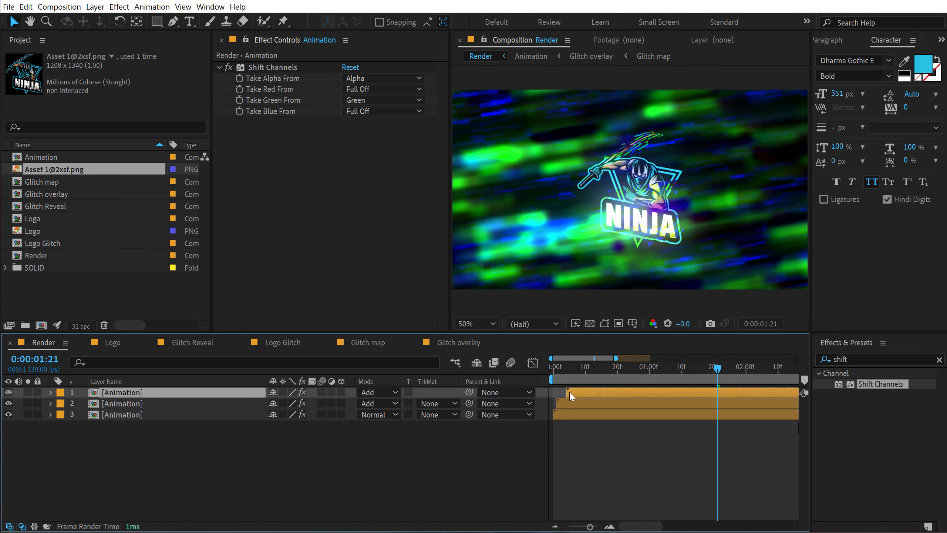
{"action": "scroll", "coordinate": [583, 407], "scroll_direction": "down", "scroll_amount": 1}
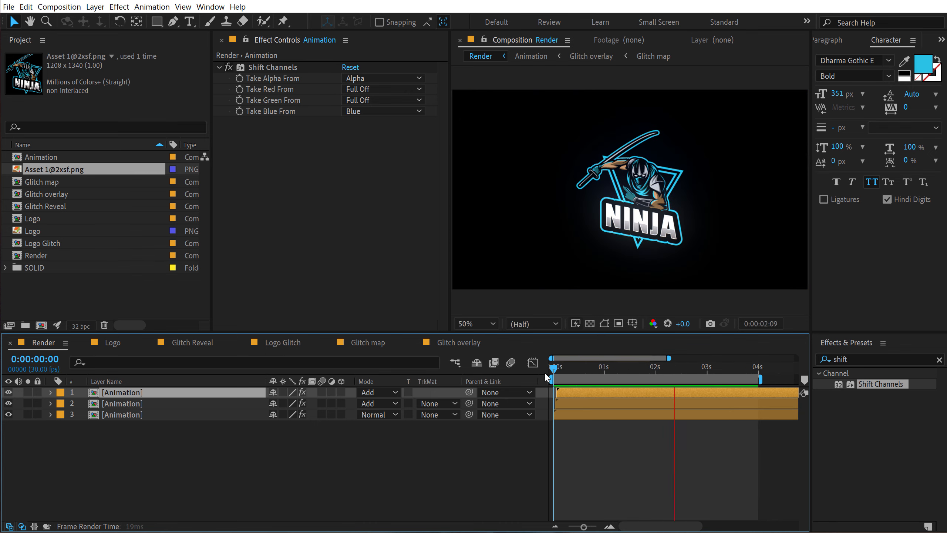